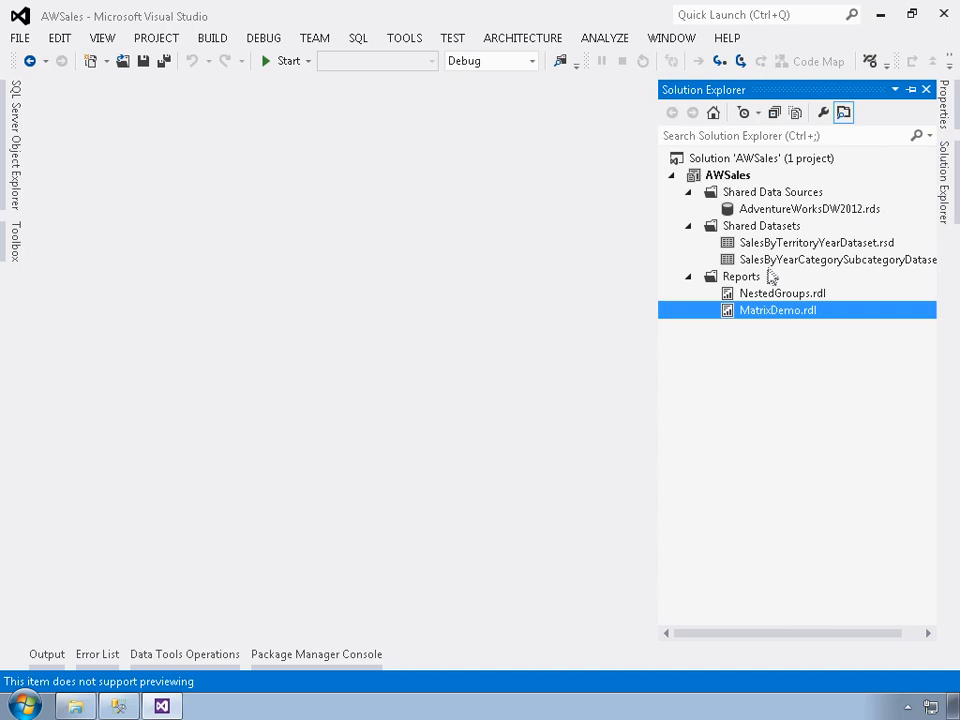
Add a new empty report named ListDemo.rdl to the project's Reports folder.
right_click(756, 277)
mouse_move(626, 312)
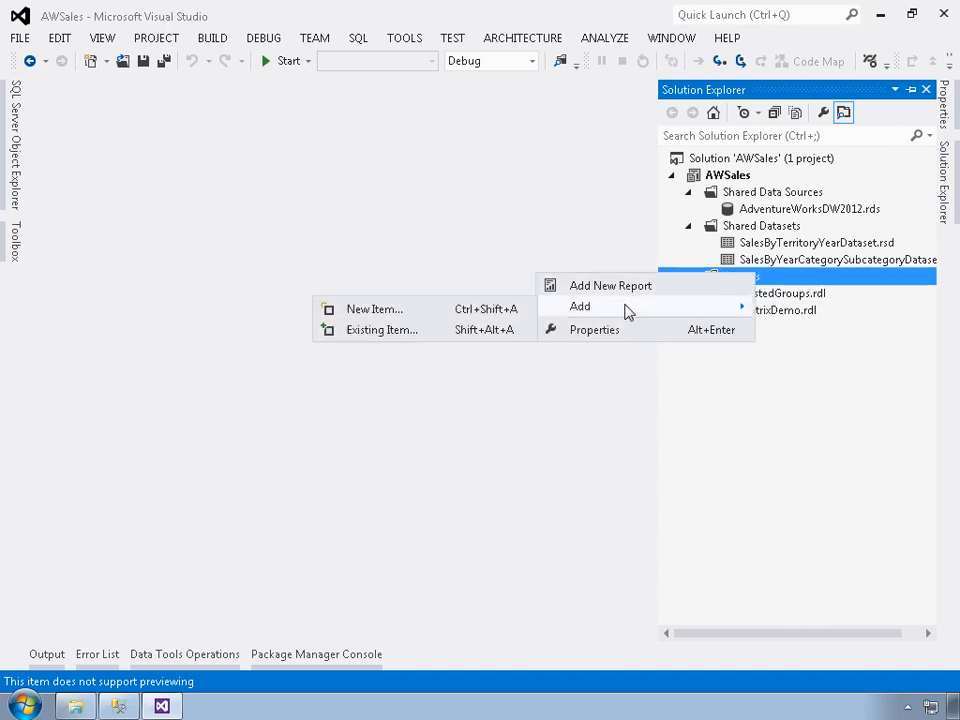
left_click(460, 312)
left_click(402, 193)
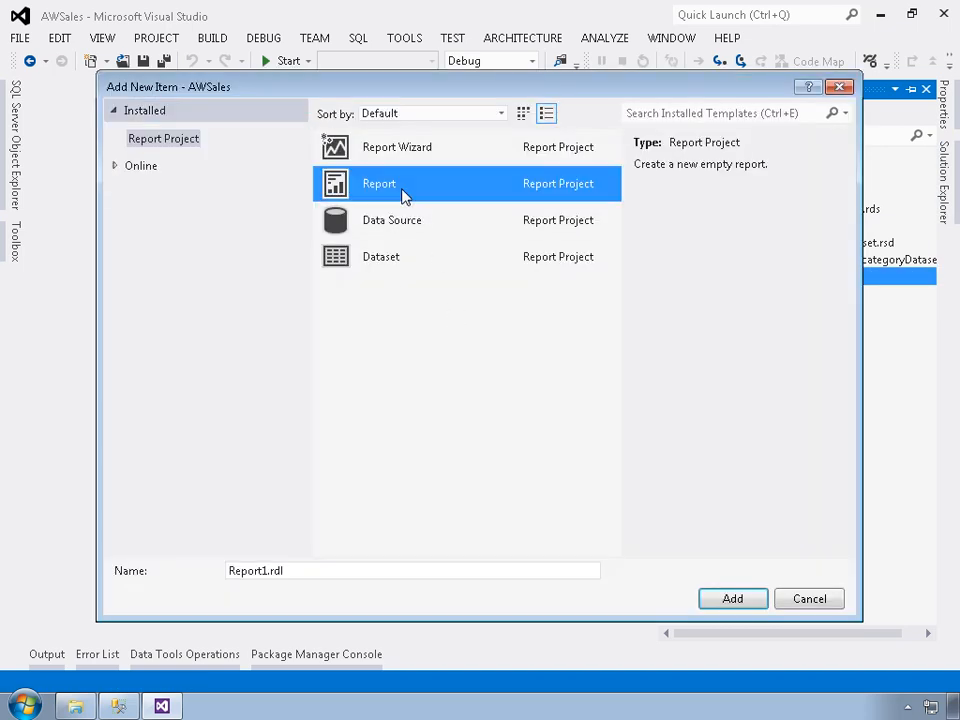
left_click(277, 578)
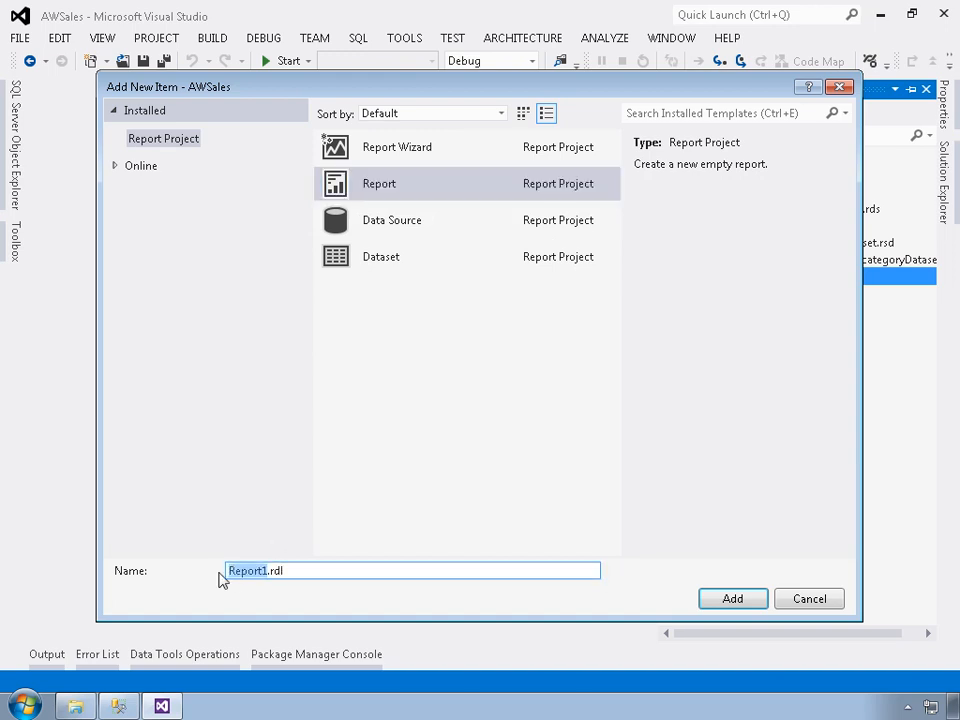
type("ListDemo")
left_click(716, 604)
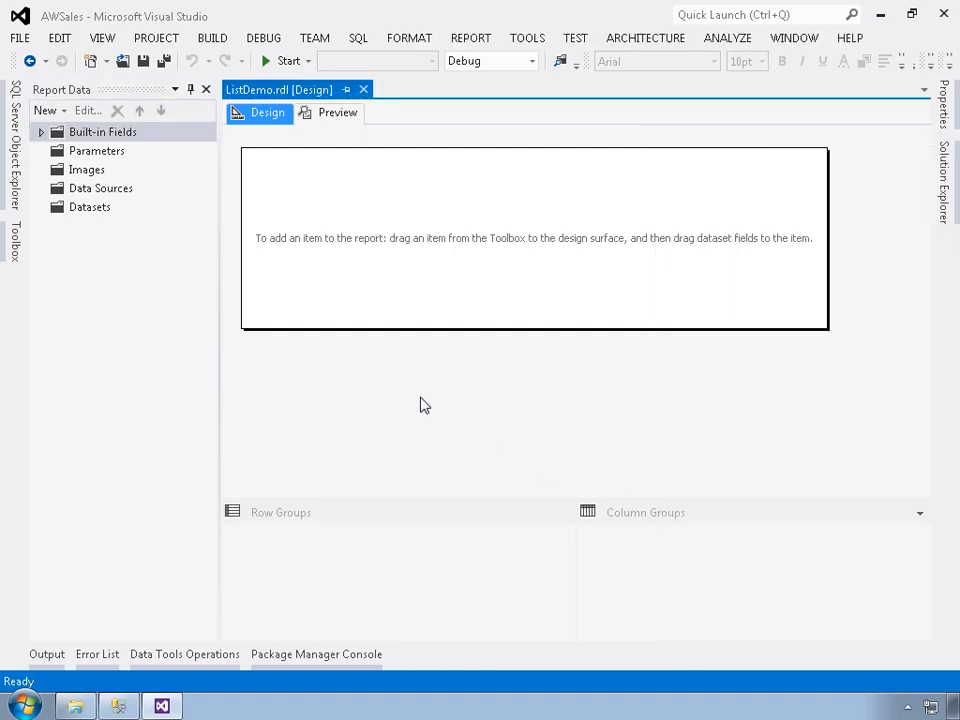
Add a report dataset named SalesByTerritoryYearDataset based on the shared dataset SalesByTerritoryYearDataset.
right_click(101, 210)
left_click(142, 218)
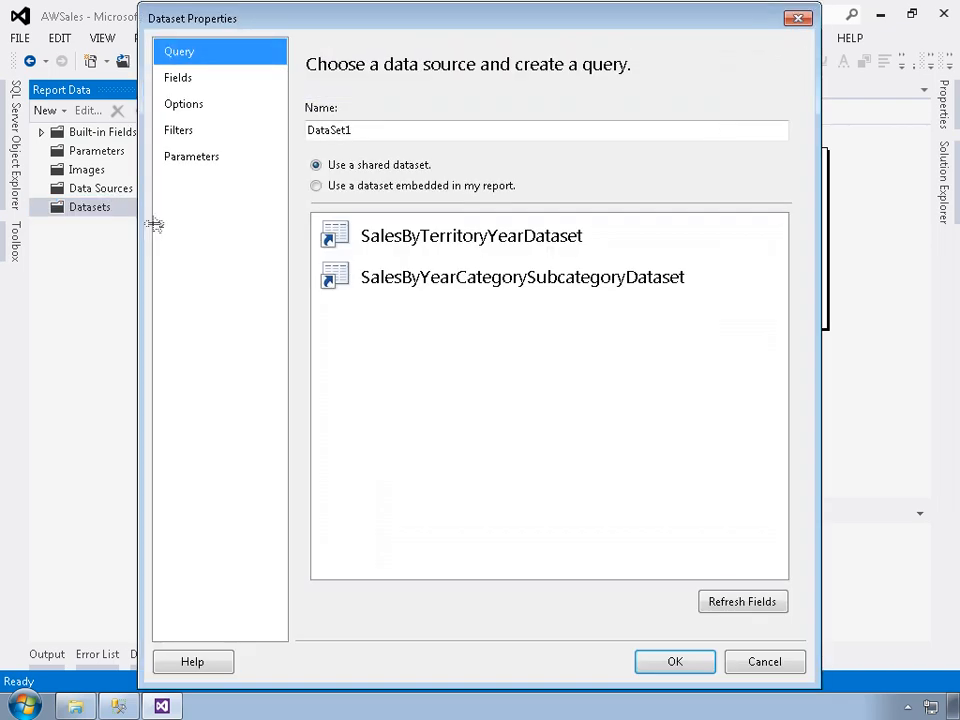
left_click_drag(380, 141, 225, 135)
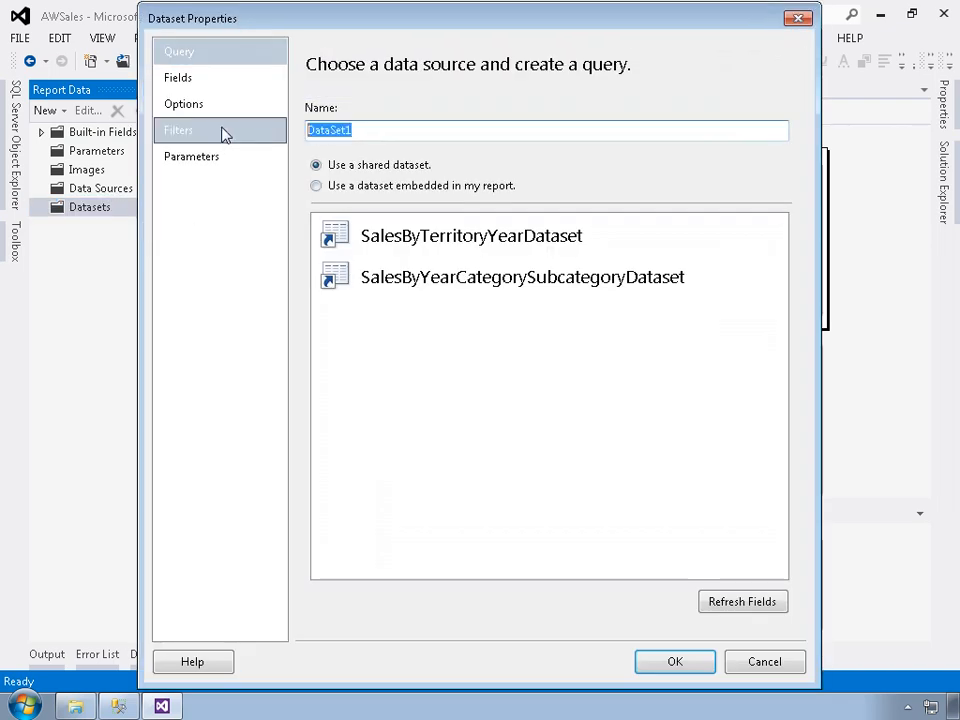
type("SalesByTerritoryYearDataset")
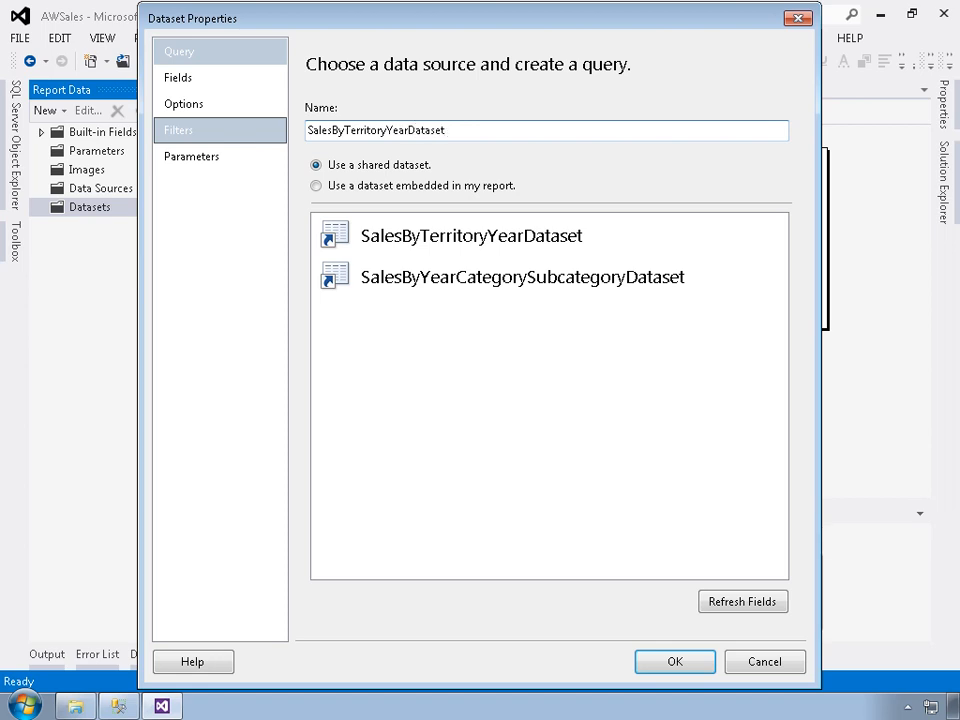
left_click(440, 249)
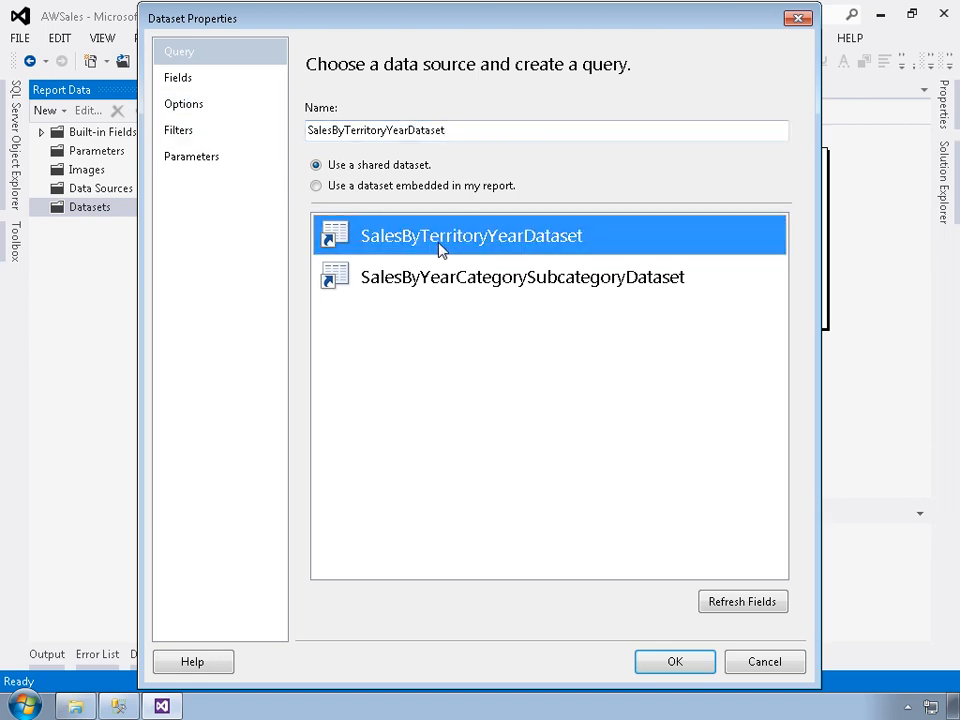
left_click(651, 662)
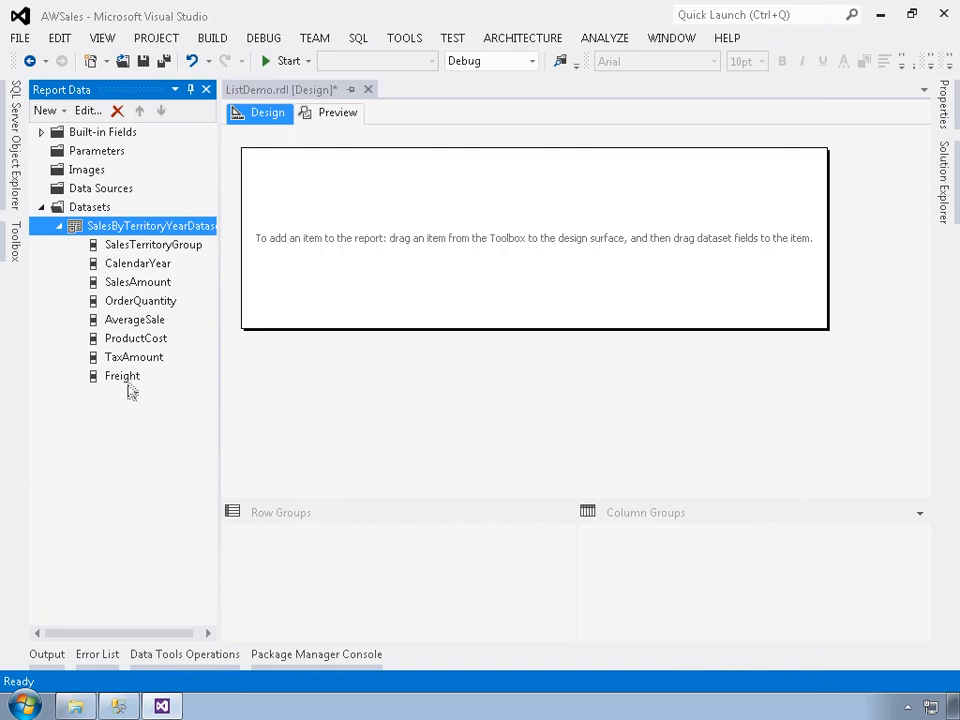
Place a List near the upper-left corner of the report body and view the properties of its inner rectangle.
left_click(15, 240)
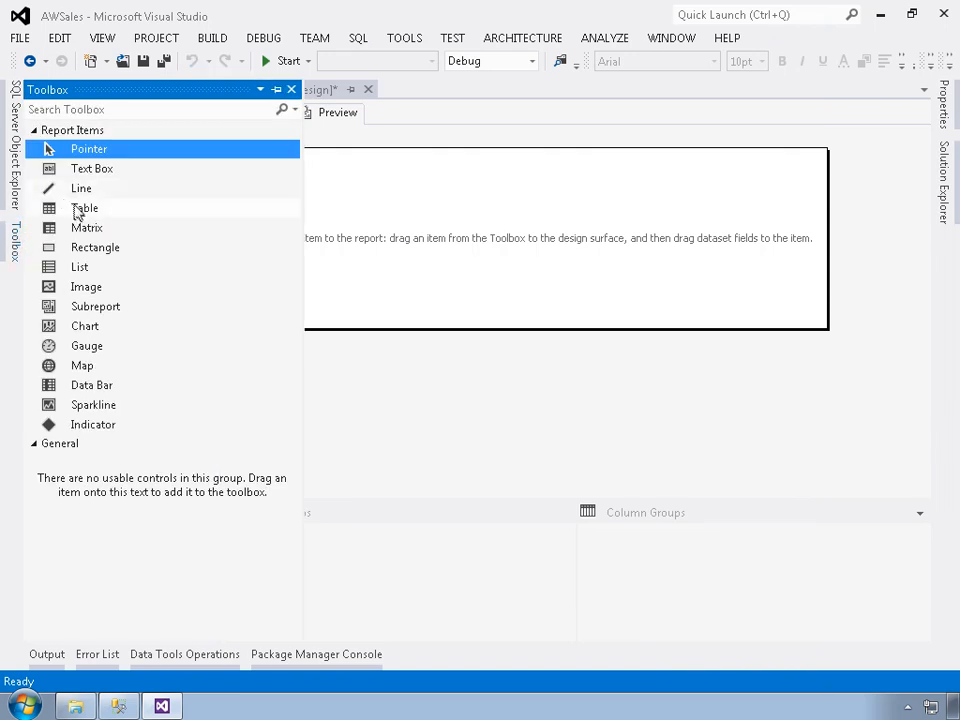
left_click_drag(80, 267, 274, 166)
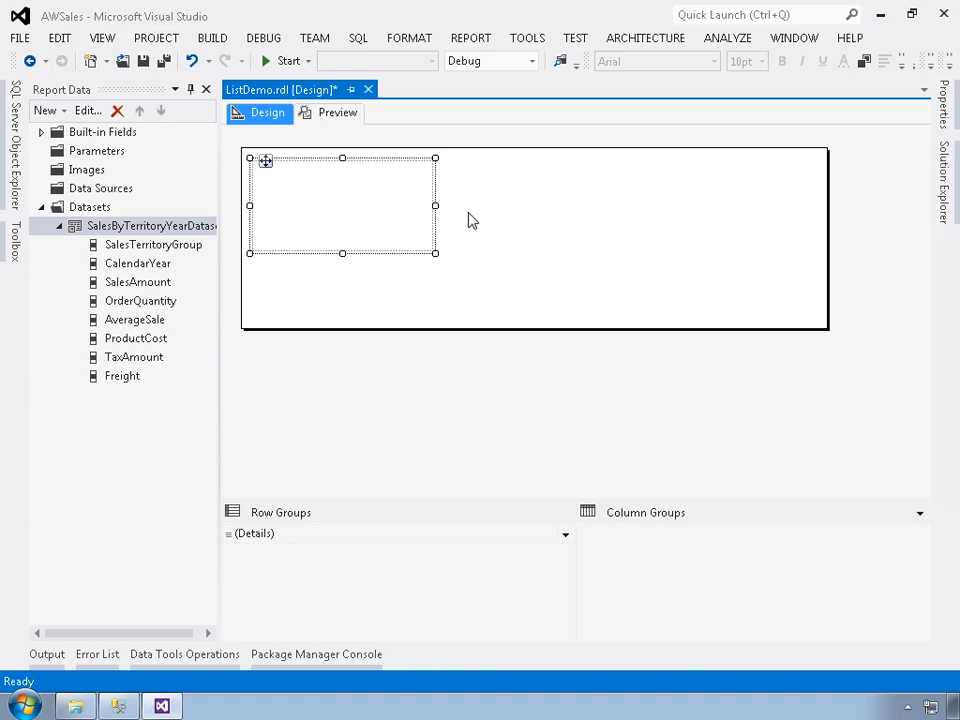
left_click(350, 206)
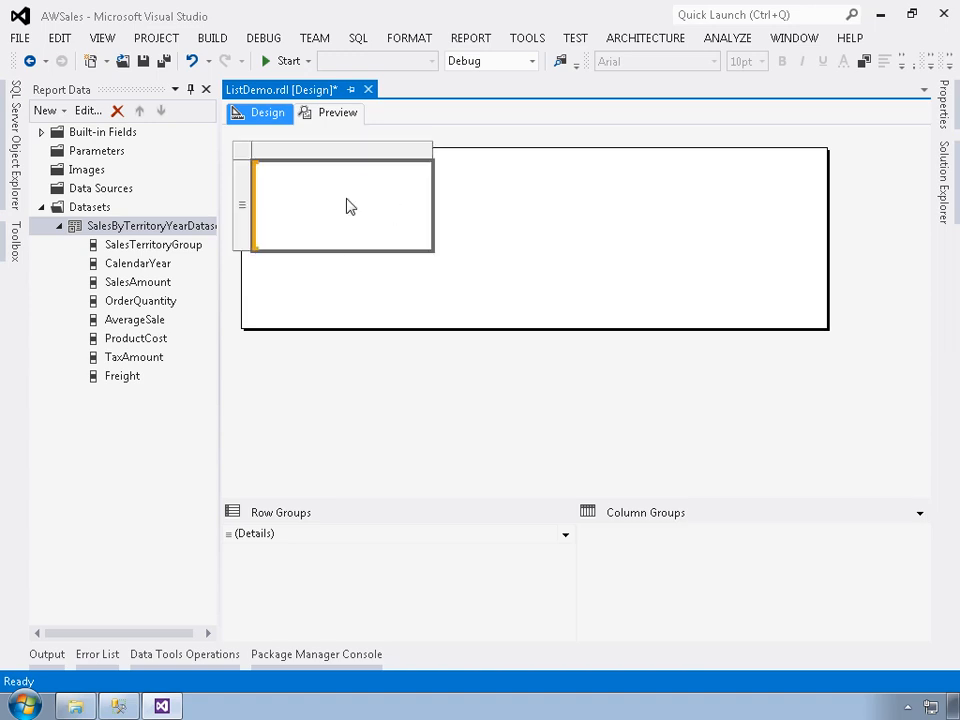
left_click(943, 95)
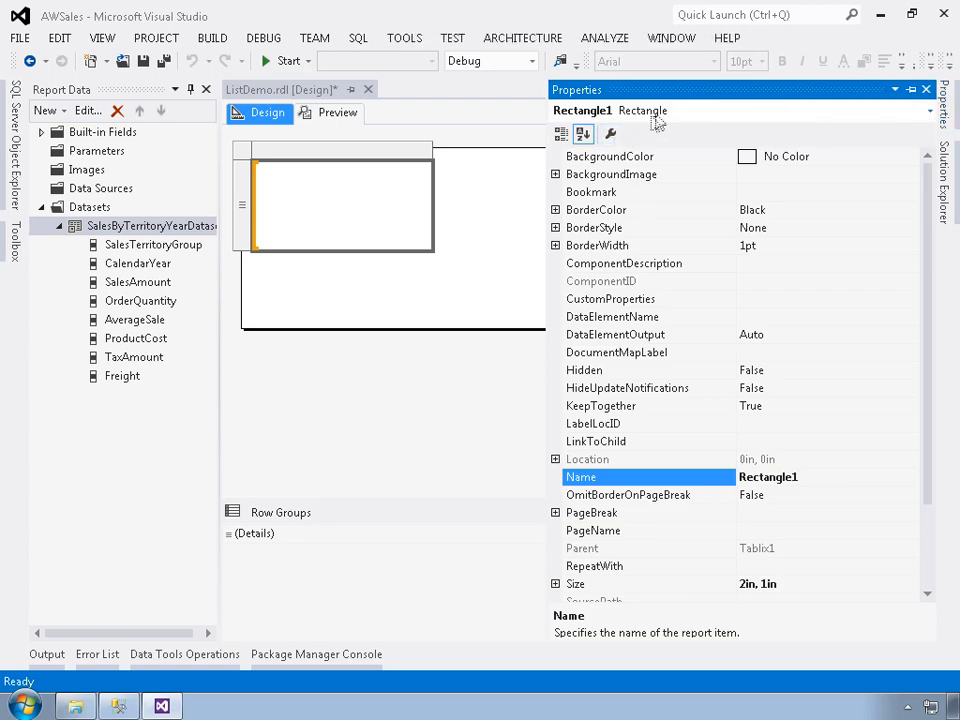
left_click(354, 223)
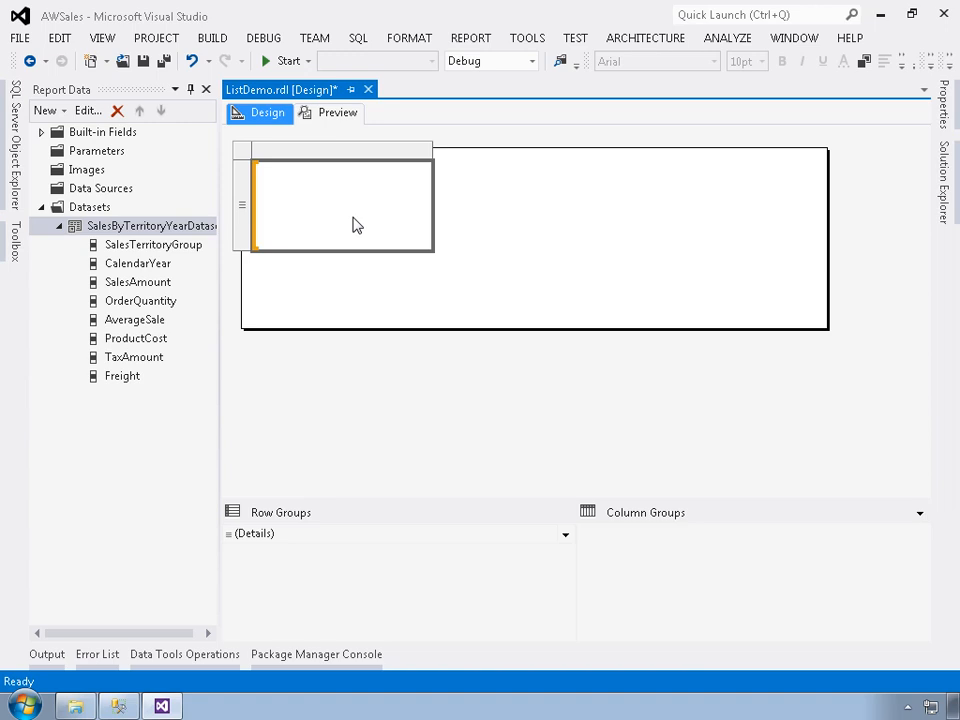
Add the CalendarYear field to the list and position it near the list's upper-left corner.
left_click_drag(138, 264, 290, 181)
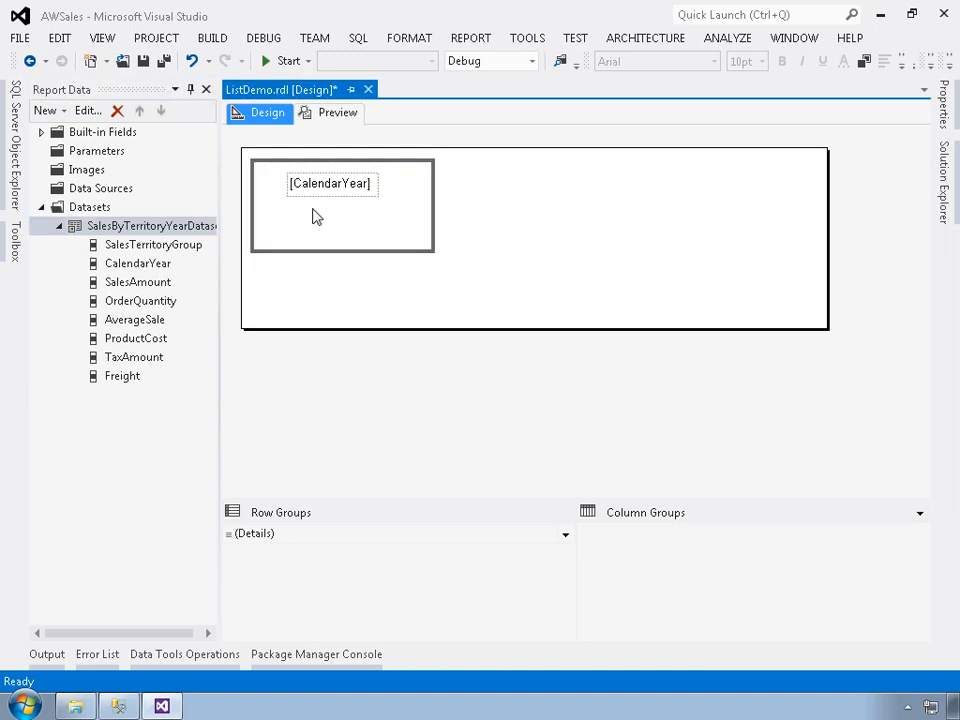
left_click(312, 196)
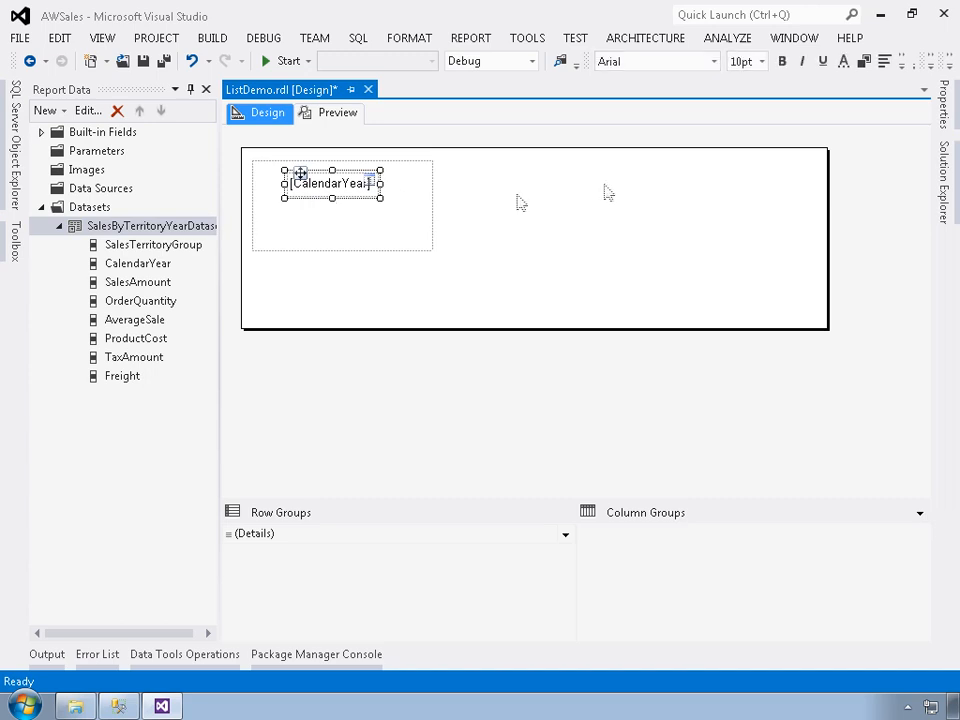
key("F4")
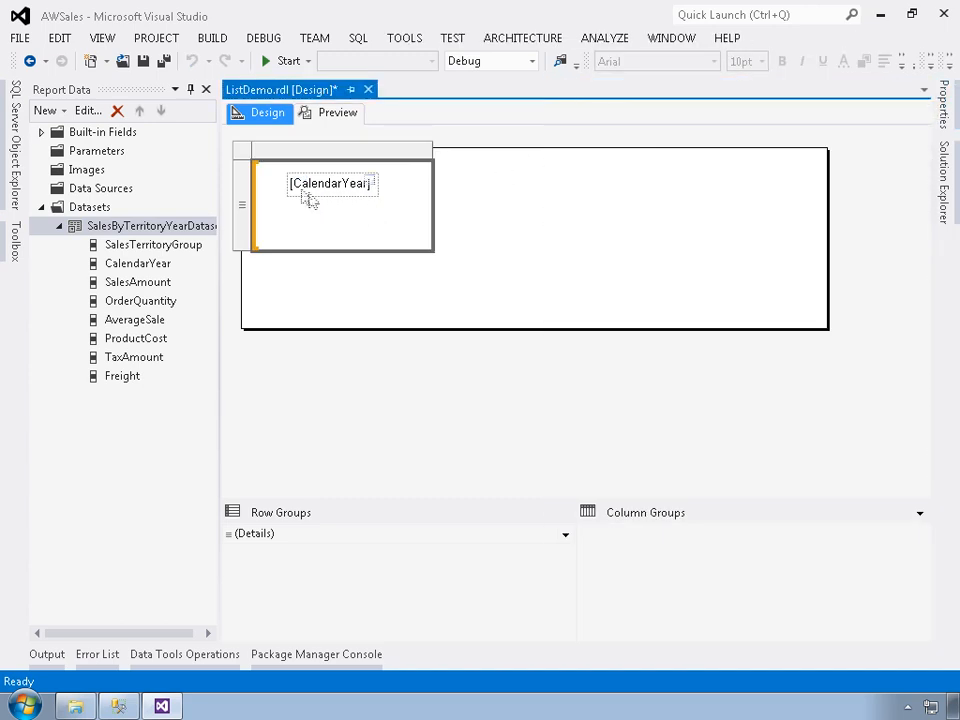
left_click(312, 188)
left_click_drag(300, 173, 290, 176)
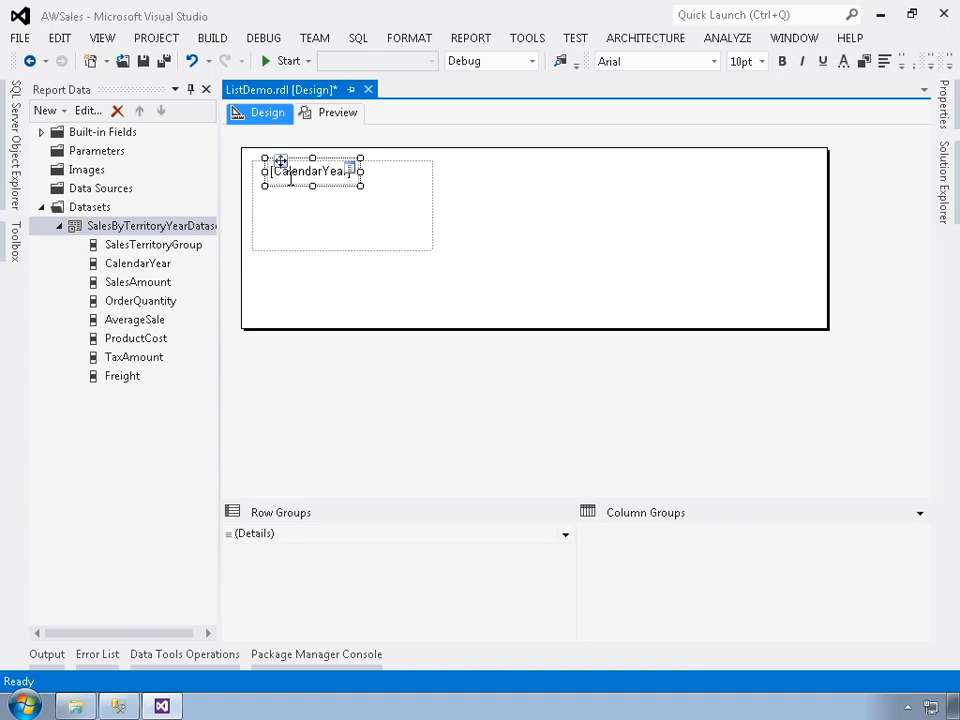
Add the SalesAmount field to the list and align it directly below the CalendarYear text box.
left_click_drag(142, 282, 306, 228)
double_click(308, 230)
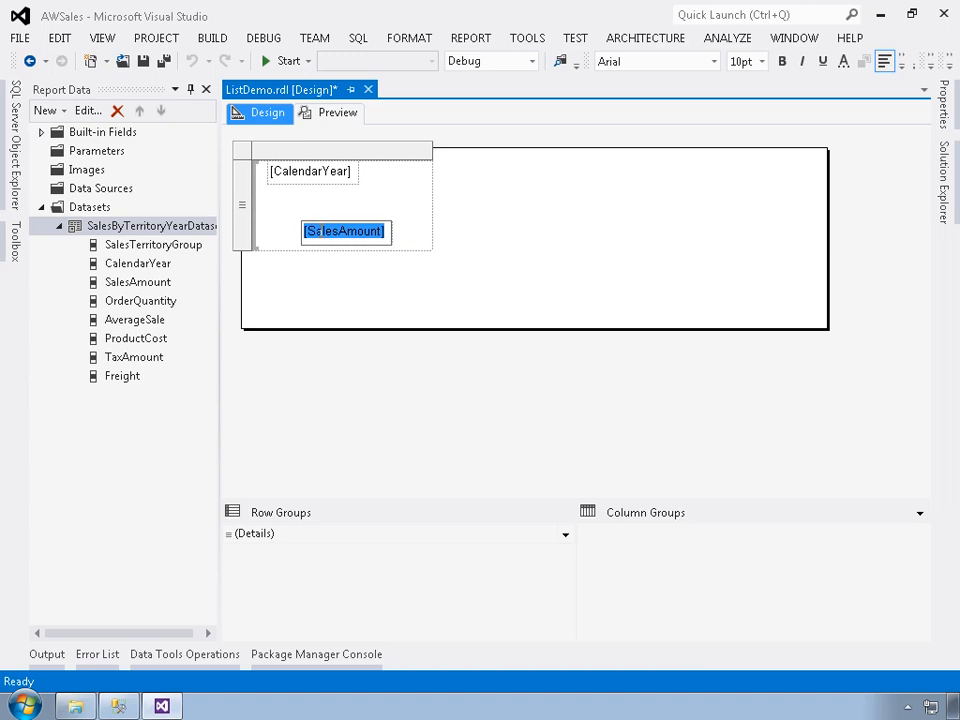
left_click(306, 231)
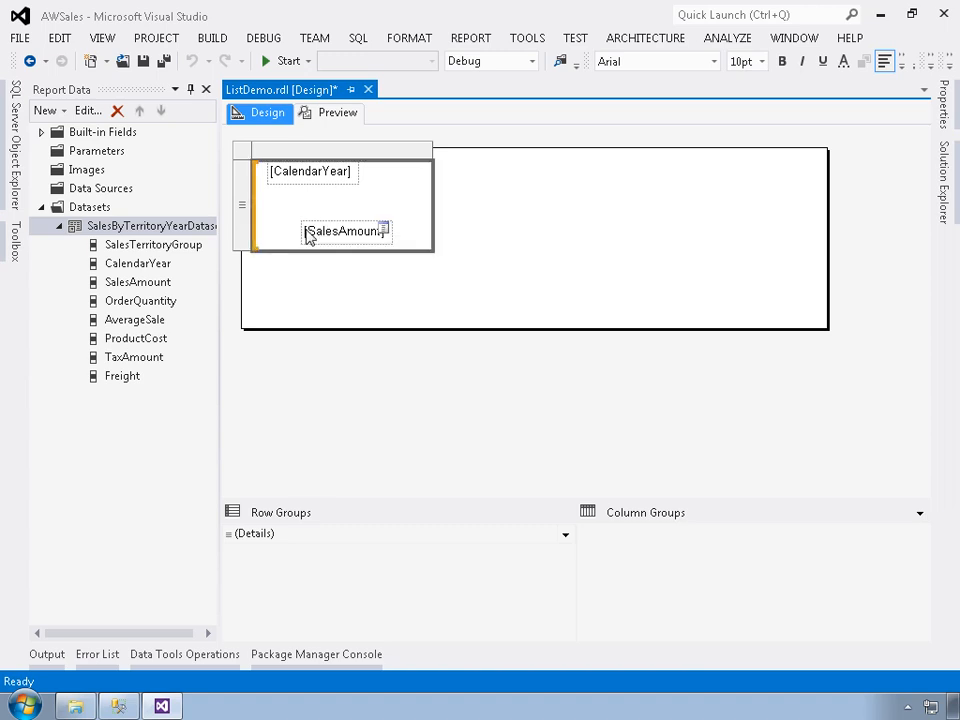
left_click(313, 227)
left_click_drag(316, 223, 297, 195)
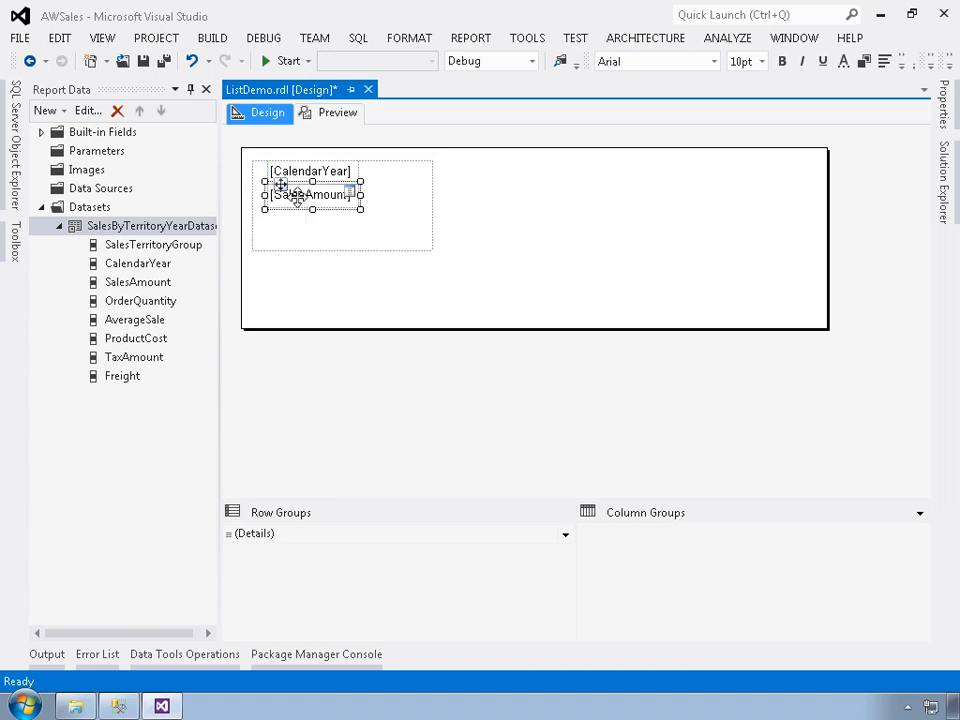
left_click(396, 225)
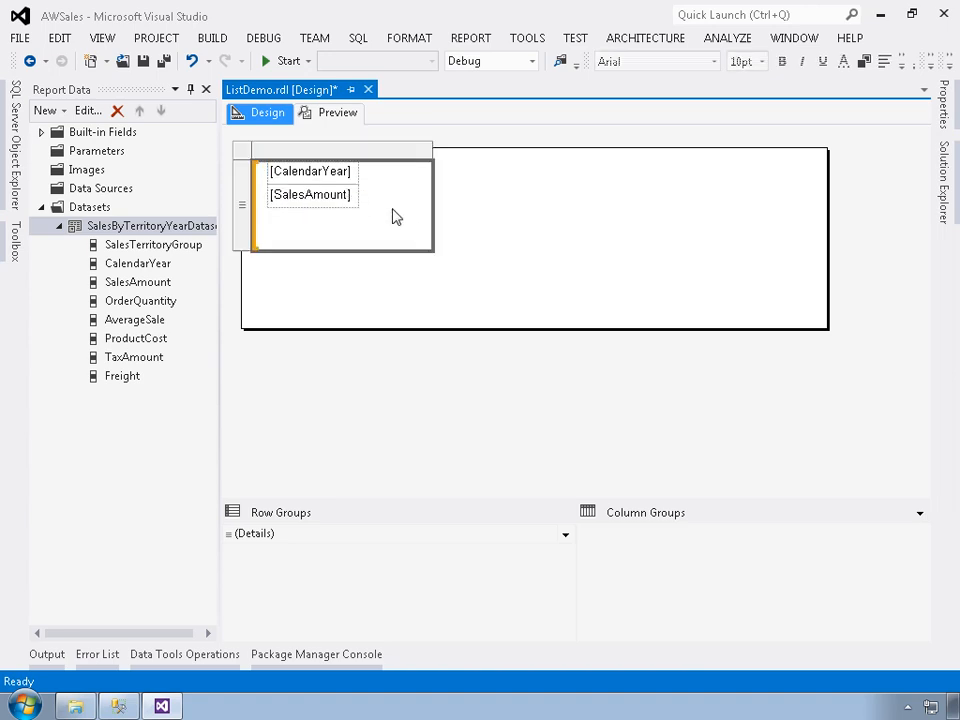
Add the OrderQuantity field below SalesAmount and set its expression to ="Quantity: " & Fields!OrderQuantity.Value.
left_click_drag(128, 308, 280, 218)
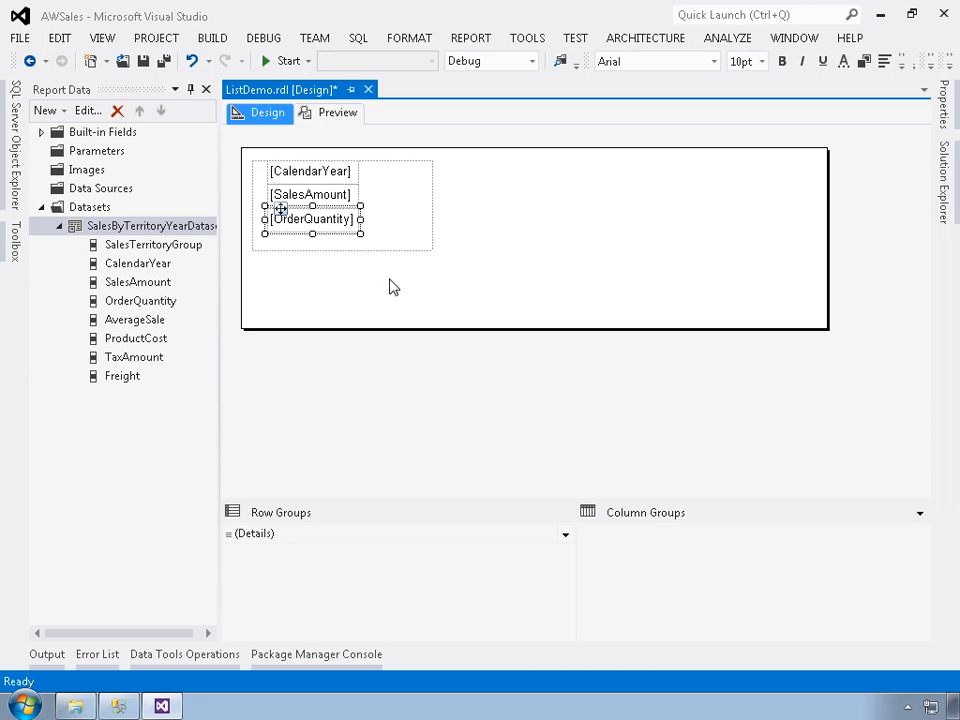
right_click(329, 223)
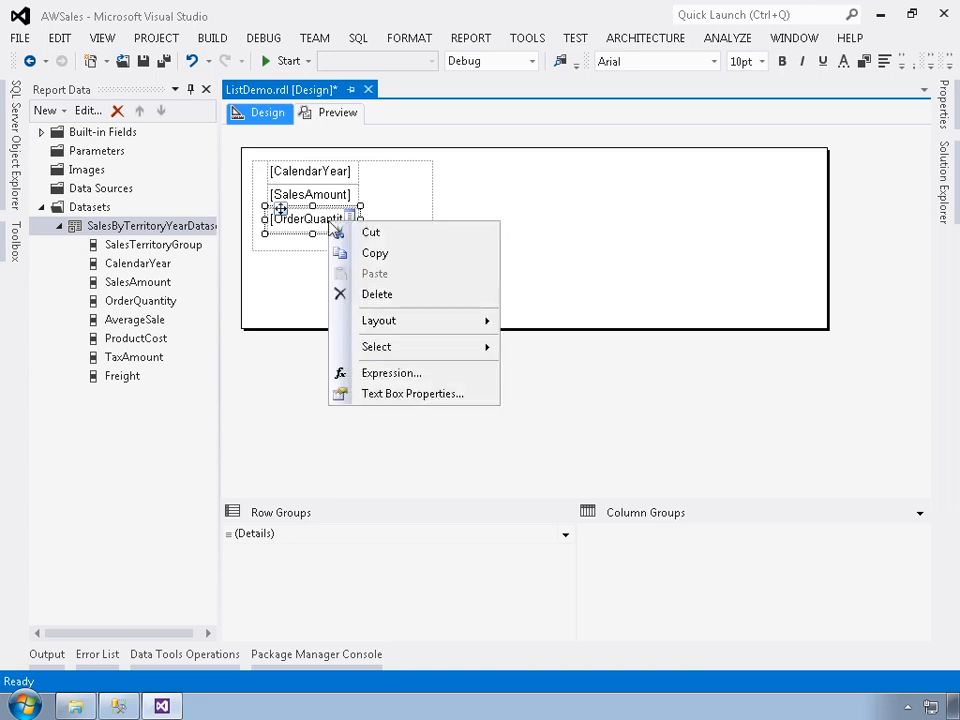
left_click(398, 375)
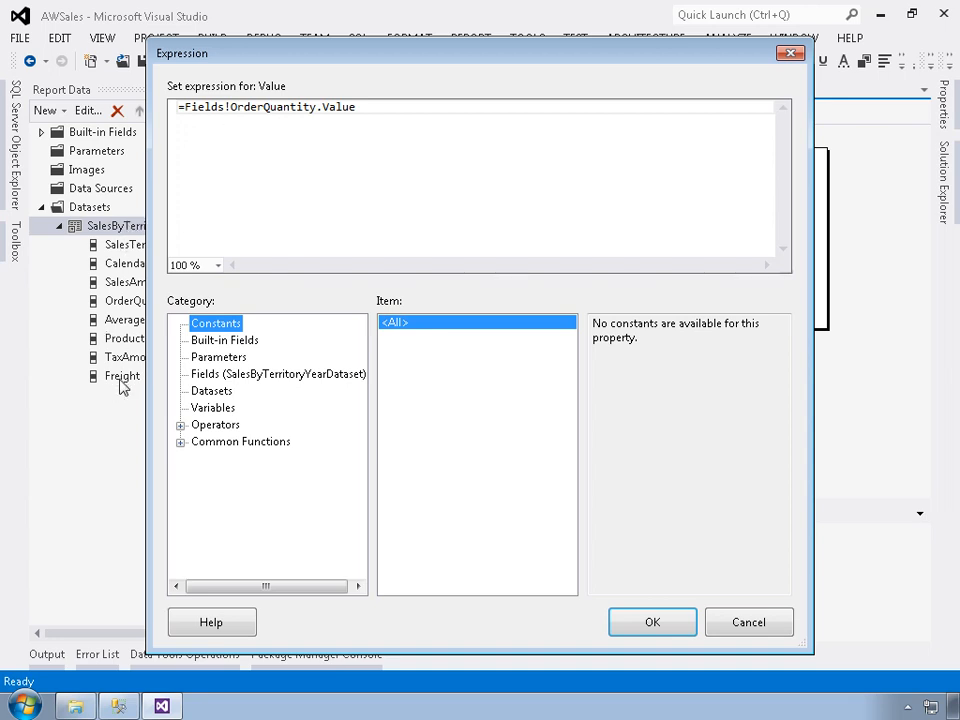
left_click(212, 376)
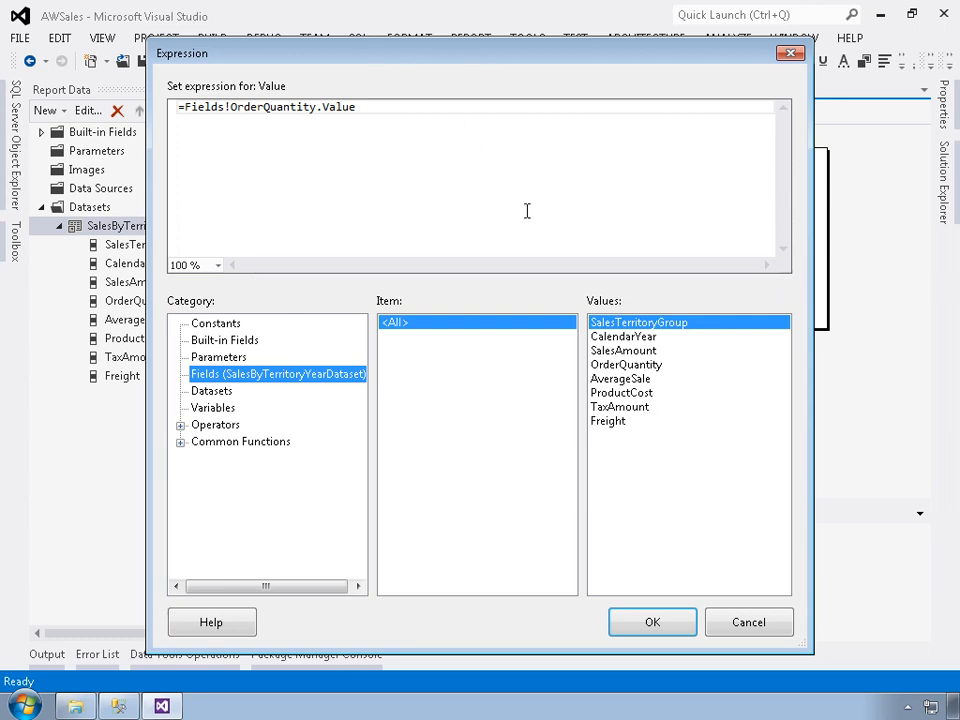
left_click(198, 113)
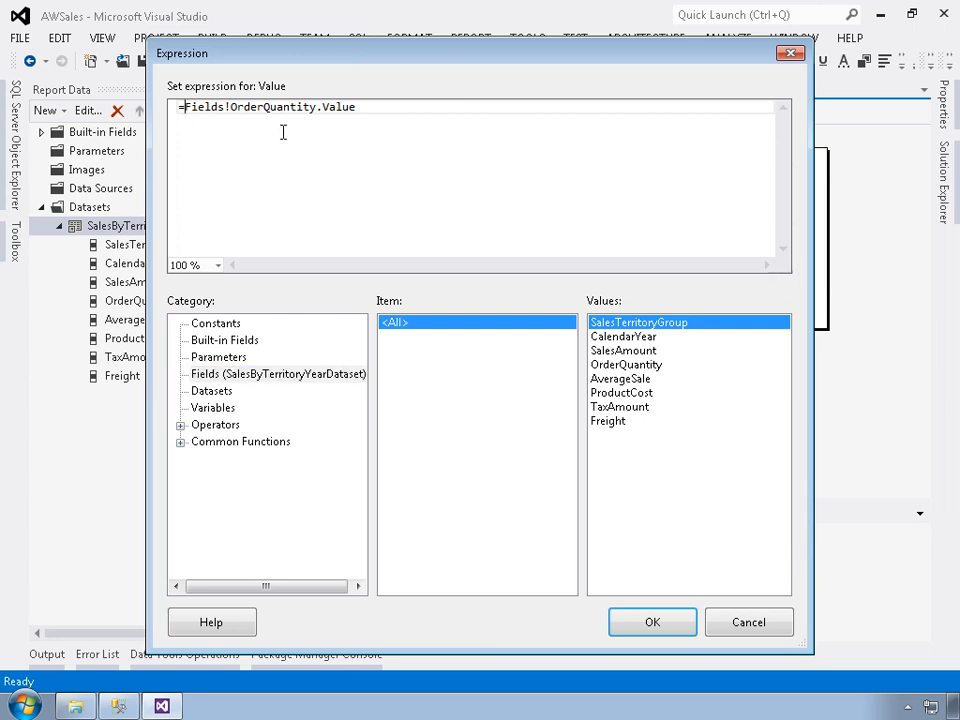
type("\"Quantity: \"")
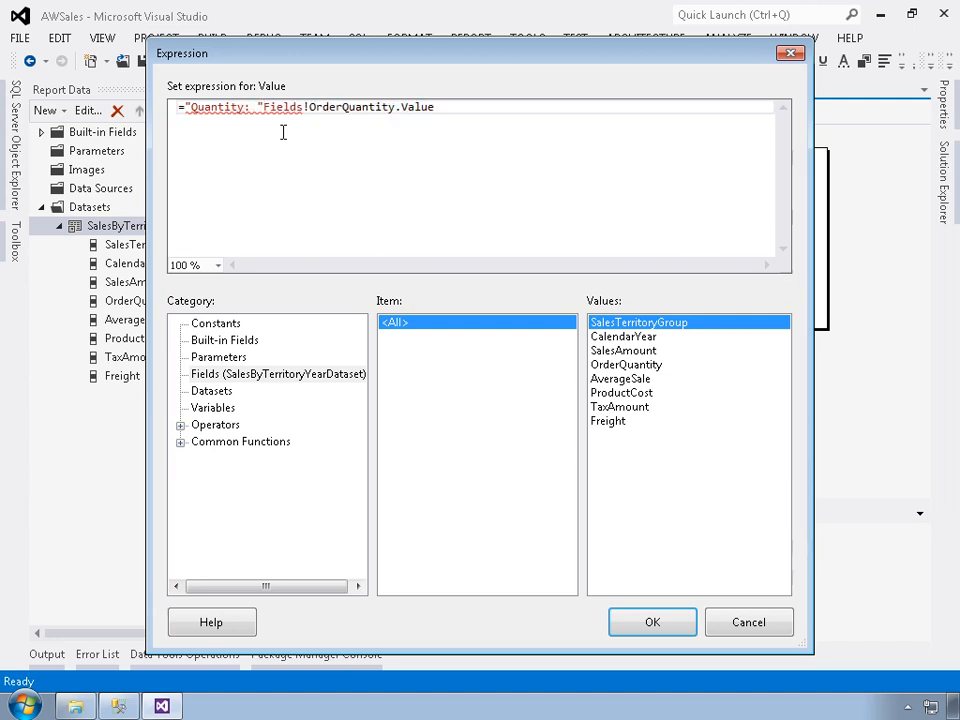
type(" &")
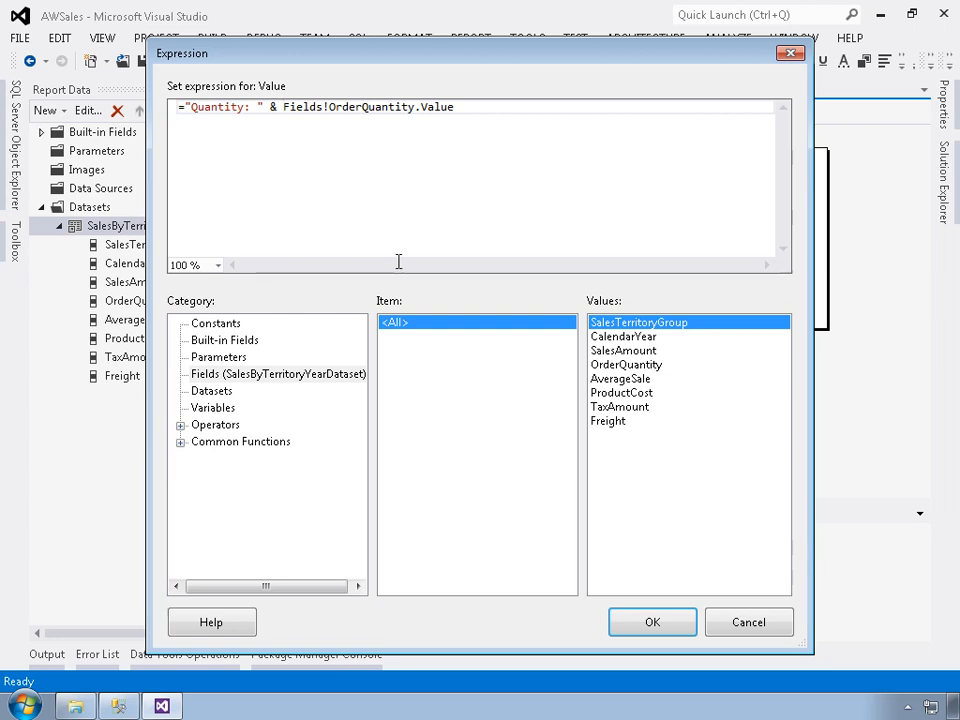
left_click(655, 626)
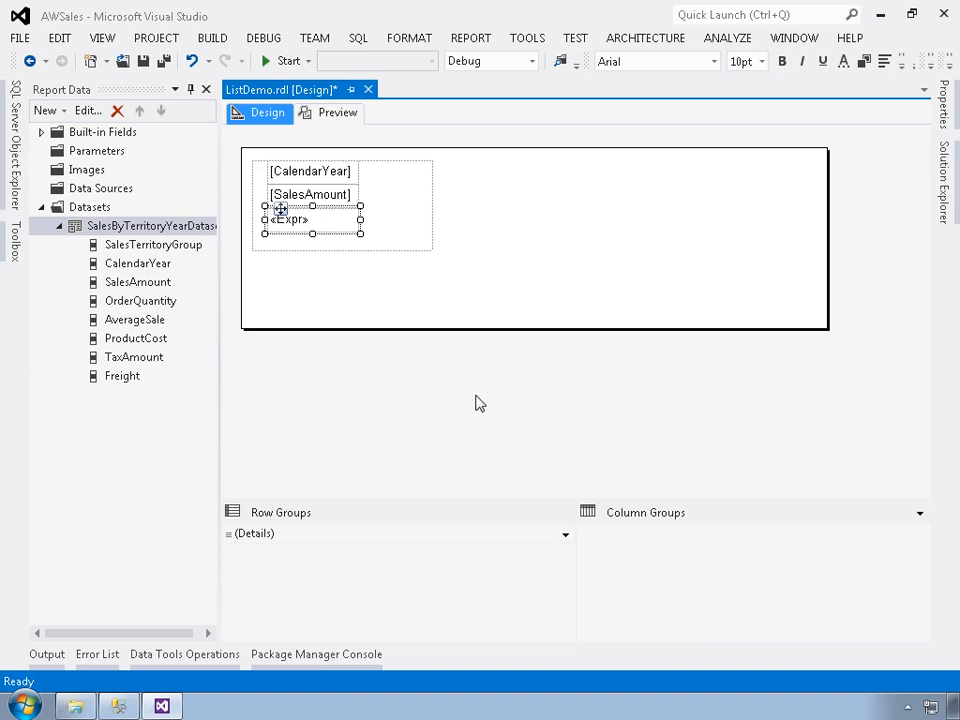
Widen the CalendarYear, SalesAmount and quantity expression text boxes together to nearly the list's full width.
left_click(300, 246)
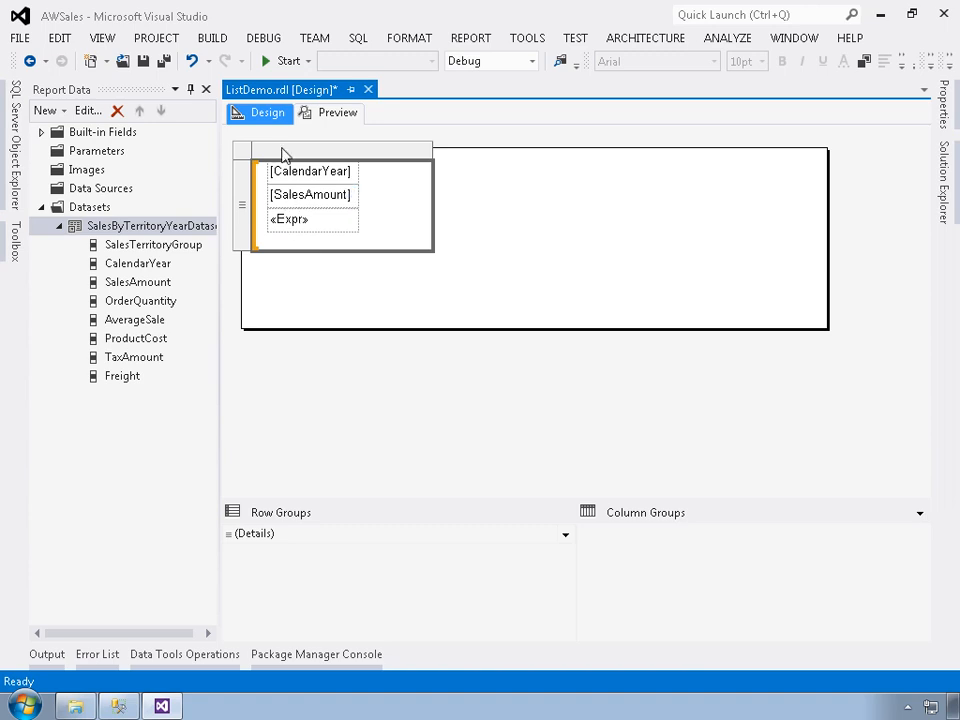
left_click(346, 217)
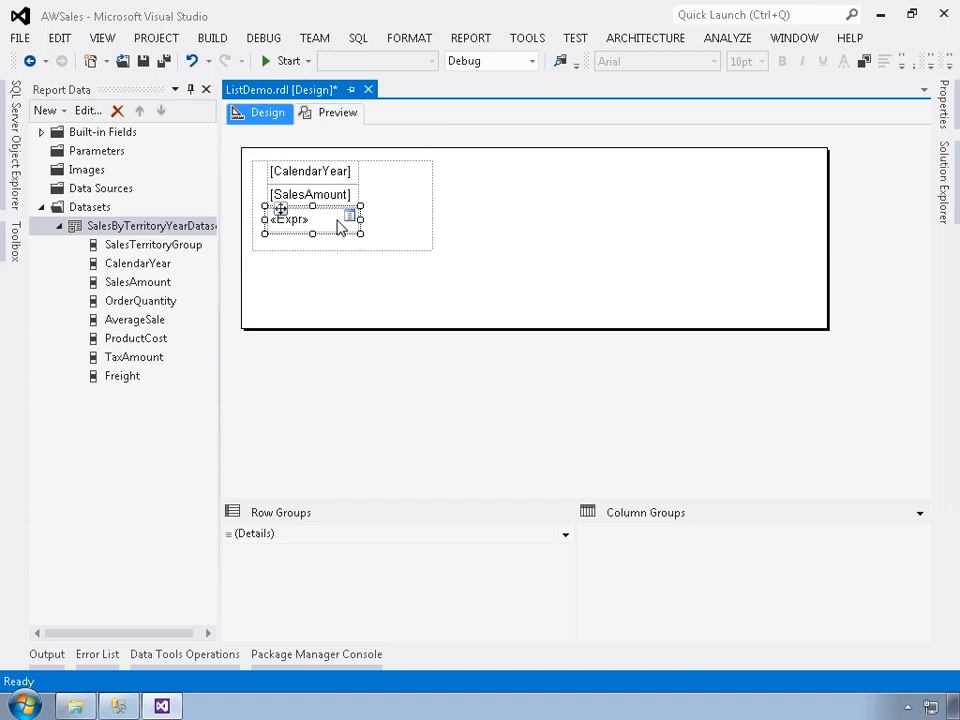
left_click(322, 193, "ctrl")
left_click(325, 178, "ctrl")
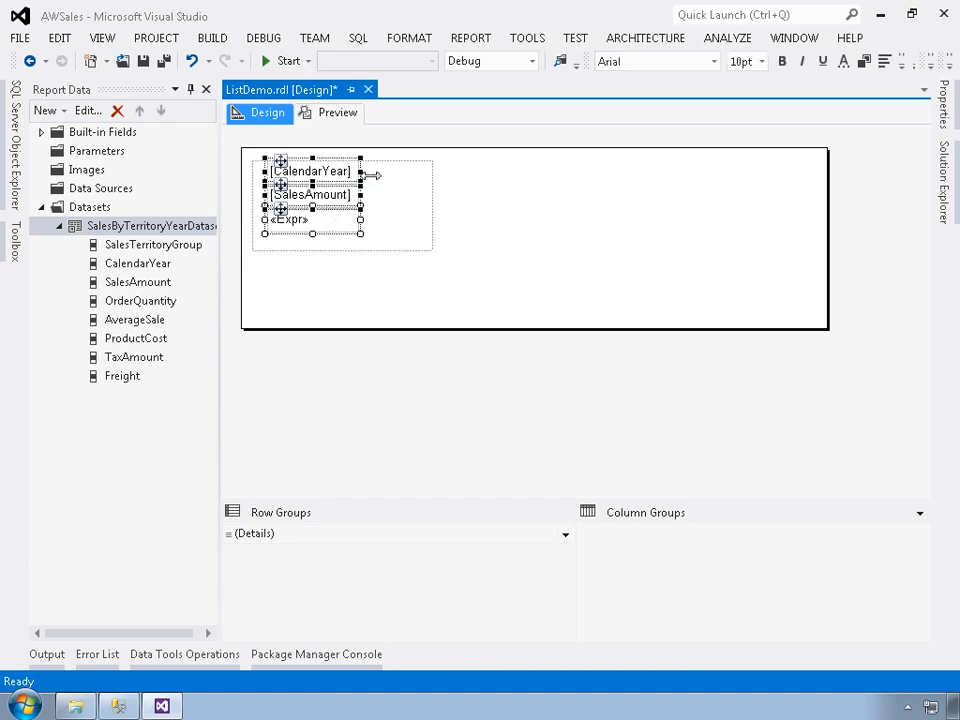
left_click_drag(368, 175, 412, 178)
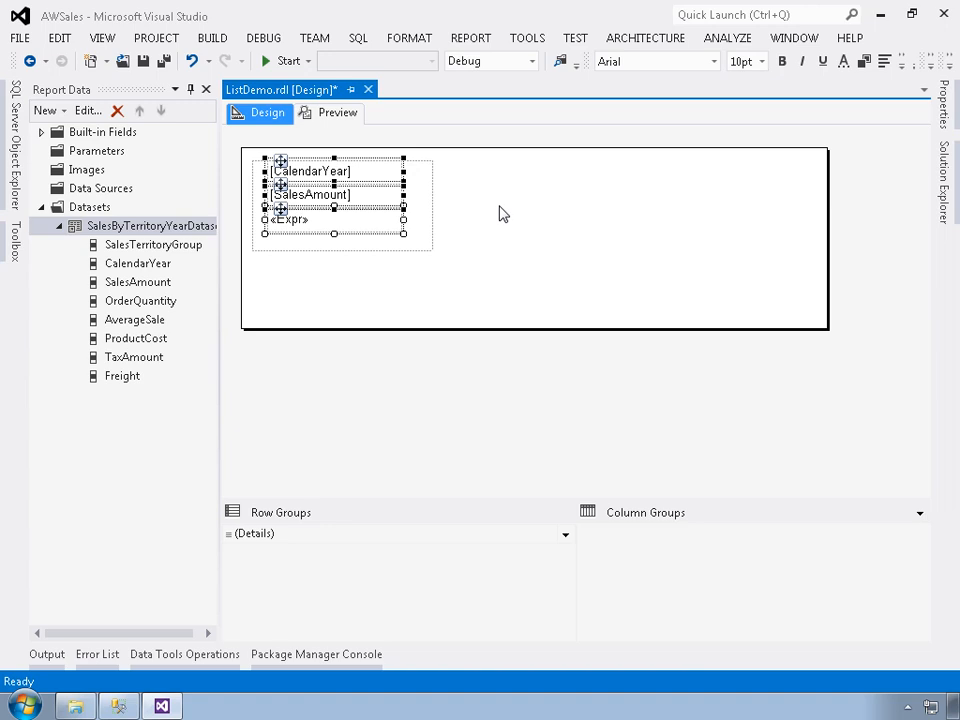
left_click(420, 212)
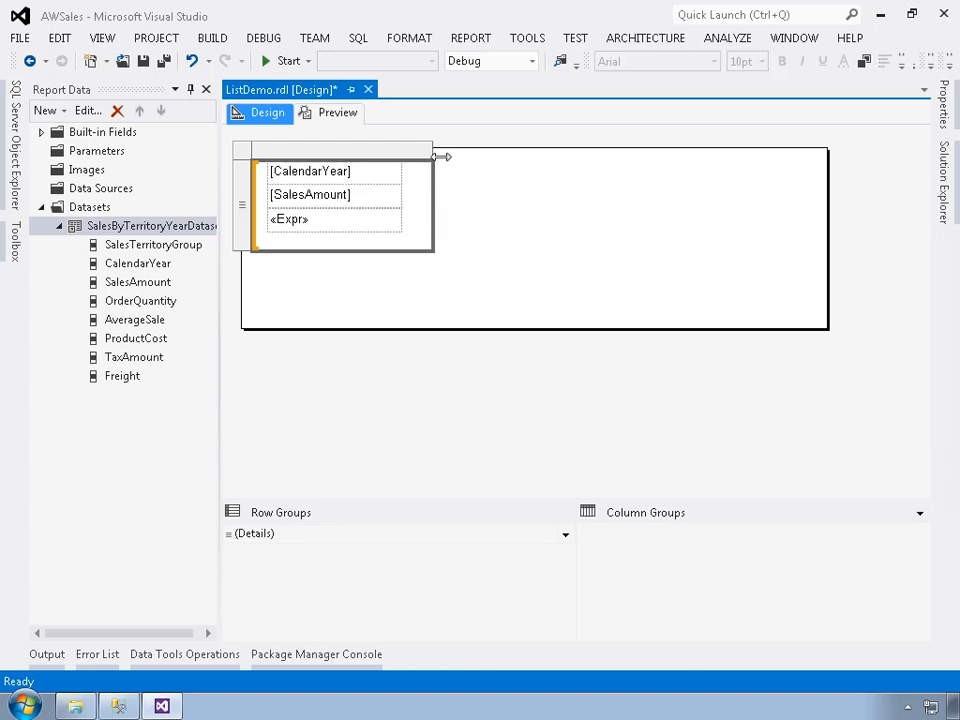
Shrink the list's width and height closely around its text boxes and insert a new column to the right of them.
left_click_drag(440, 156, 414, 156)
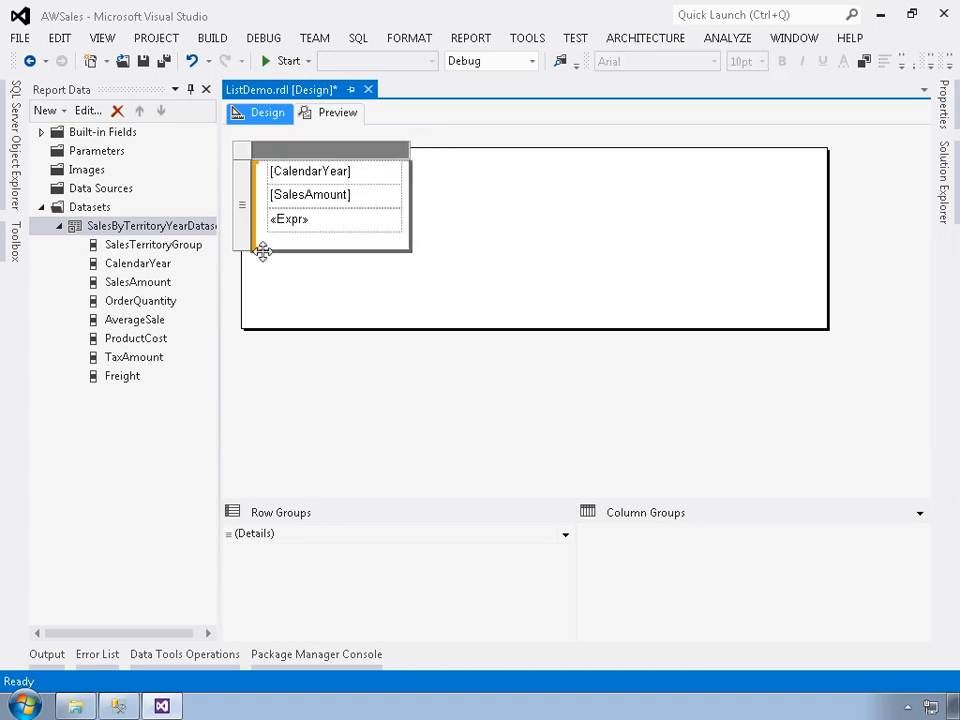
left_click_drag(248, 260, 250, 250)
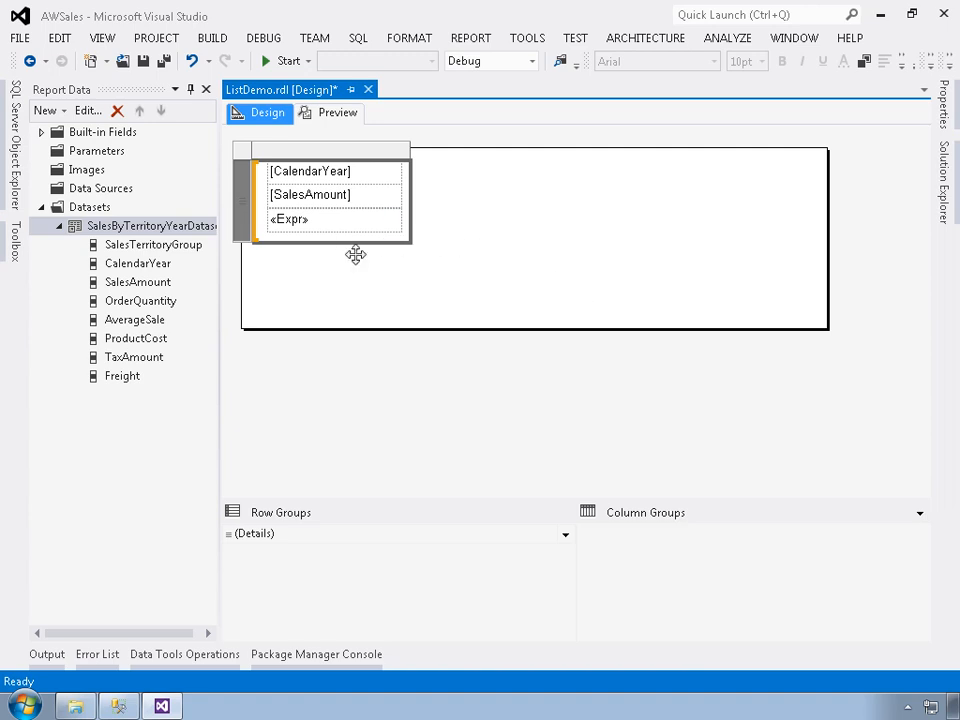
right_click(345, 153)
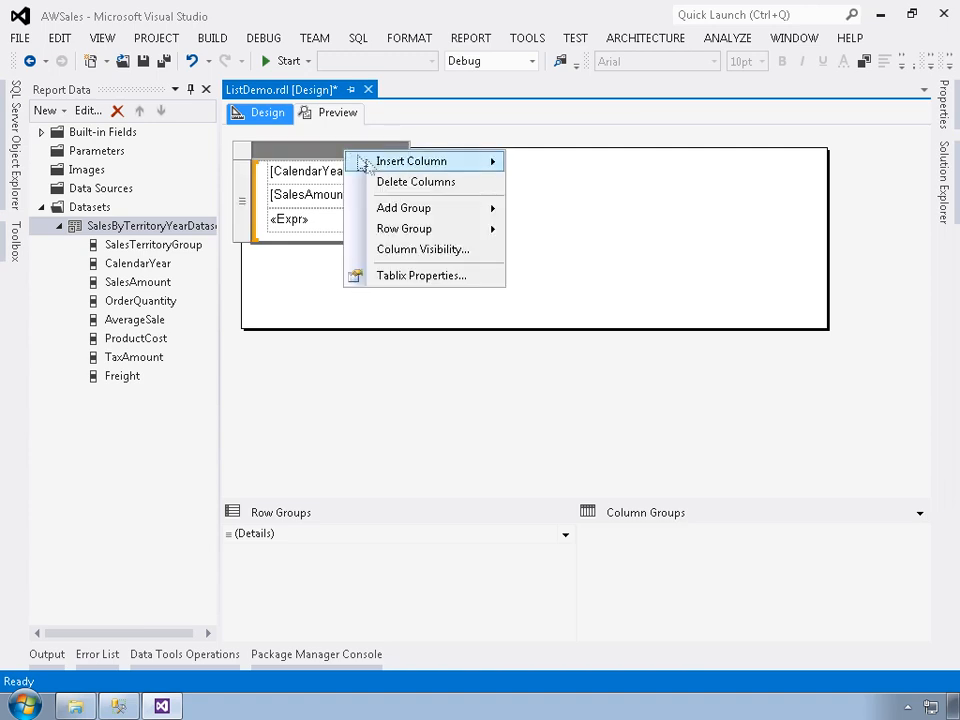
mouse_move(378, 166)
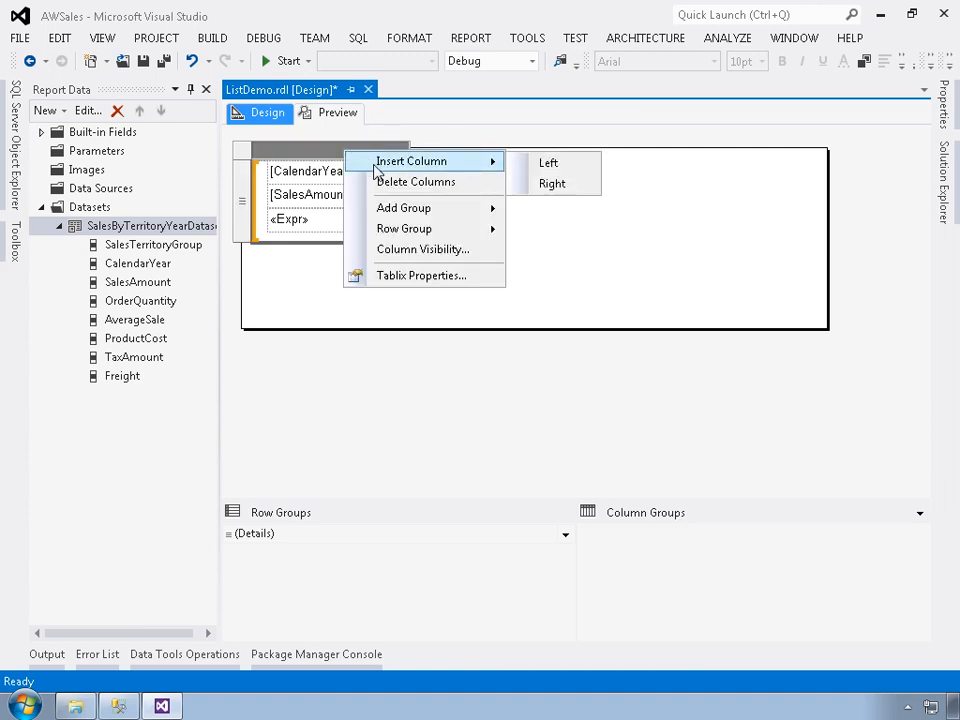
left_click(552, 184)
mouse_move(480, 189)
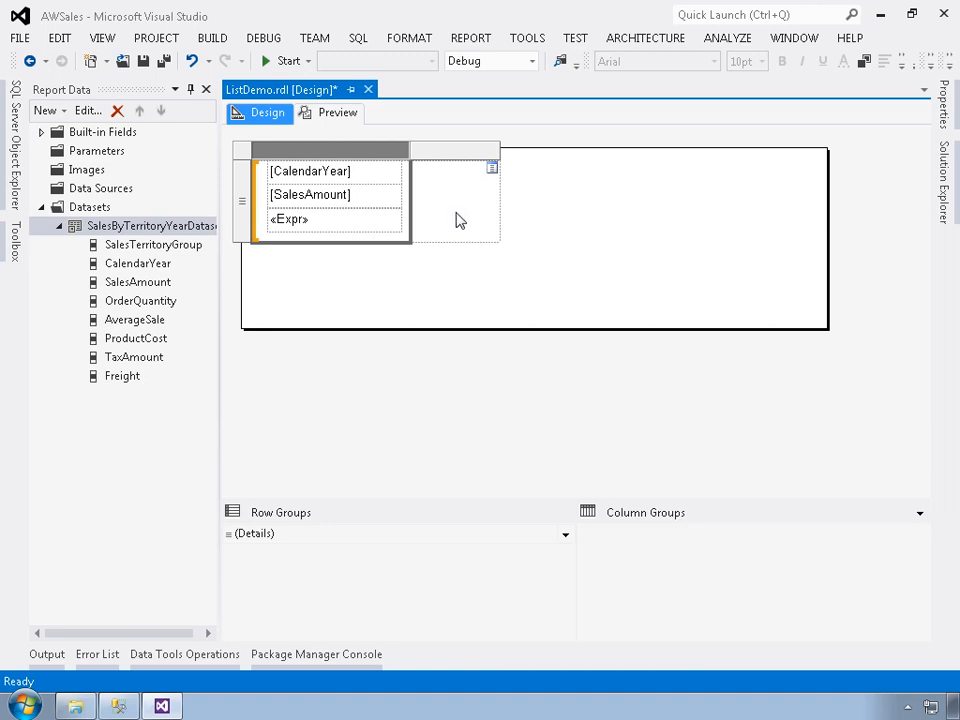
Add a Data Bar of the first bar type to the list's empty second column.
left_click(15, 243)
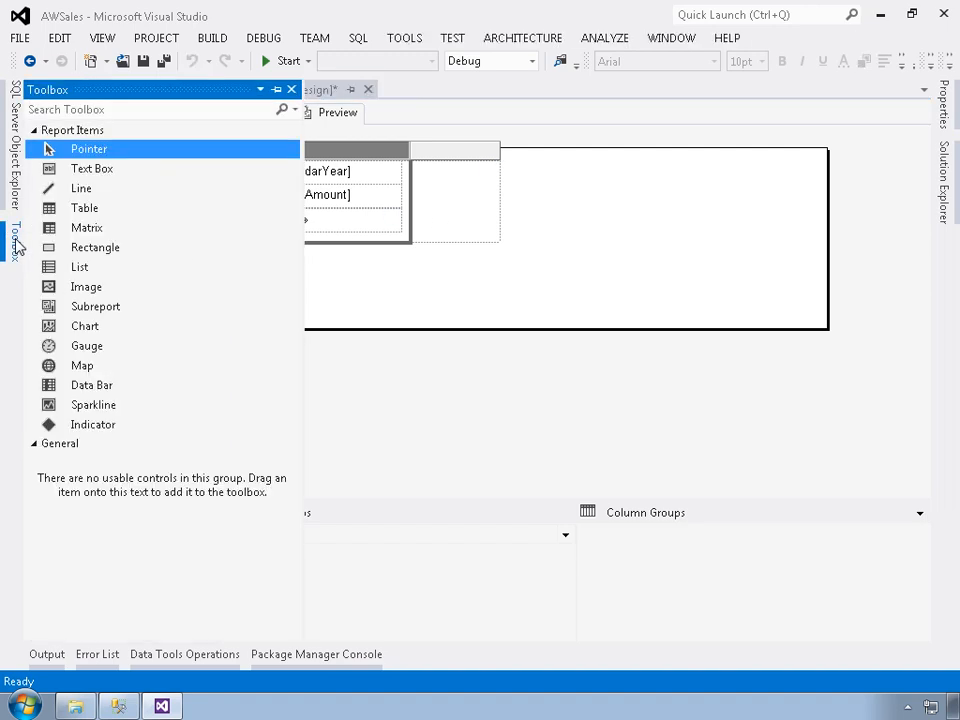
left_click(83, 390)
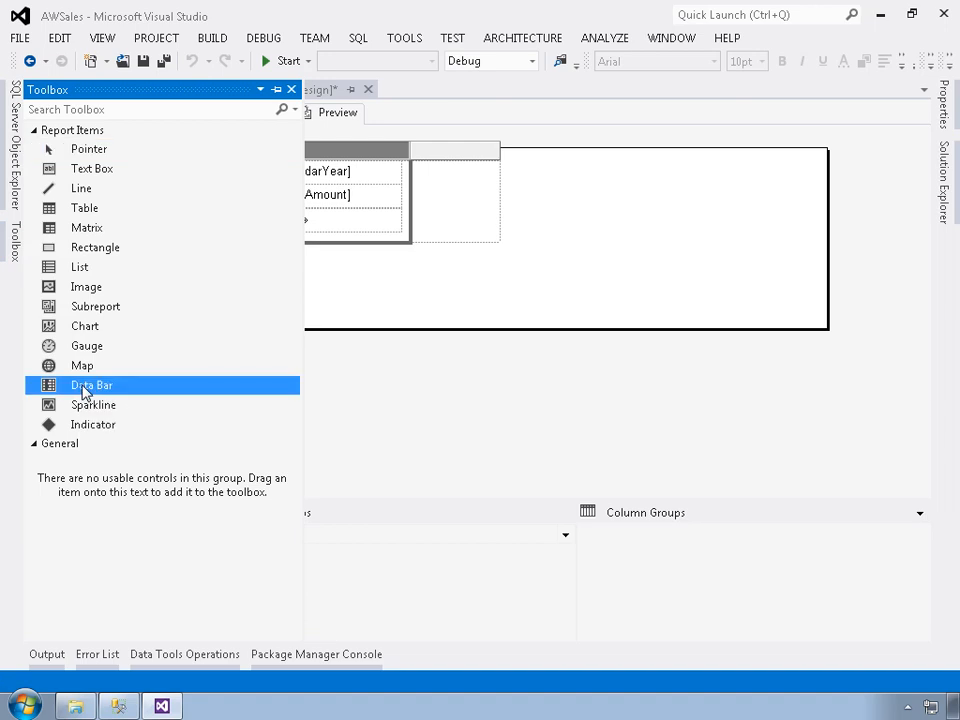
left_click_drag(83, 390, 450, 215)
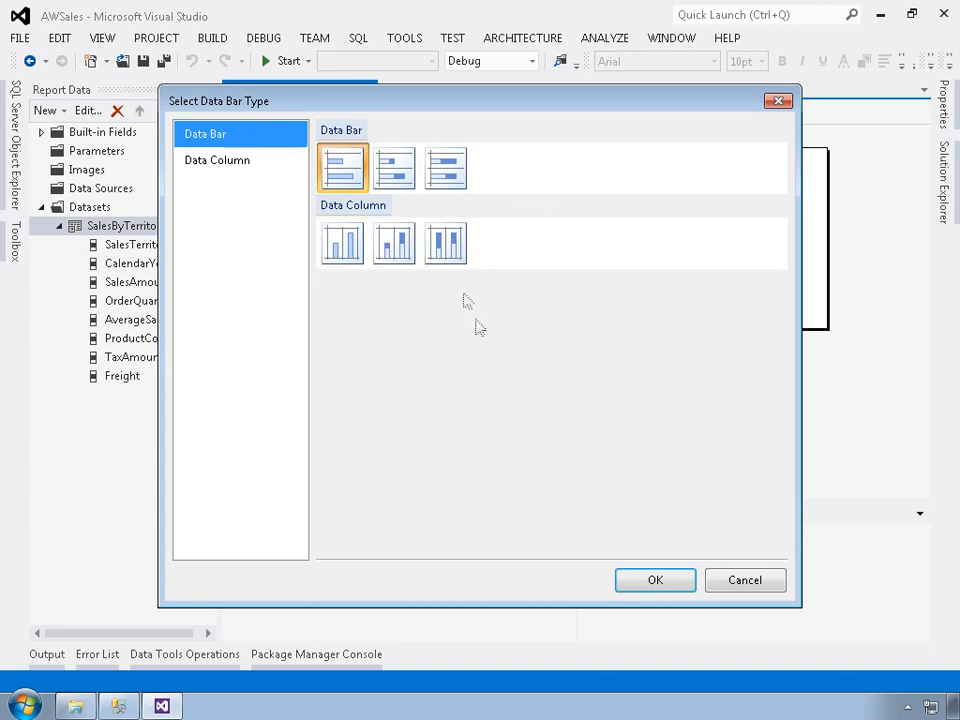
left_click(664, 583)
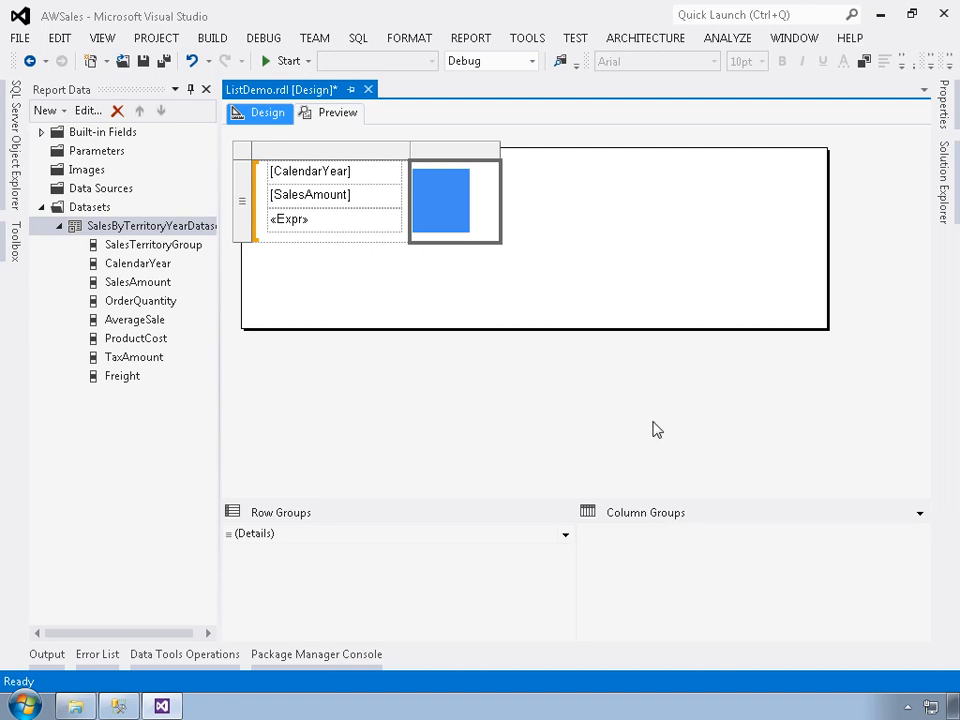
Assign the SalesAmount field as the data bar's value.
left_click(445, 205)
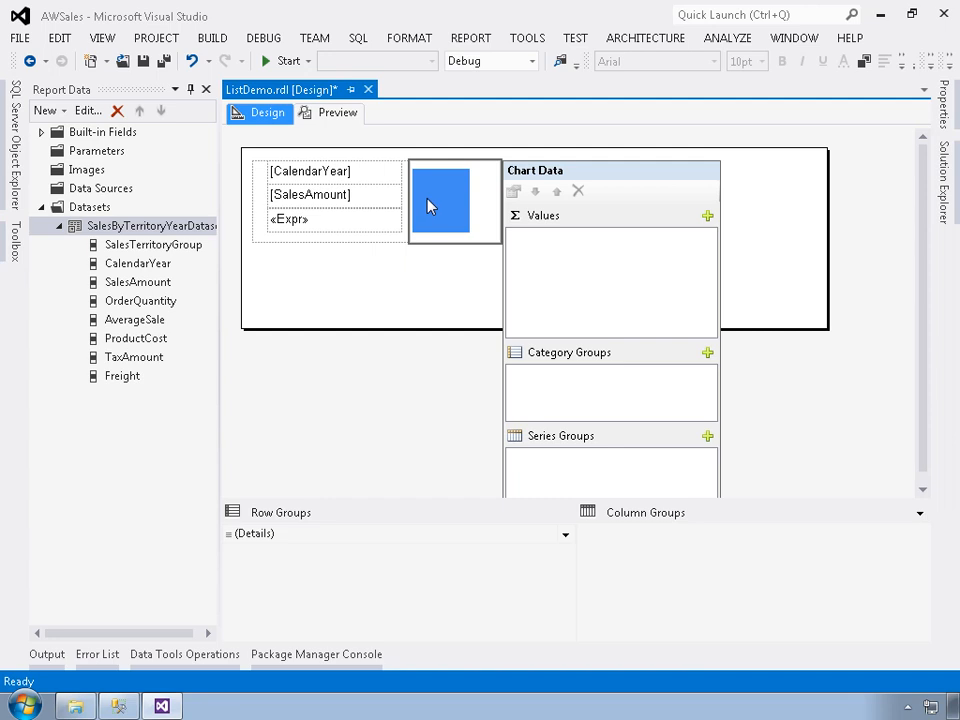
left_click(137, 286)
left_click_drag(137, 288, 579, 259)
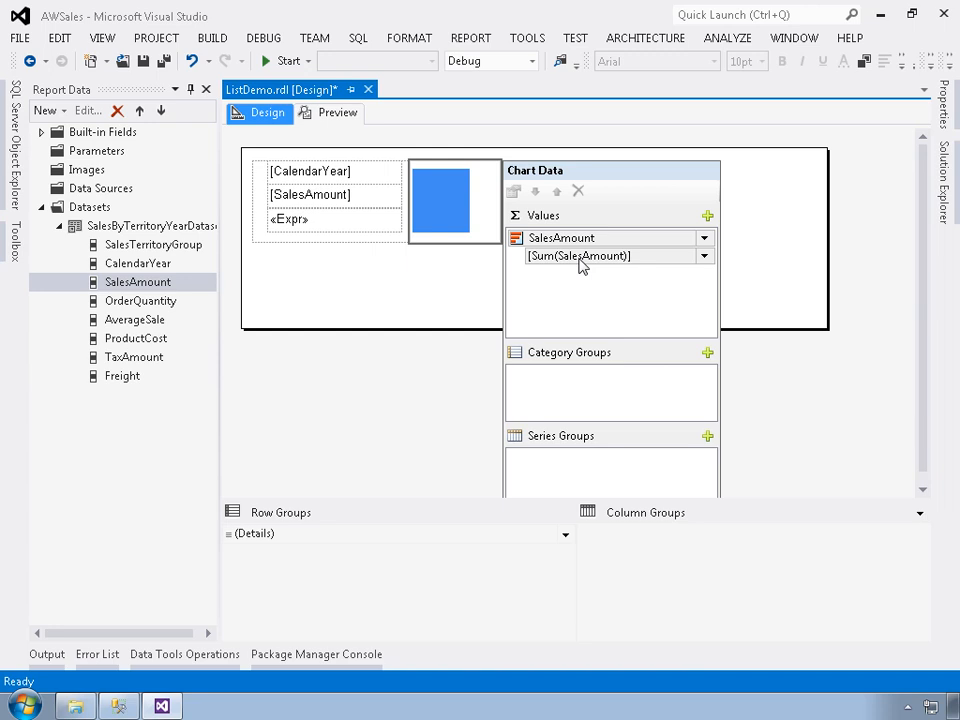
Insert a row inside the group above the detail row and show SalesTerritoryGroup in its first cell.
left_click(378, 242)
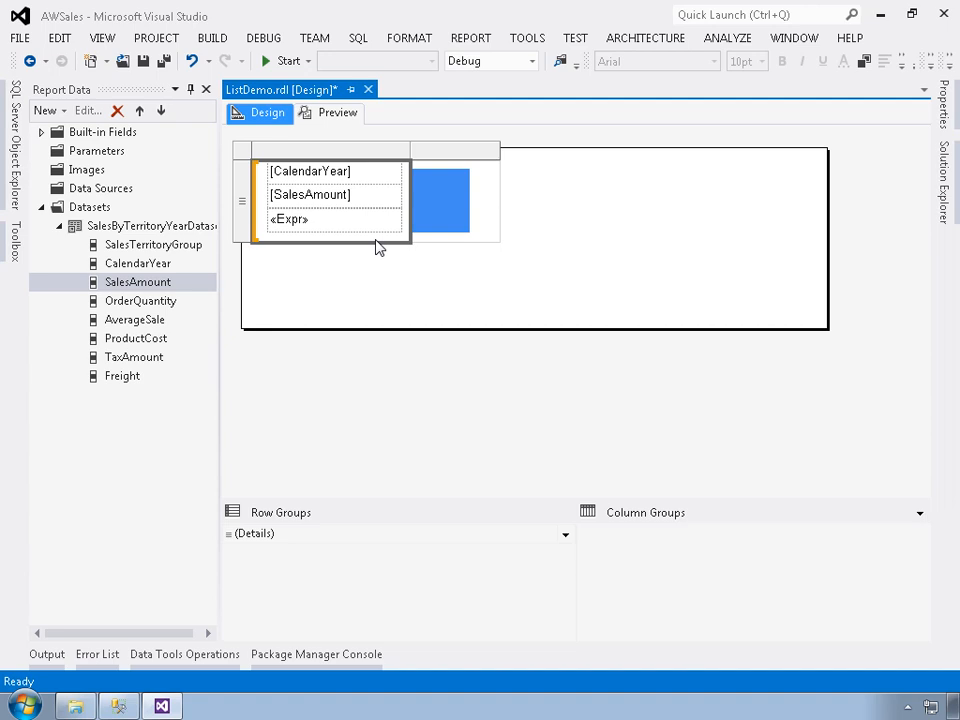
right_click(243, 219)
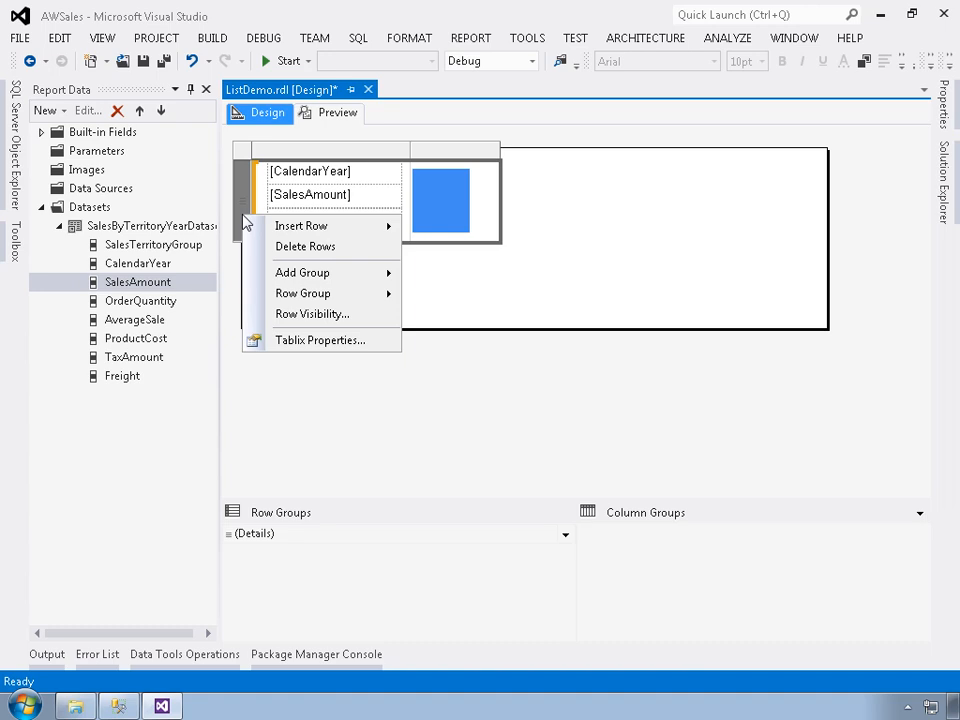
mouse_move(286, 227)
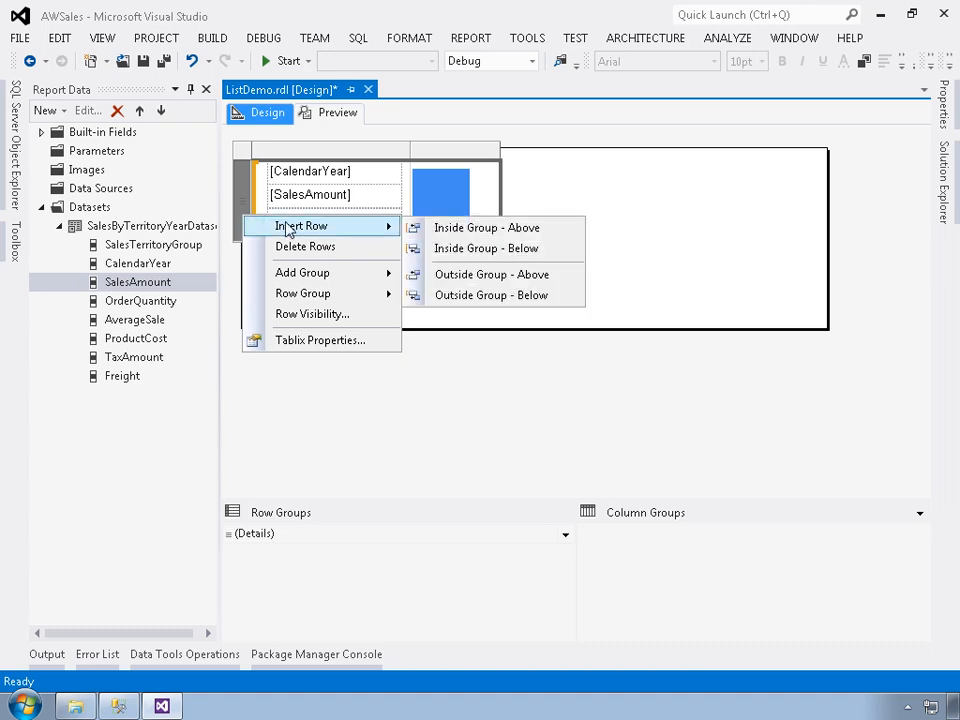
left_click(504, 229)
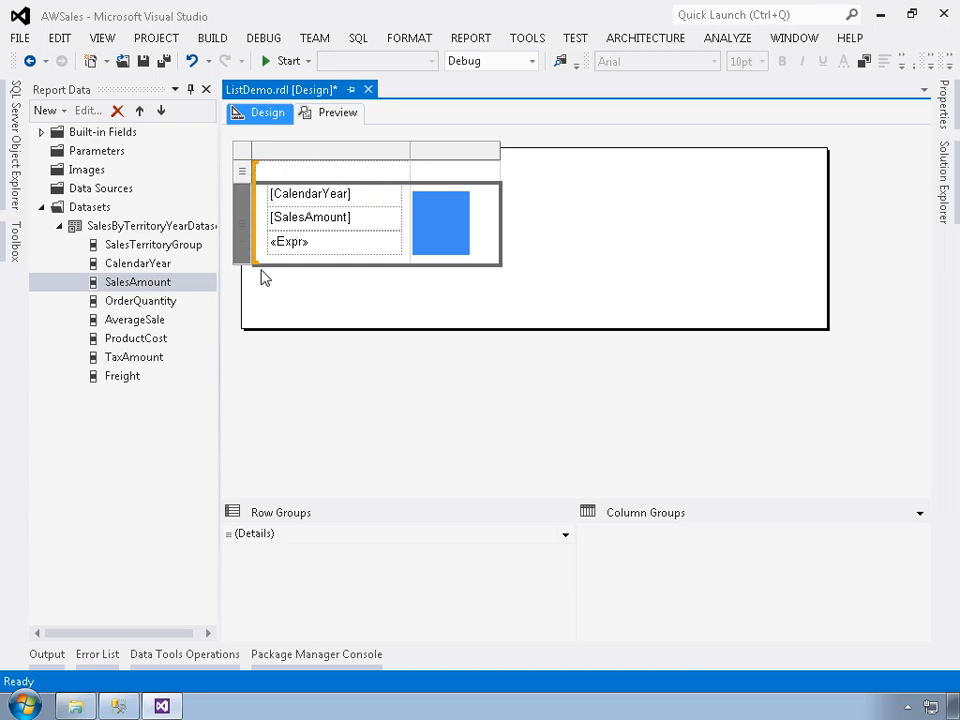
left_click(282, 180)
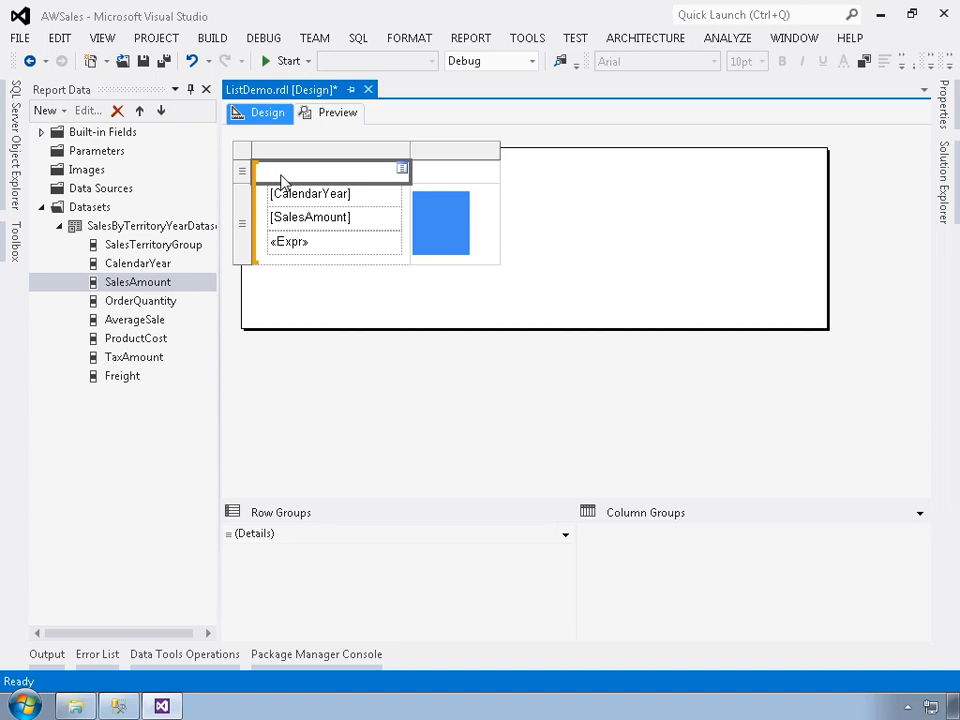
left_click(402, 170)
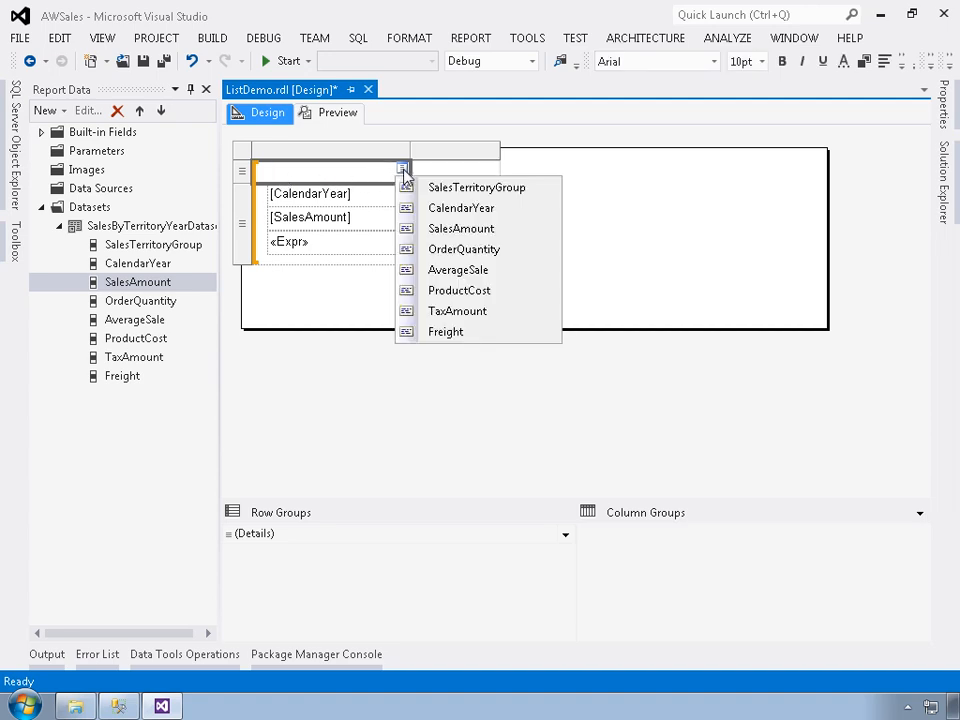
left_click(446, 191)
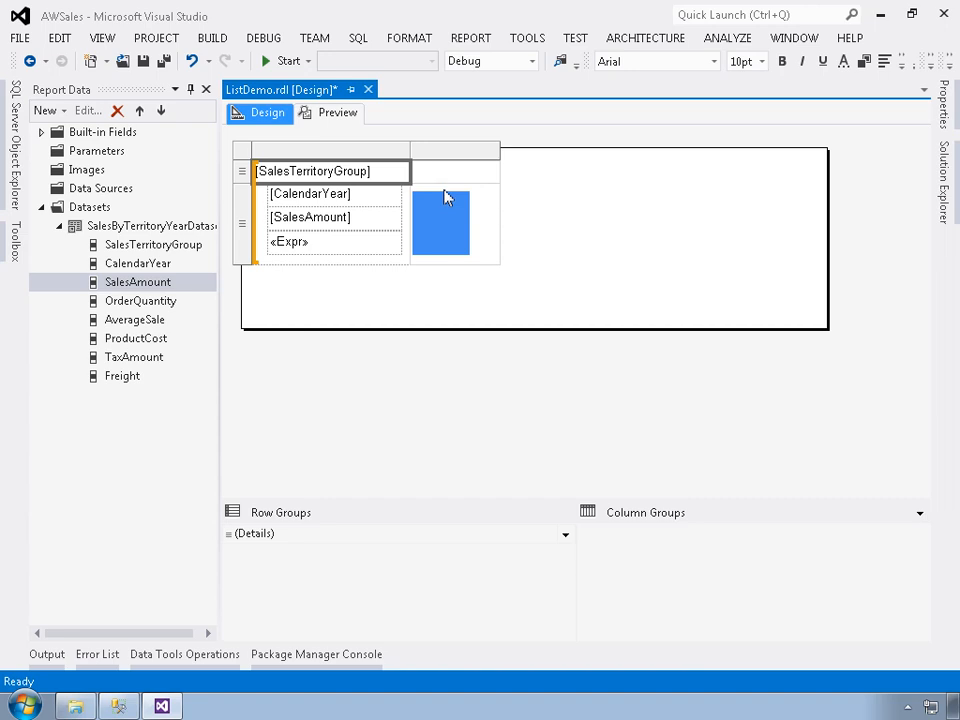
Enter the label "Relative Sales:" in the cell above the data bar.
left_click(437, 181)
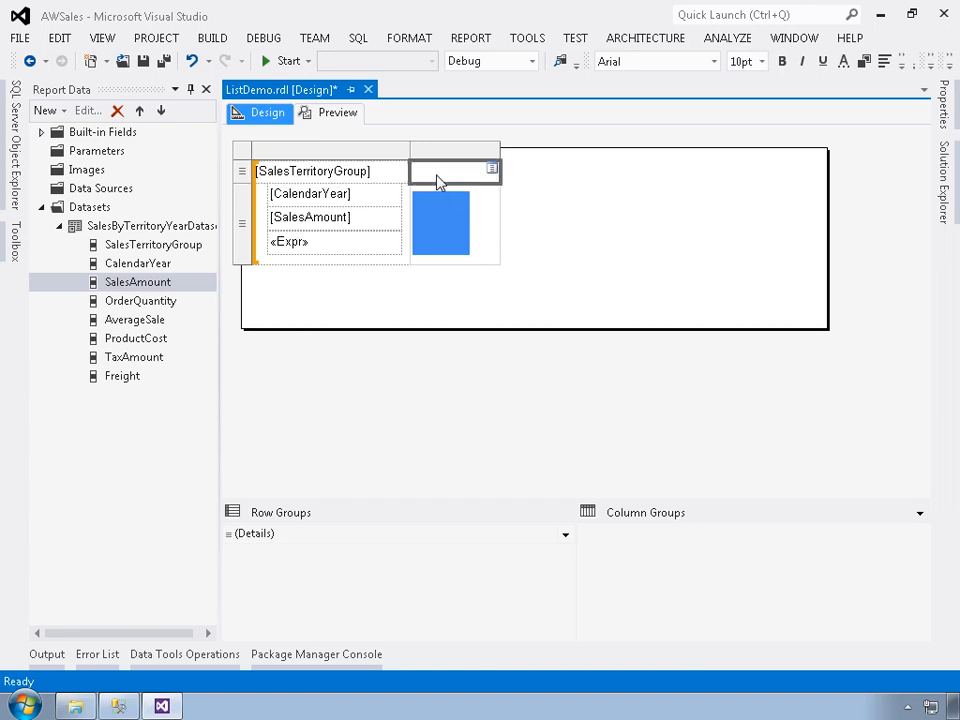
type("R")
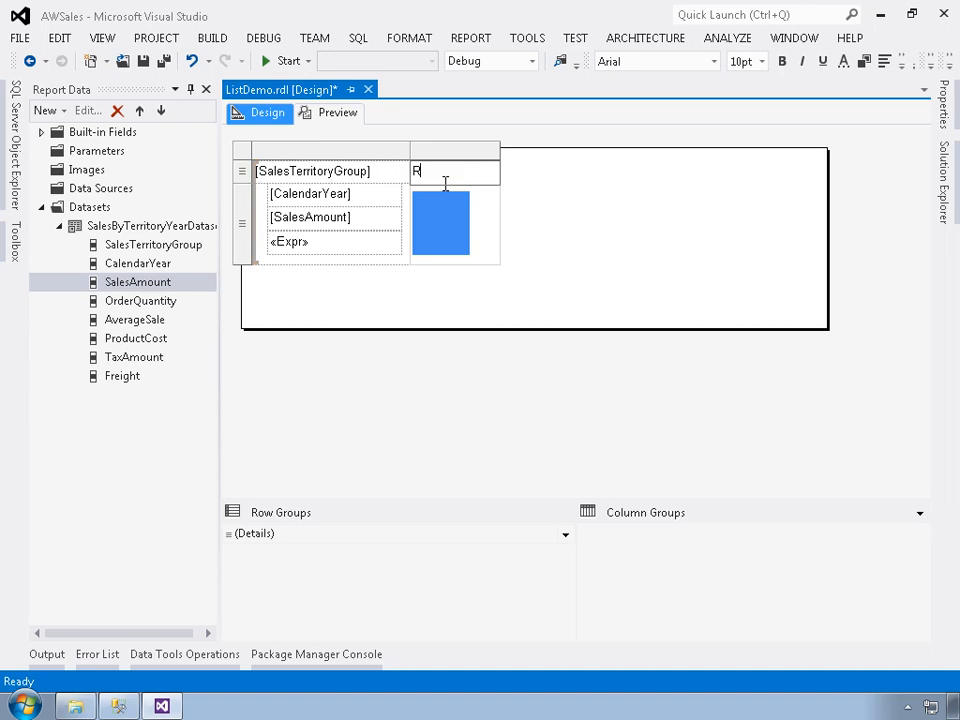
type("elative Sales")
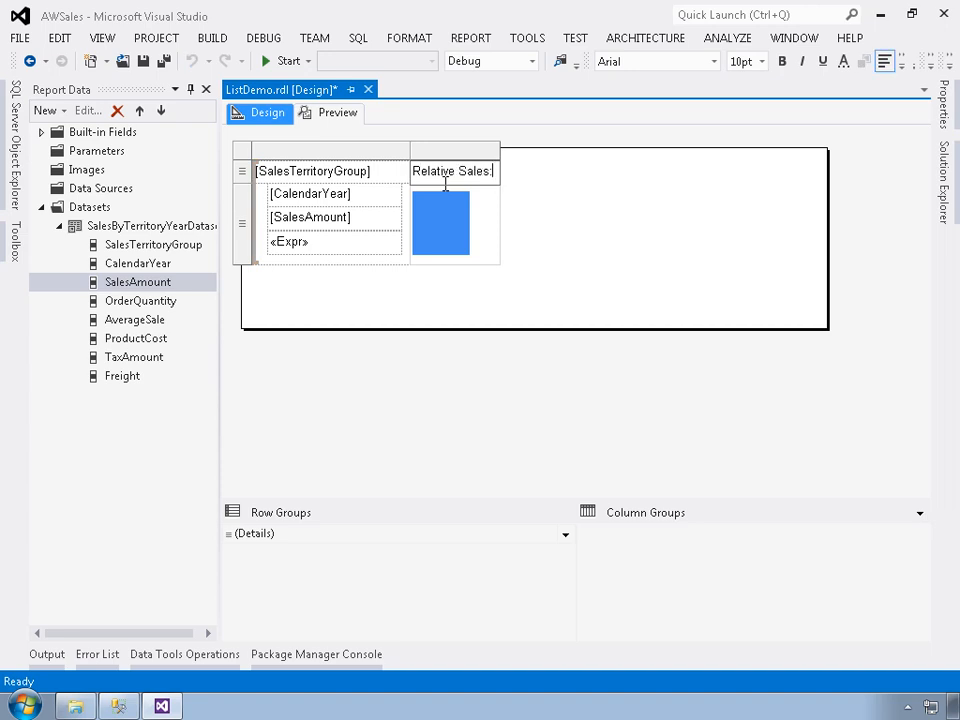
type(":")
Insert a row outside the group above the SalesTerritoryGroup row and merge its two cells.
right_click(378, 176)
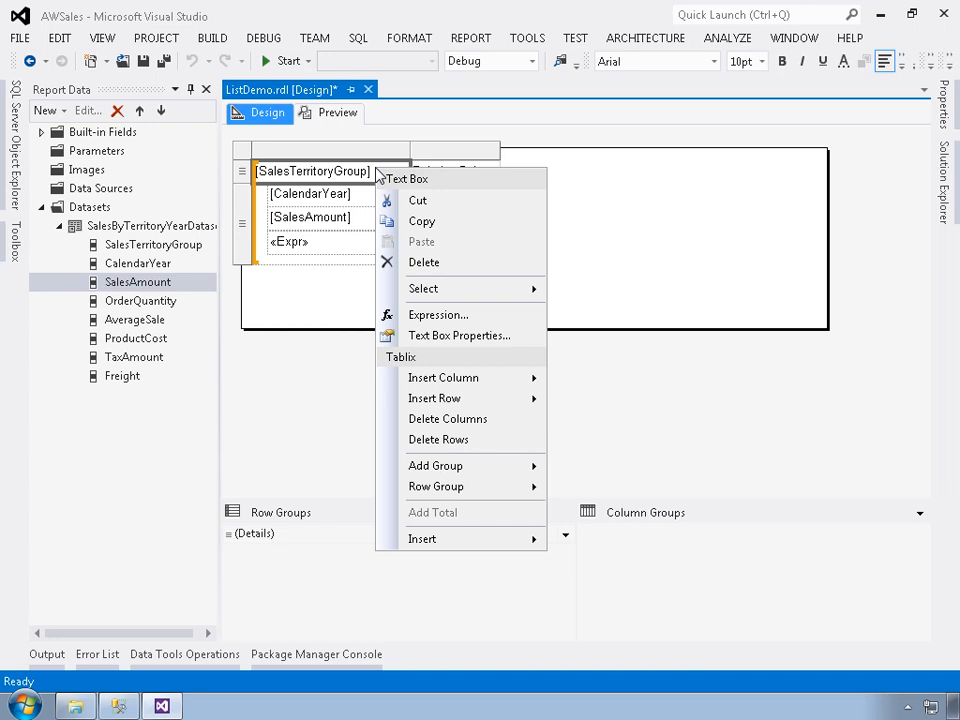
mouse_move(493, 405)
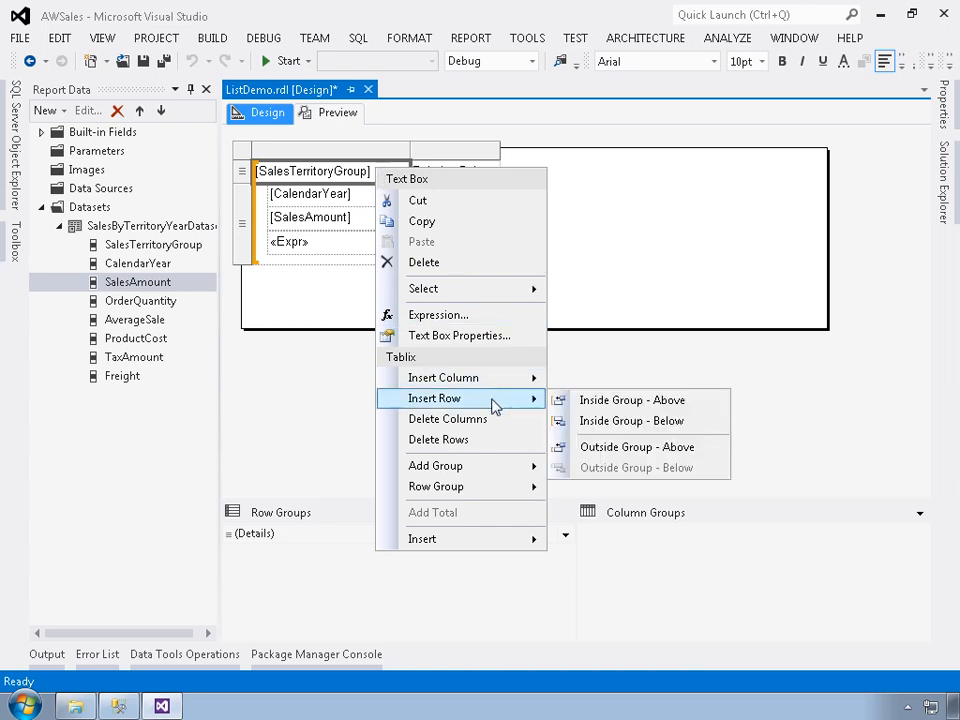
left_click(592, 456)
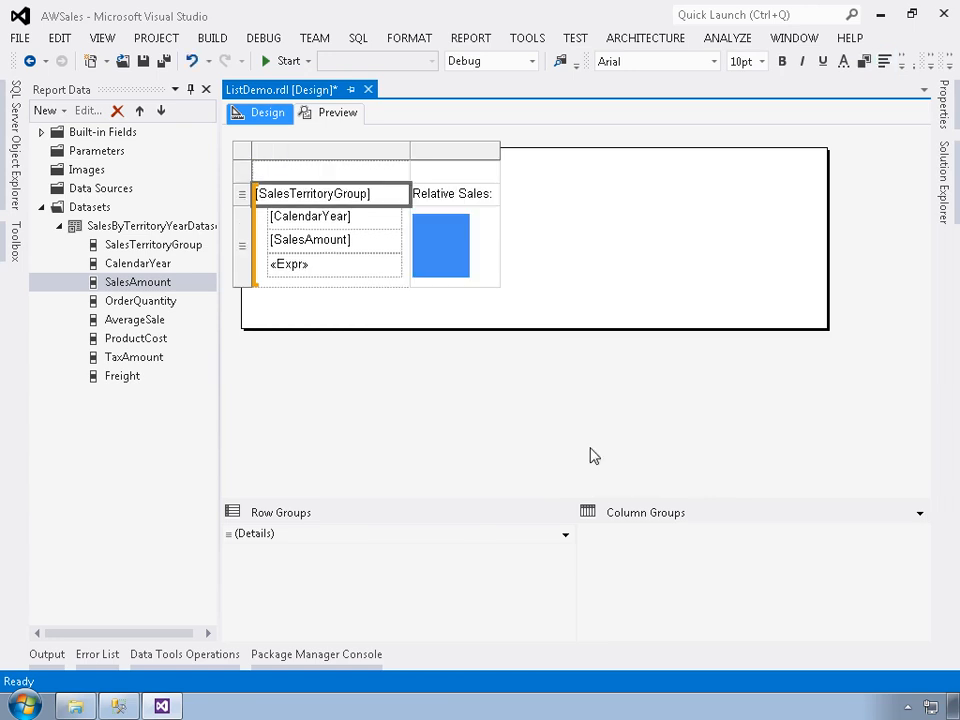
left_click(358, 174)
left_click_drag(412, 171, 435, 173)
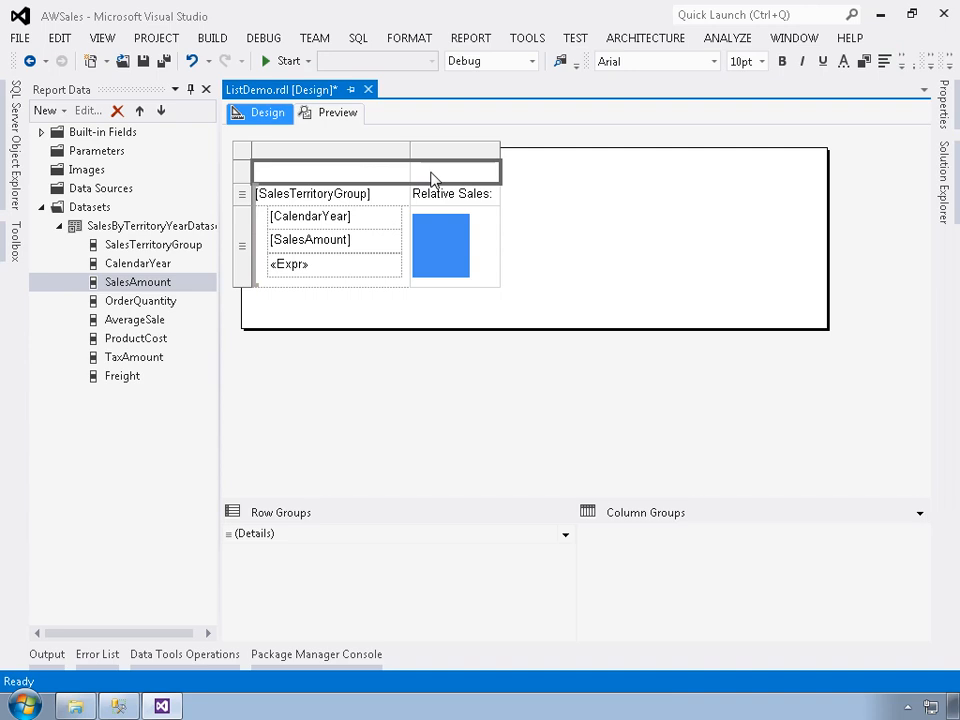
right_click(435, 178)
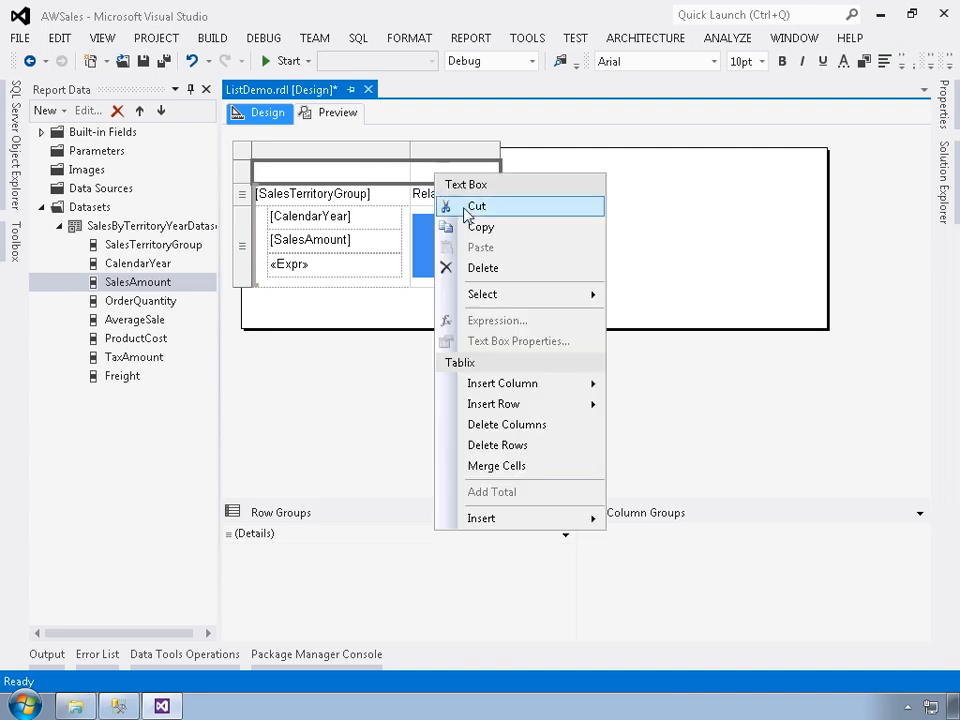
left_click(497, 466)
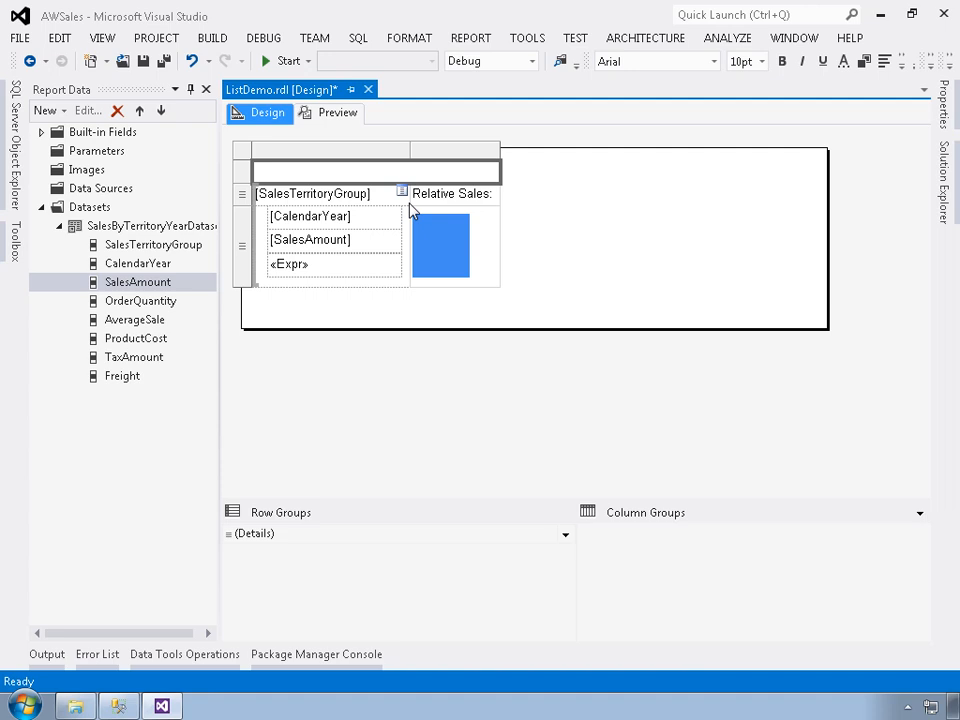
Enter the title "Sales By Territory and Year" in the merged top cell.
type("Sales By Territory an")
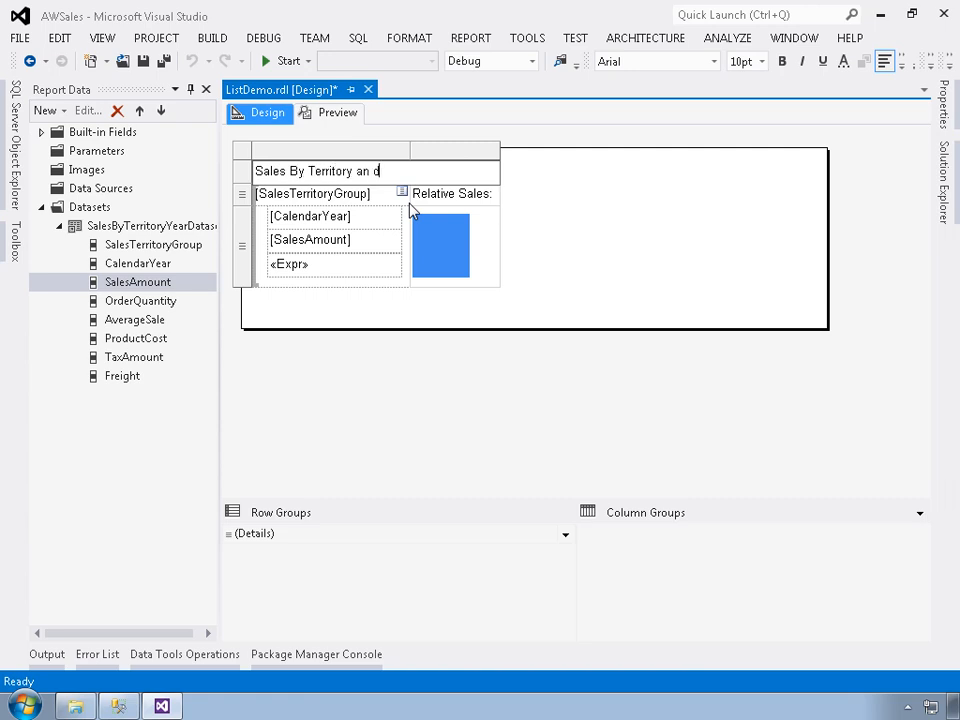
type("d Year")
left_click(700, 255)
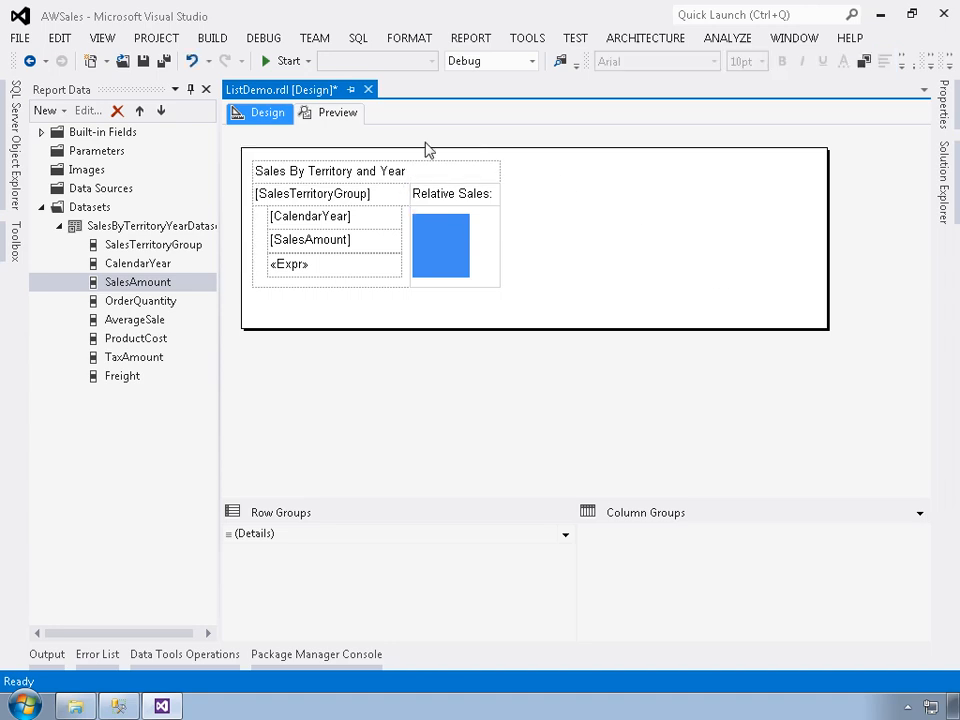
Format the "Sales By Territory and Year" title as bold, 12pt and centered.
left_click(479, 180)
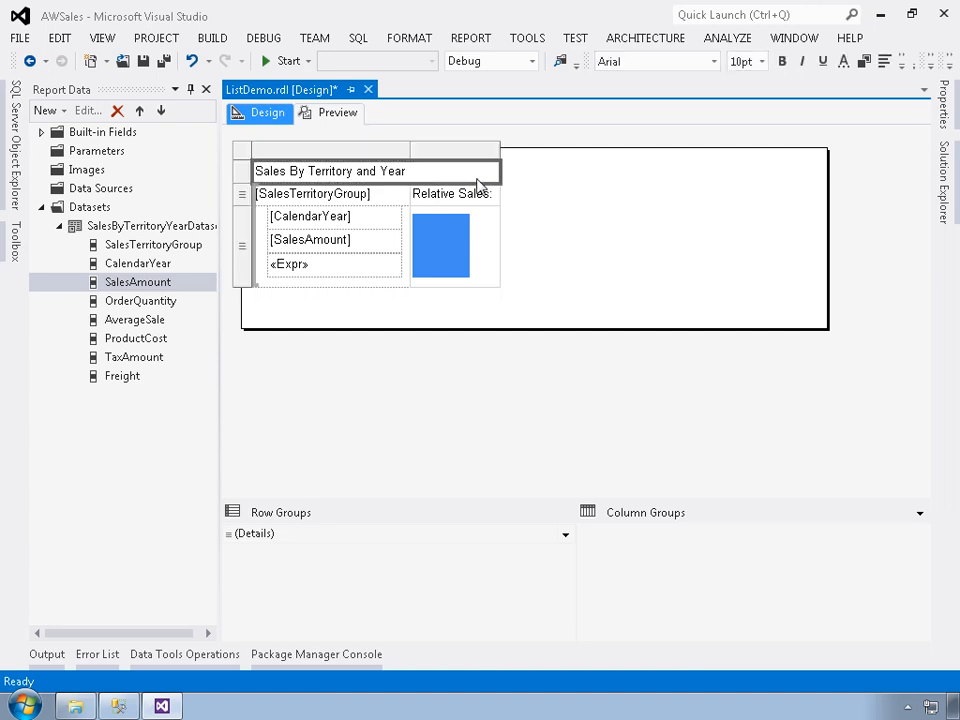
left_click(782, 62)
left_click(764, 64)
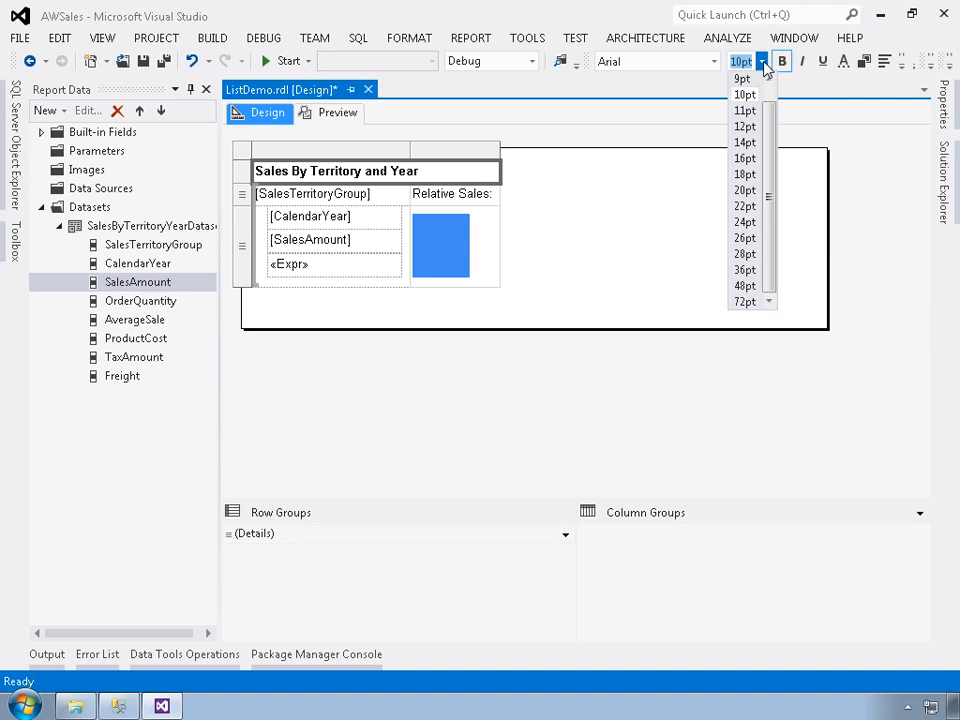
left_click(746, 127)
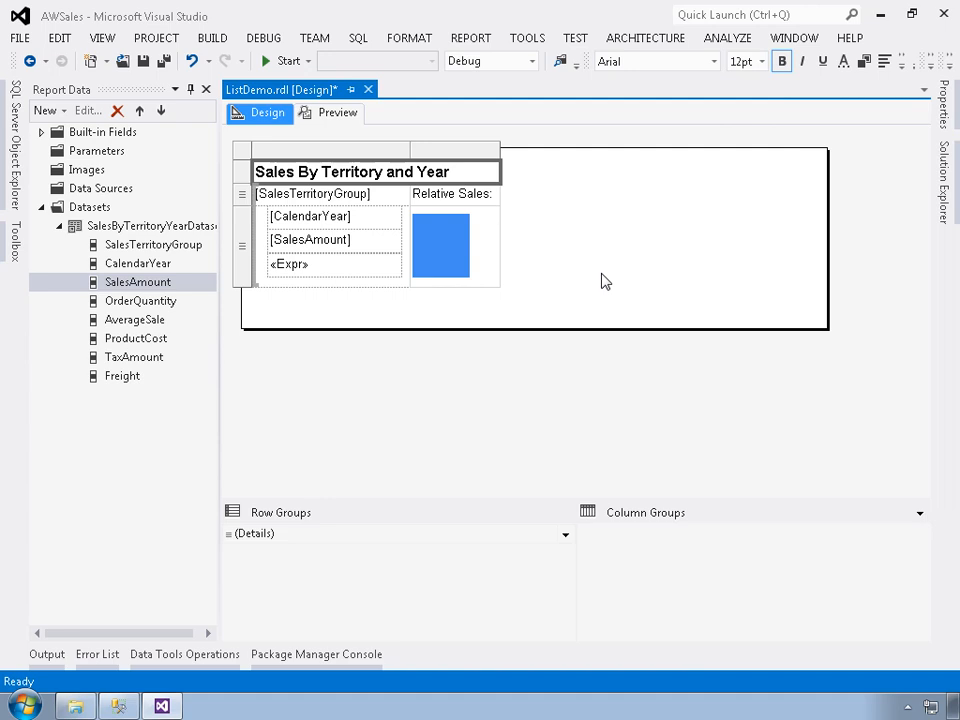
left_click(901, 63)
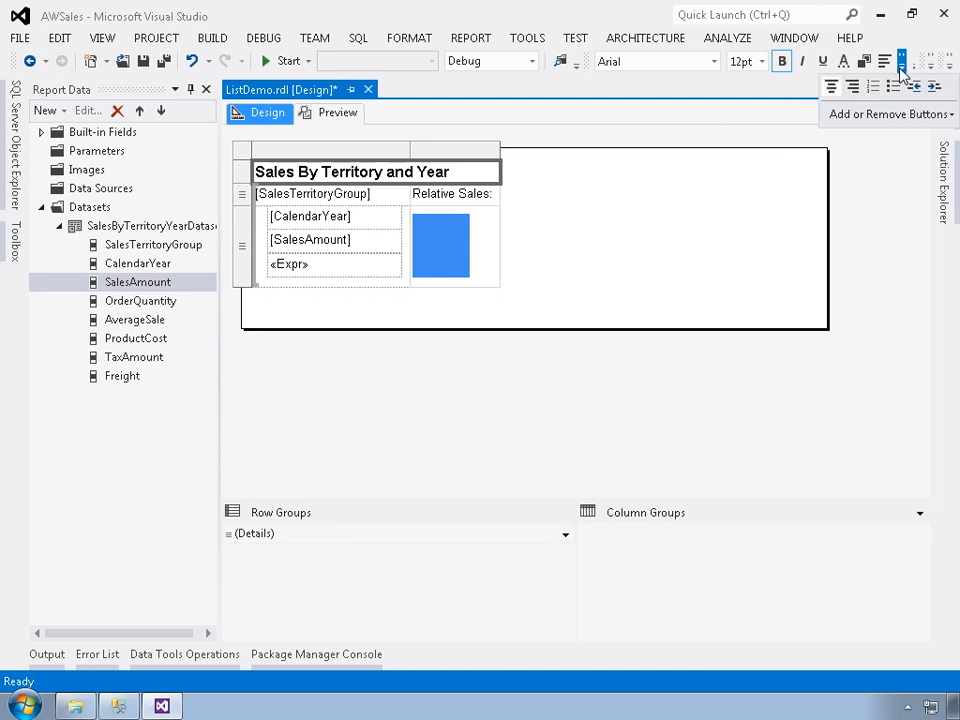
left_click(837, 94)
left_click(587, 266)
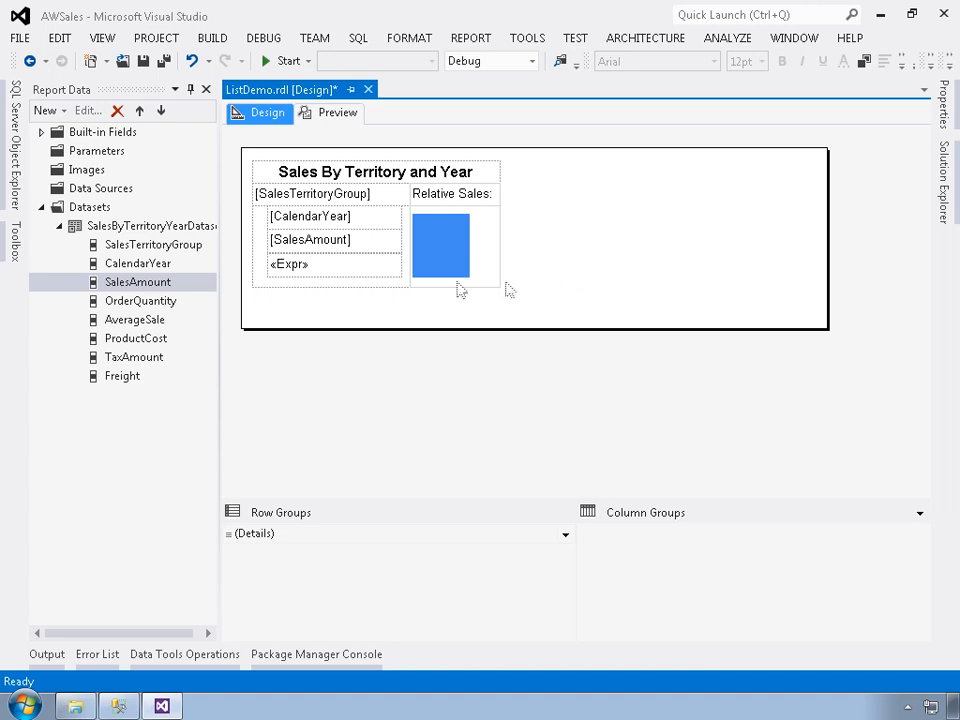
Insert five rows inside the group directly below the row that holds the data bar.
left_click(262, 271)
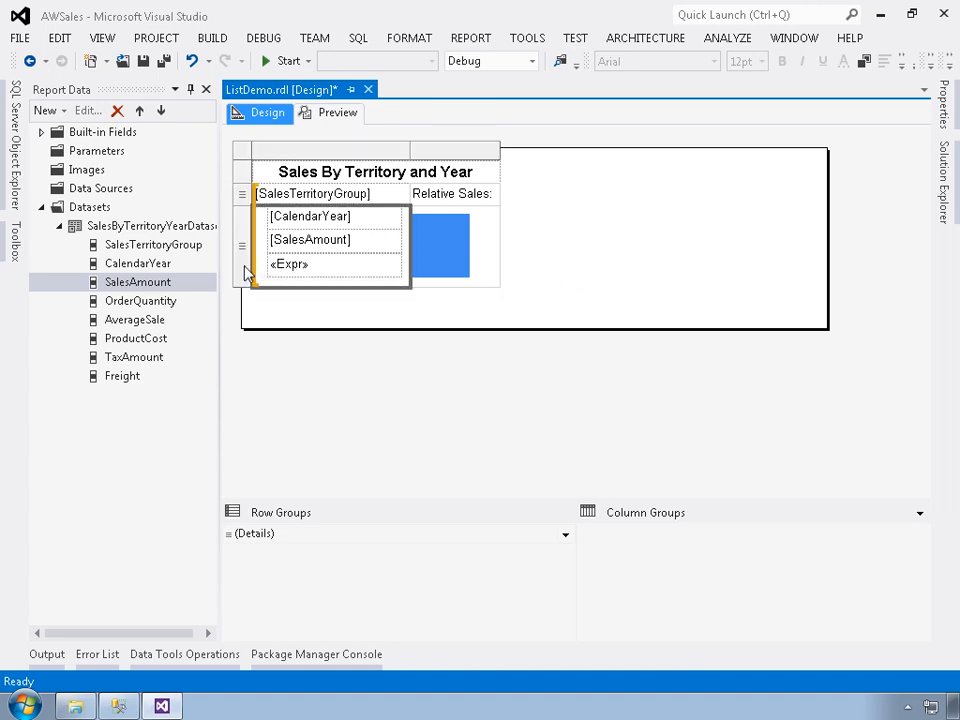
right_click(246, 276)
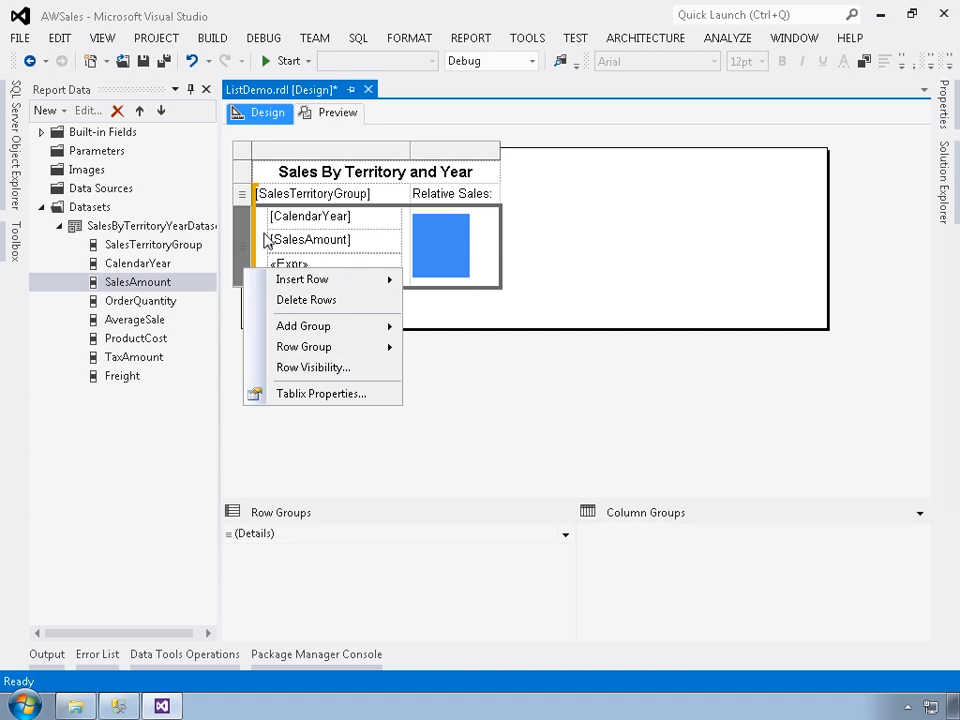
mouse_move(298, 280)
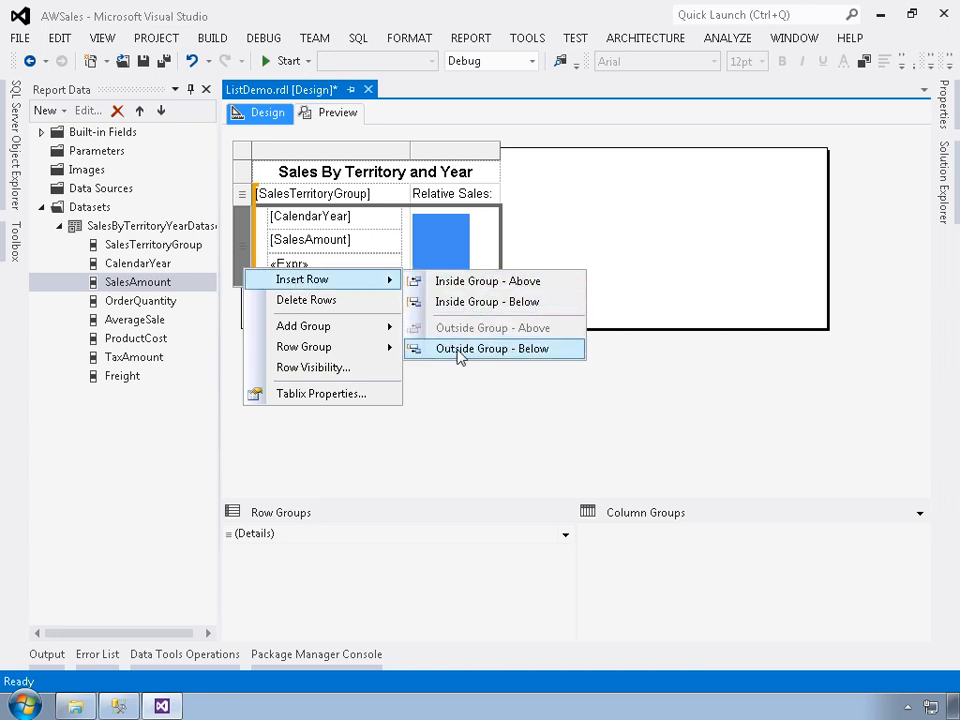
left_click(453, 306)
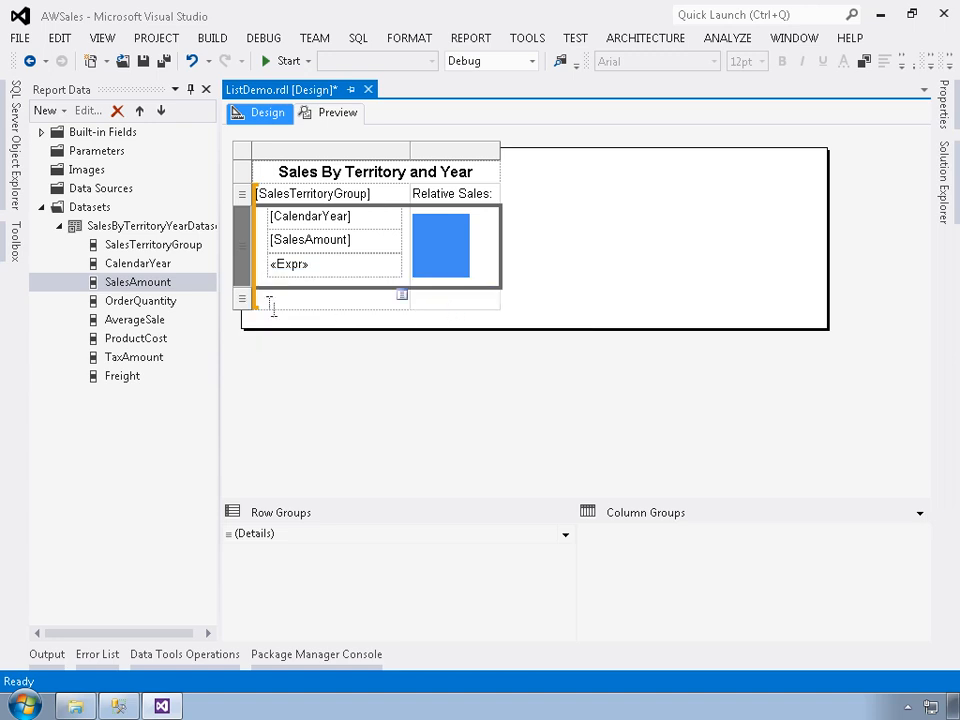
right_click(248, 282)
mouse_move(362, 290)
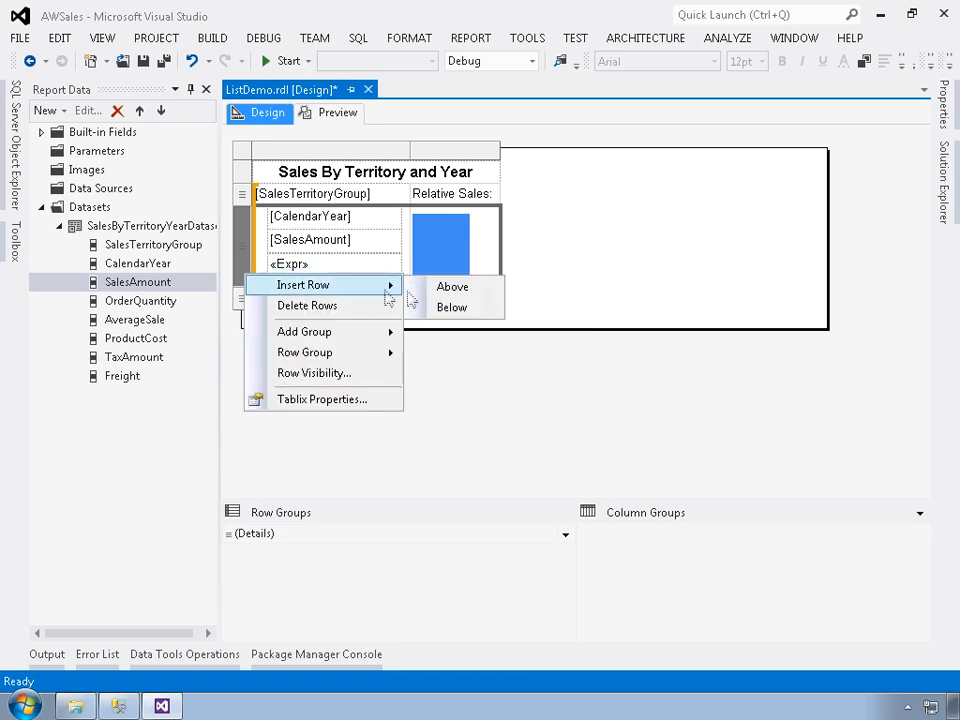
left_click(451, 308)
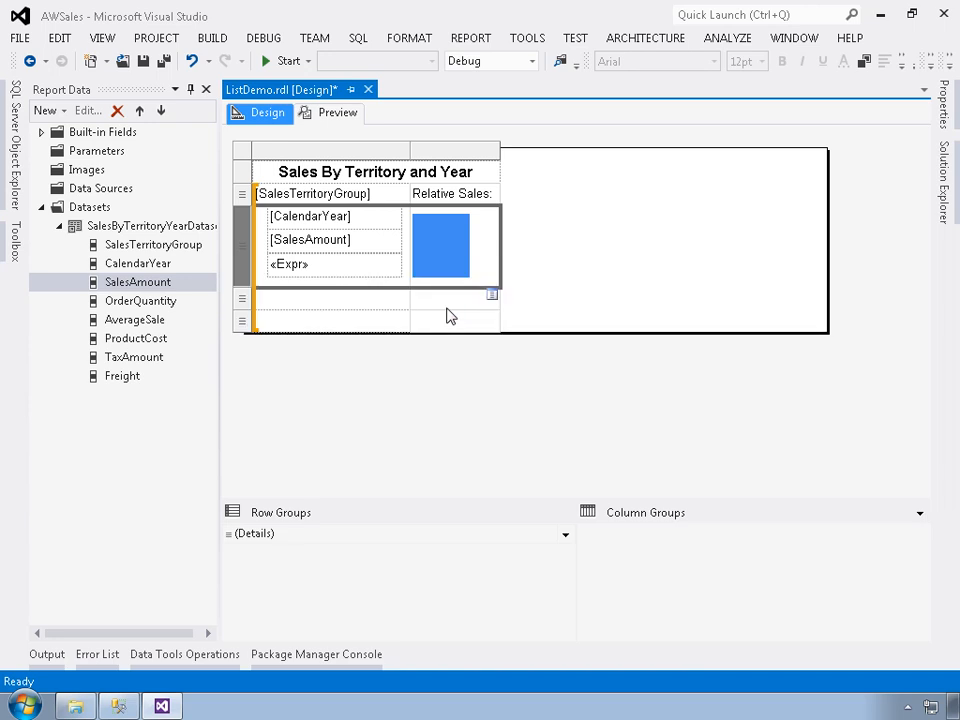
right_click(247, 269)
mouse_move(388, 294)
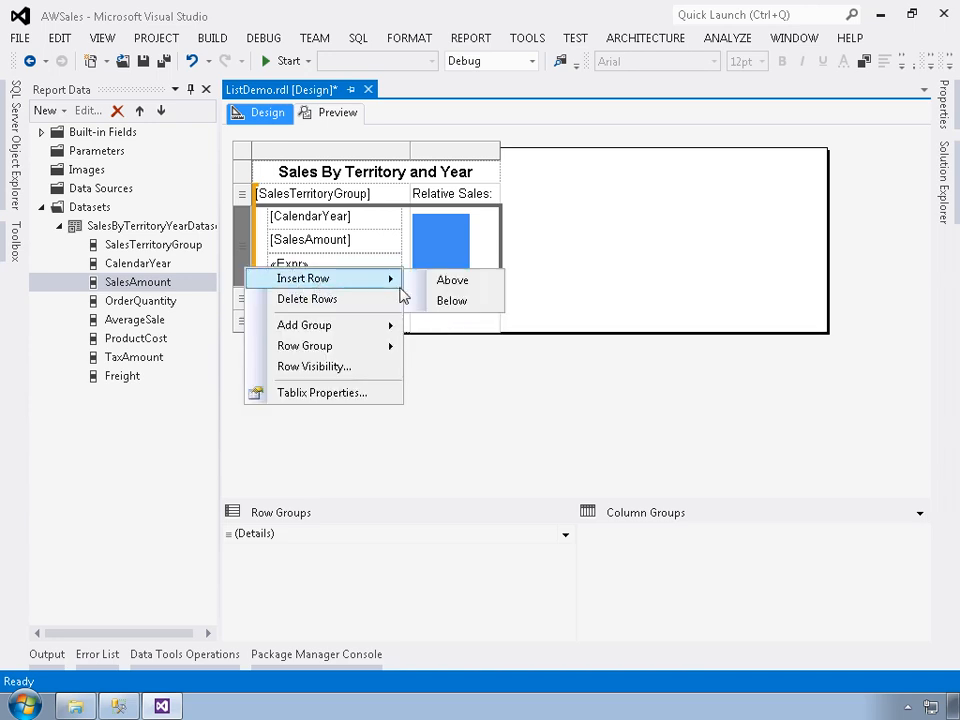
left_click(448, 304)
right_click(250, 252)
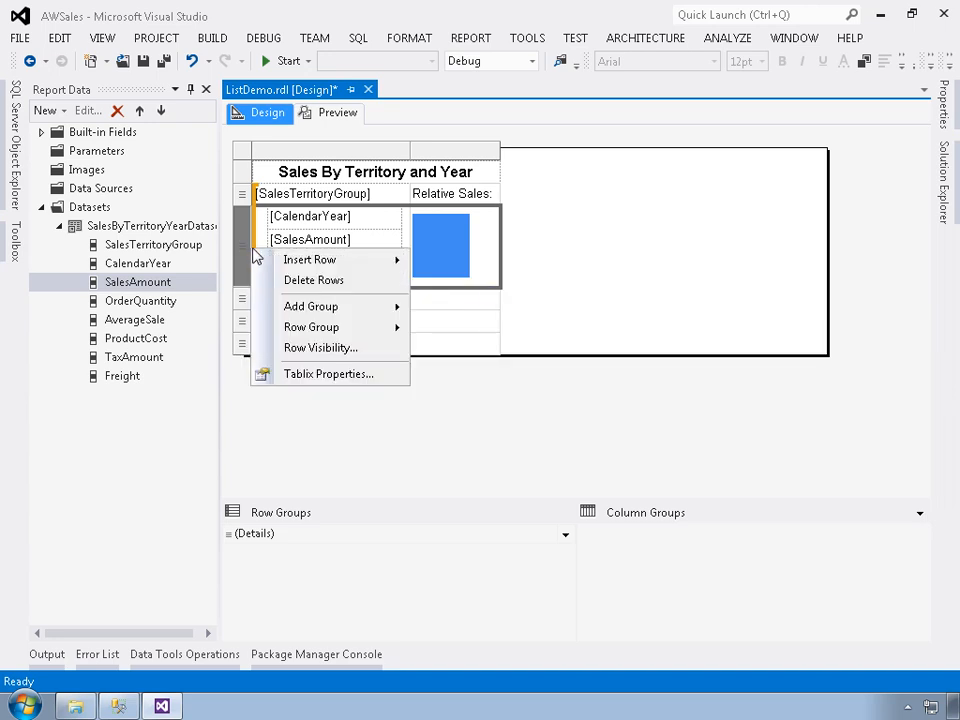
mouse_move(352, 267)
left_click(445, 284)
right_click(250, 253)
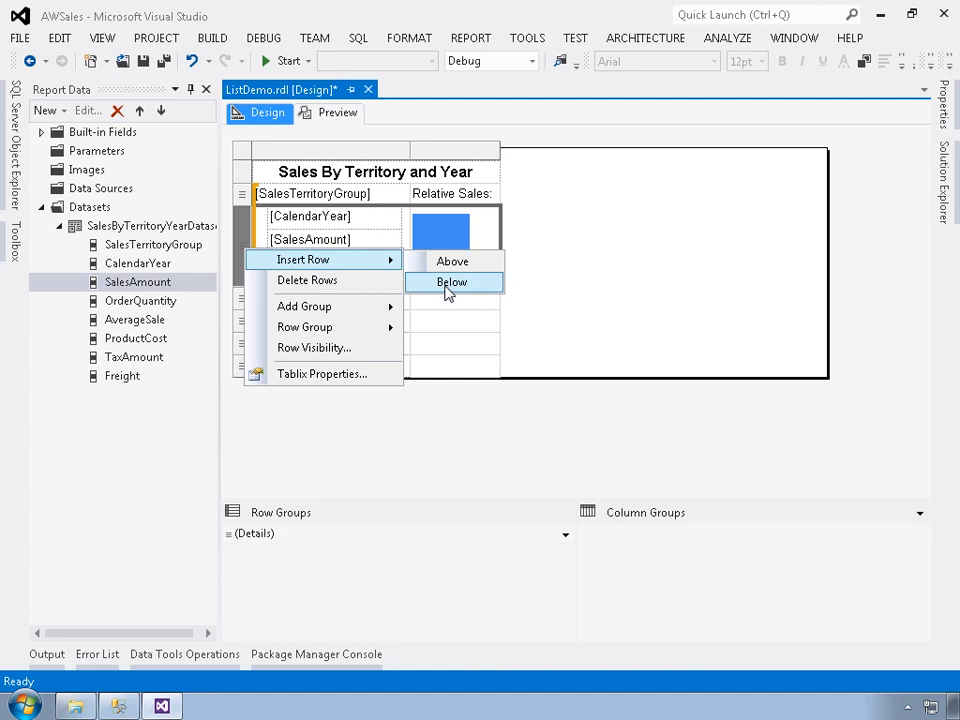
left_click(445, 284)
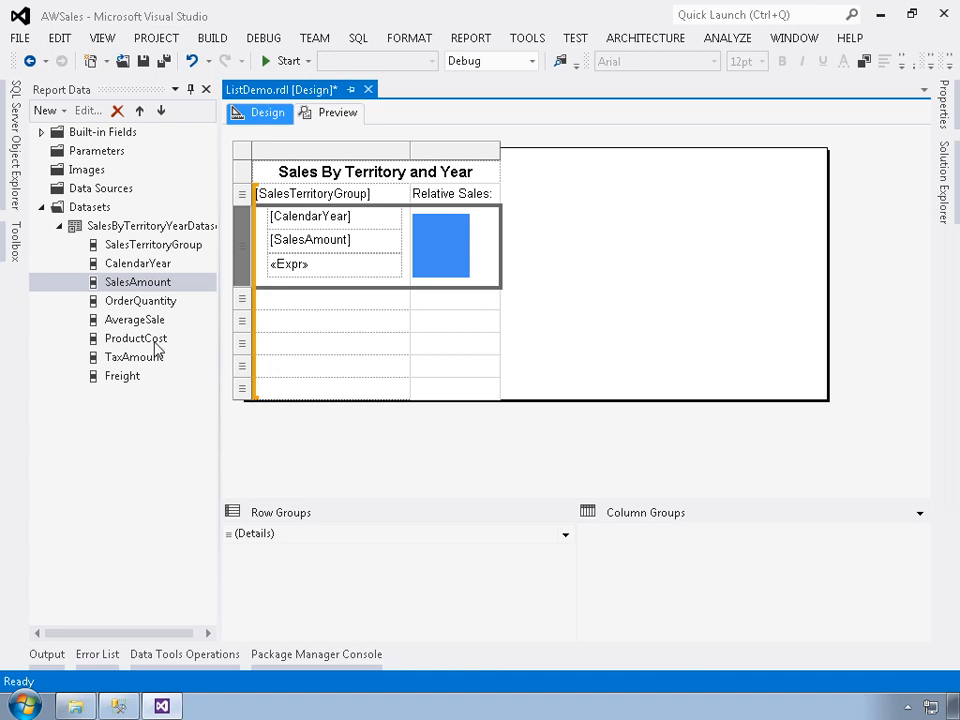
Fill the second-column cells of the first four new rows with the ProductCost, TaxAmount, Freight and AverageSale fields, in that order.
left_click_drag(135, 282, 433, 307)
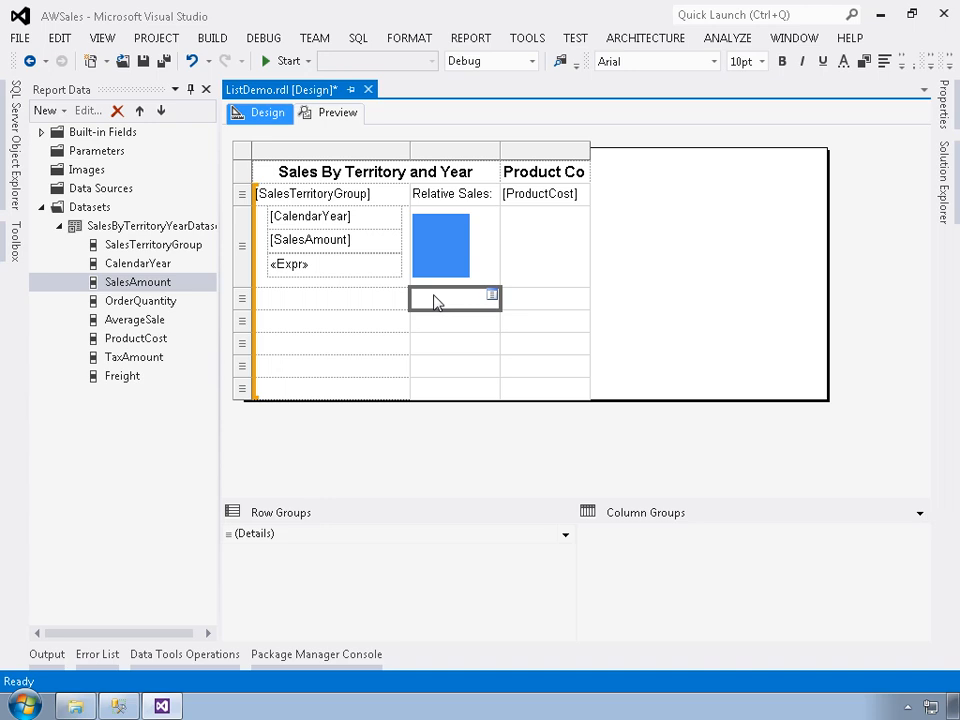
key("ctrl+z")
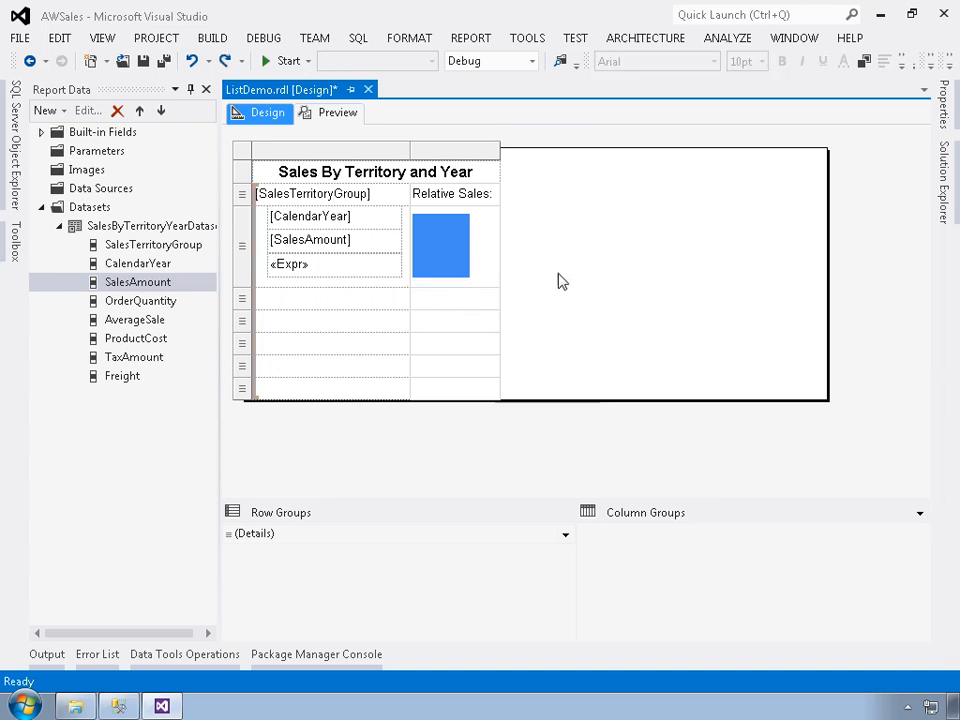
left_click(492, 296)
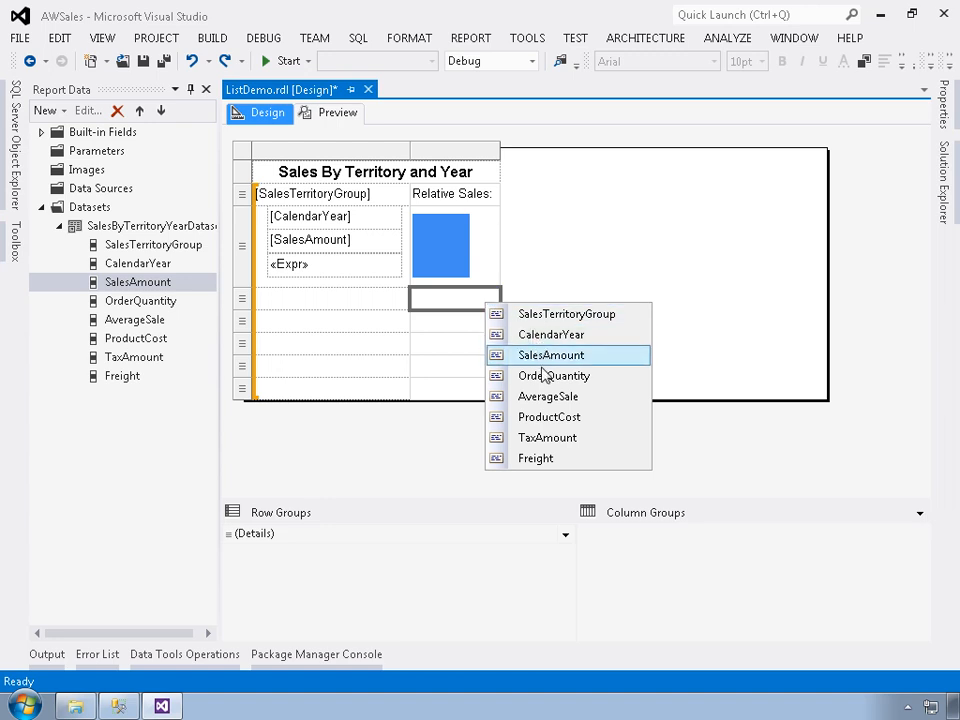
left_click(550, 417)
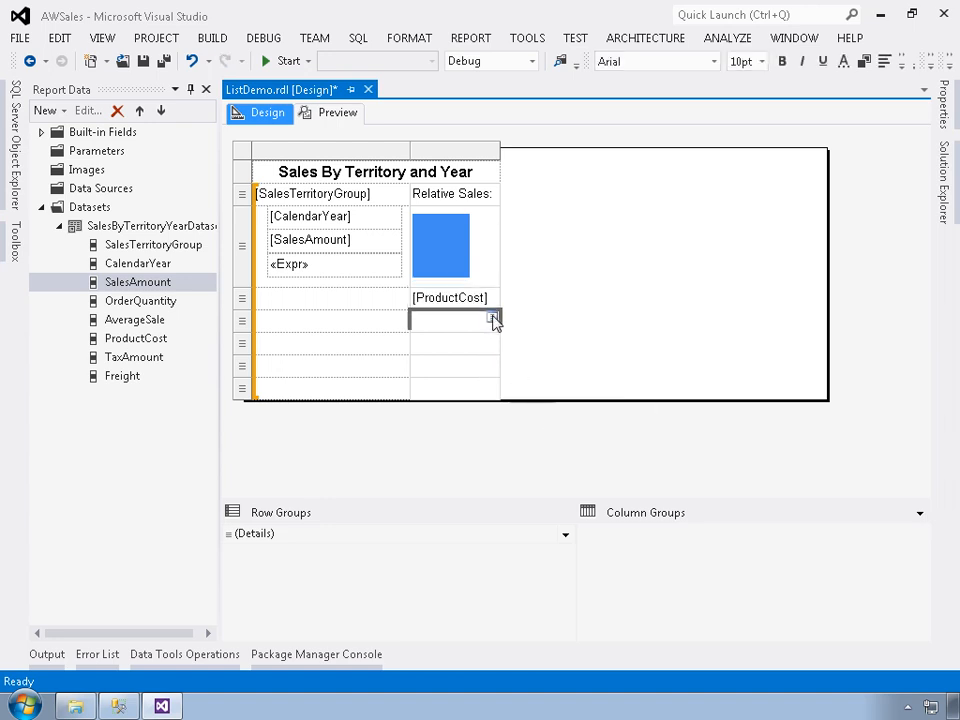
left_click(493, 320)
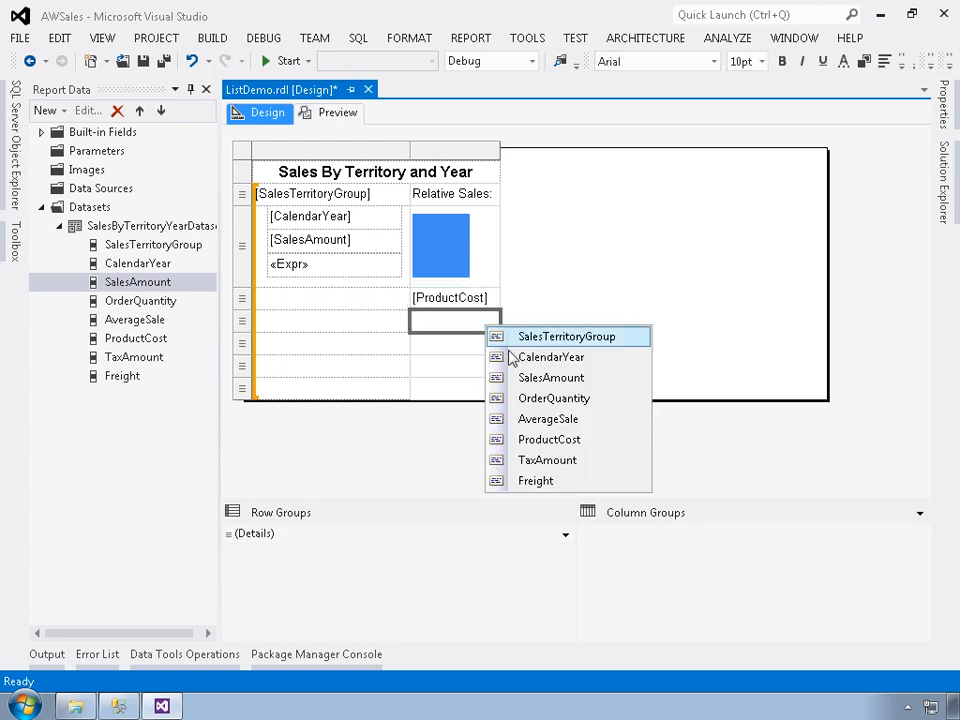
left_click(545, 460)
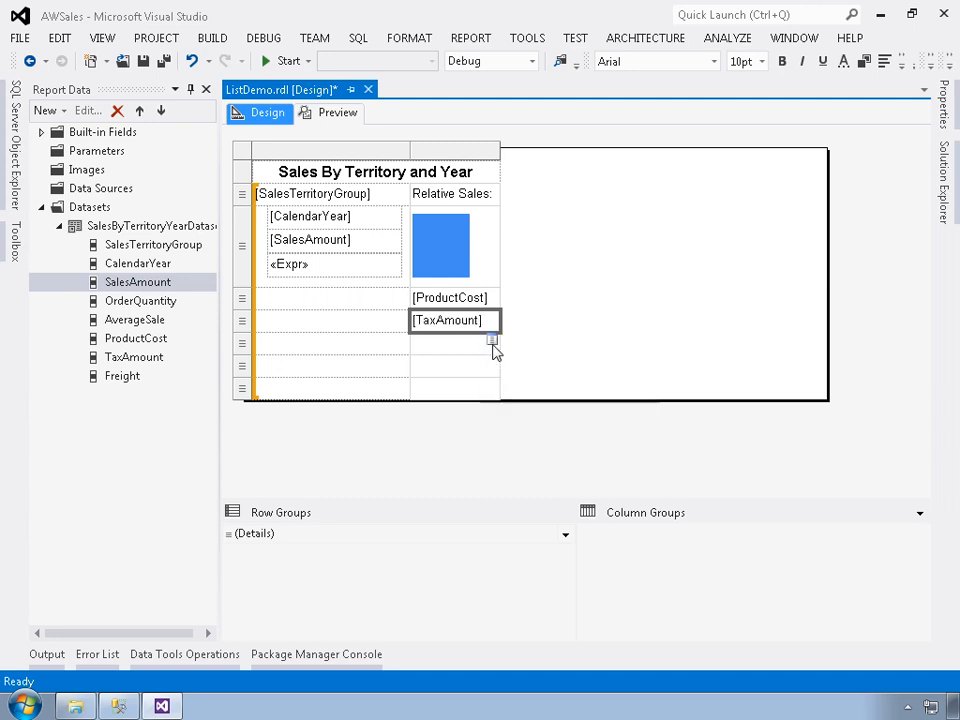
left_click(493, 343)
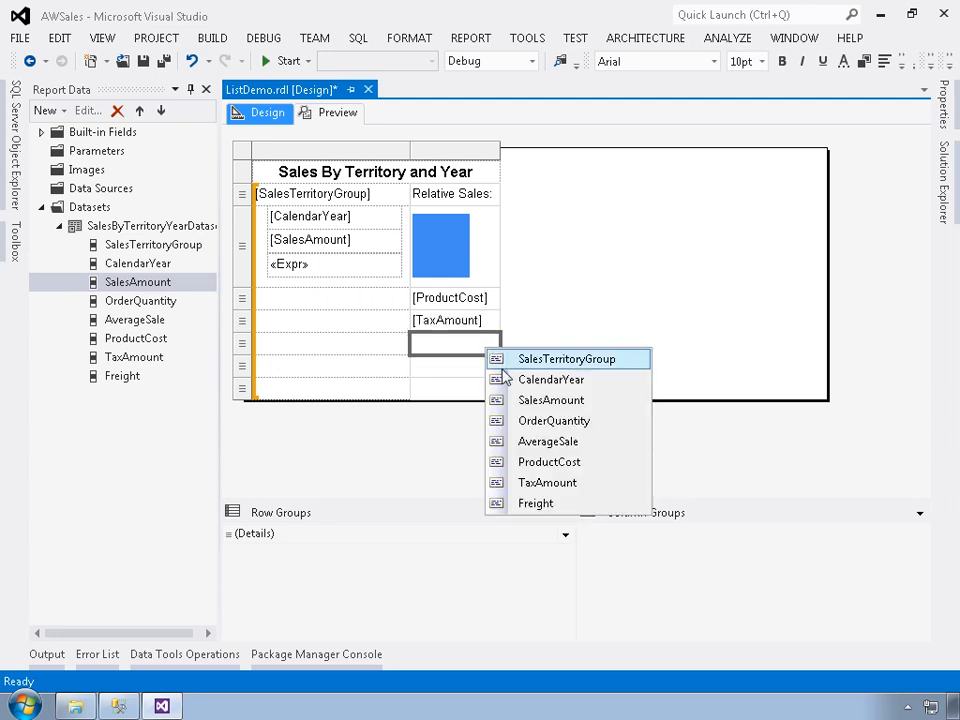
left_click(540, 504)
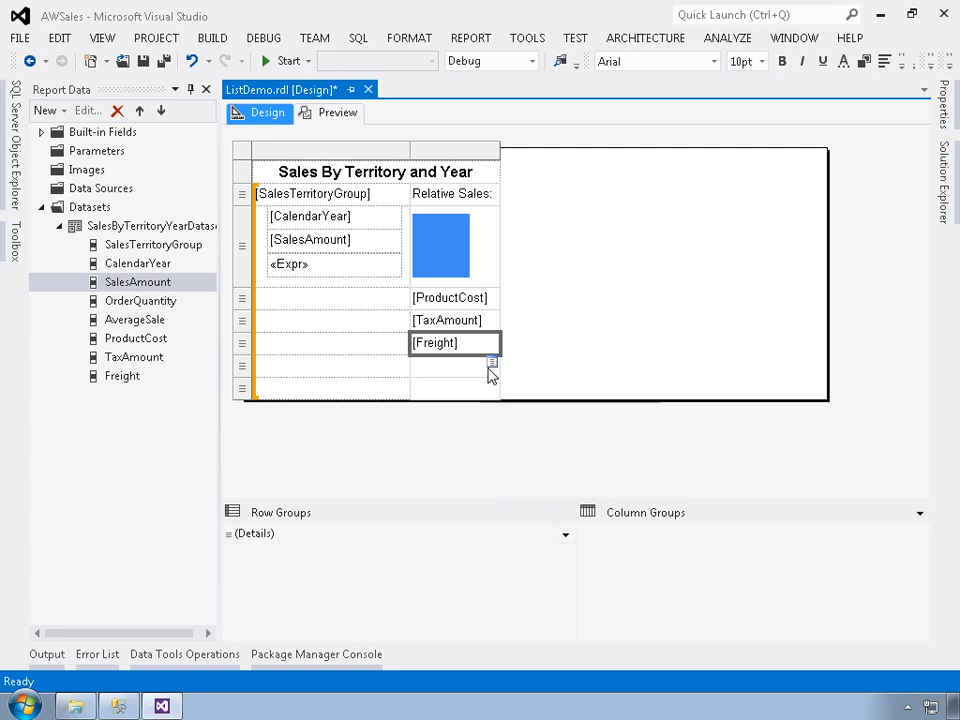
left_click(493, 365)
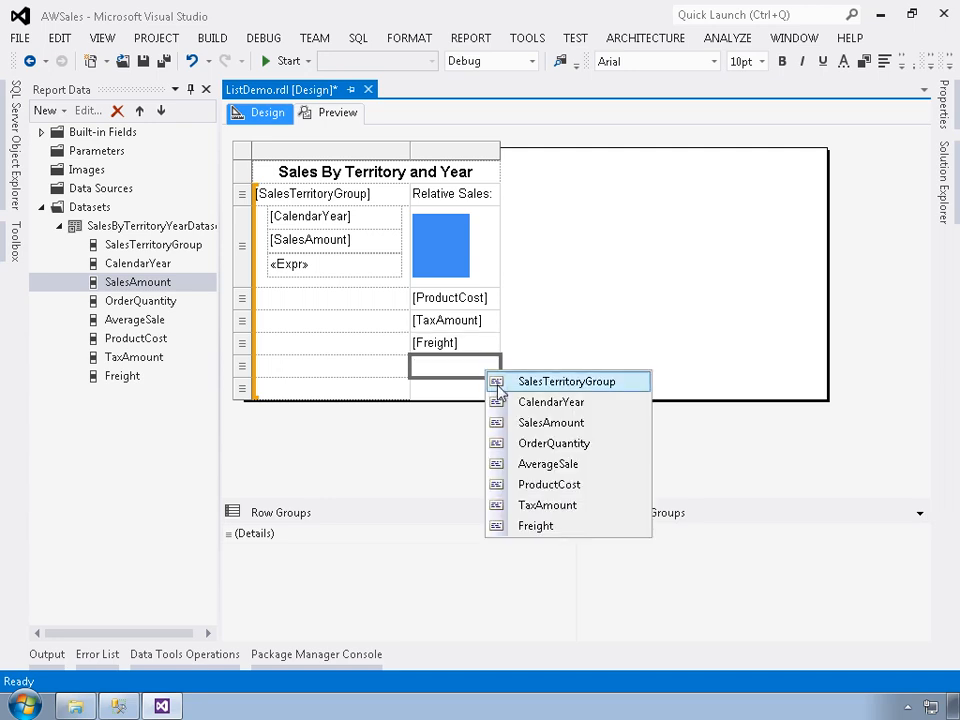
left_click(546, 465)
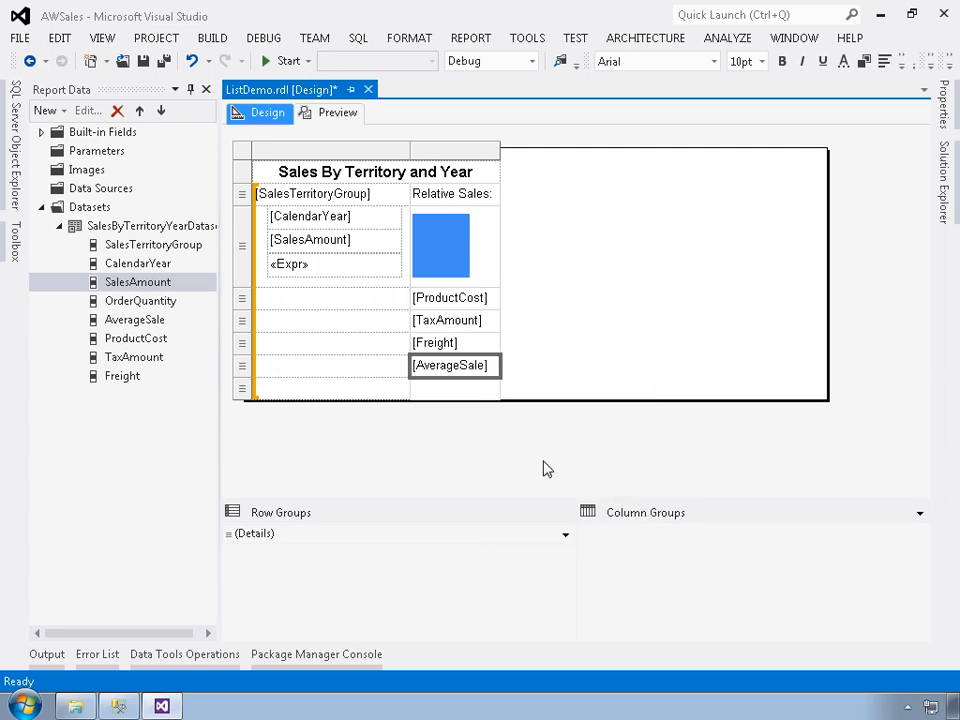
Enter the labels "Product Cost:", "Tax Amount:", "Freight:" and "Average Sale:" in the cells beside their matching fields.
left_click(353, 301)
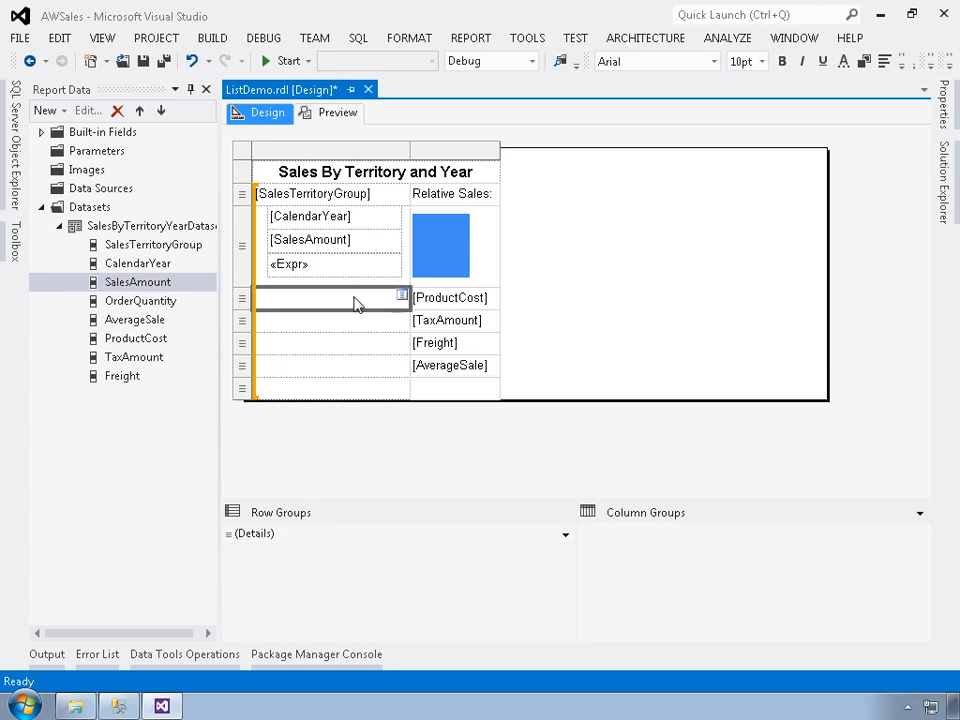
type("Pro")
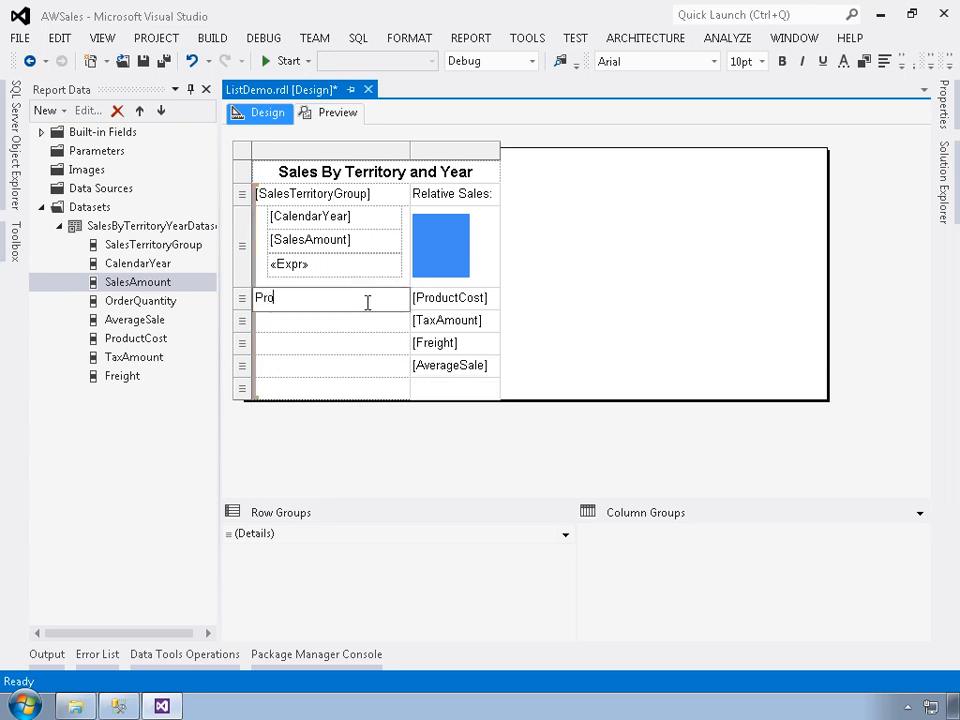
type("duct Cost:")
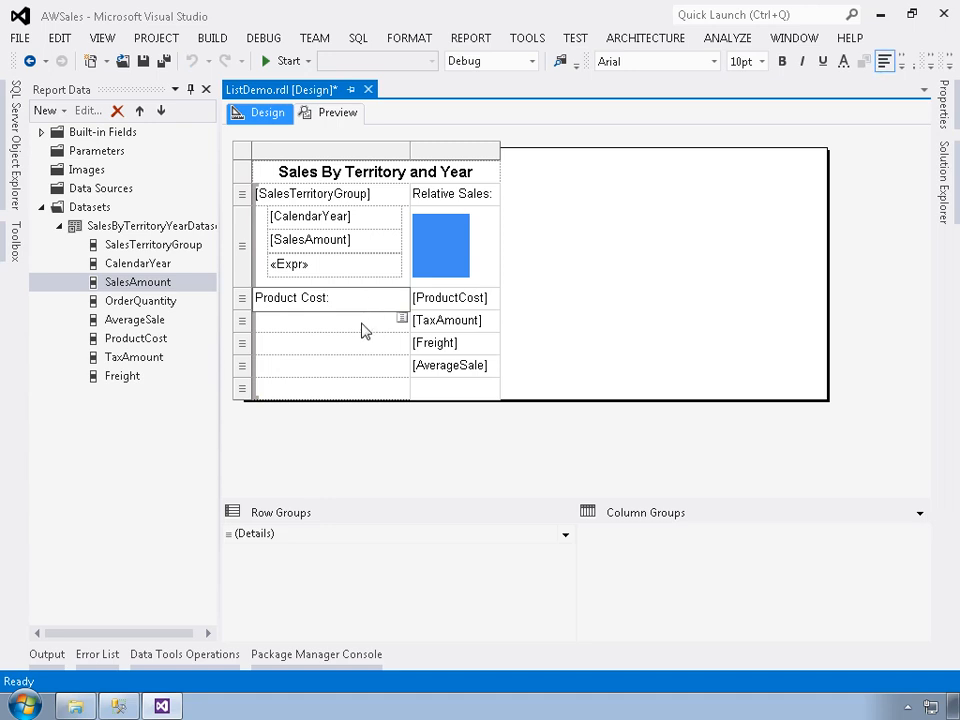
left_click(364, 322)
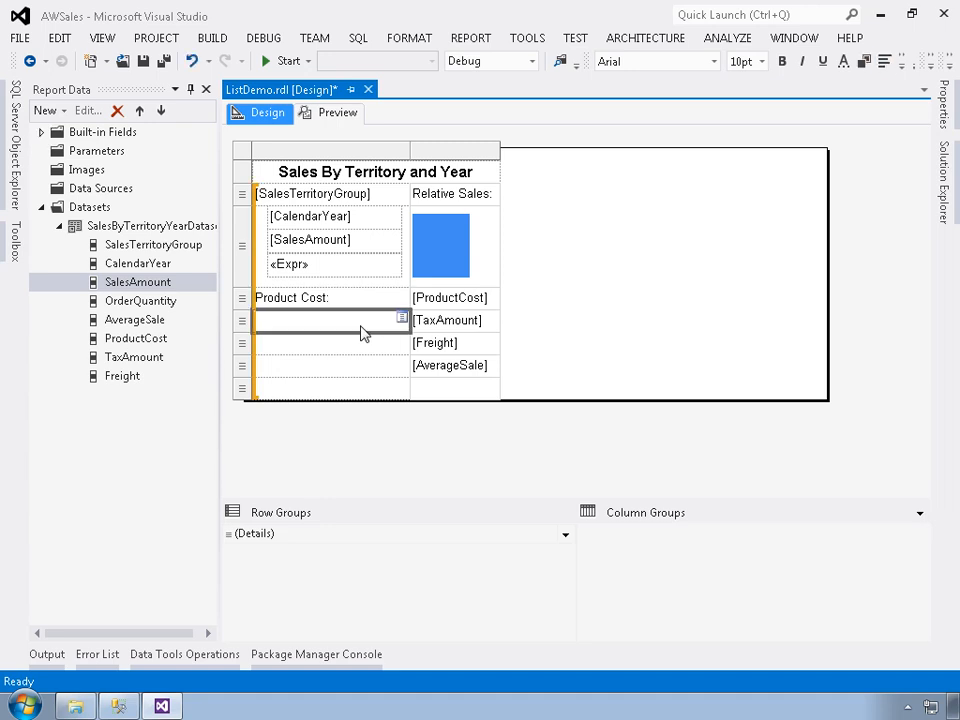
type("Tax Amount:")
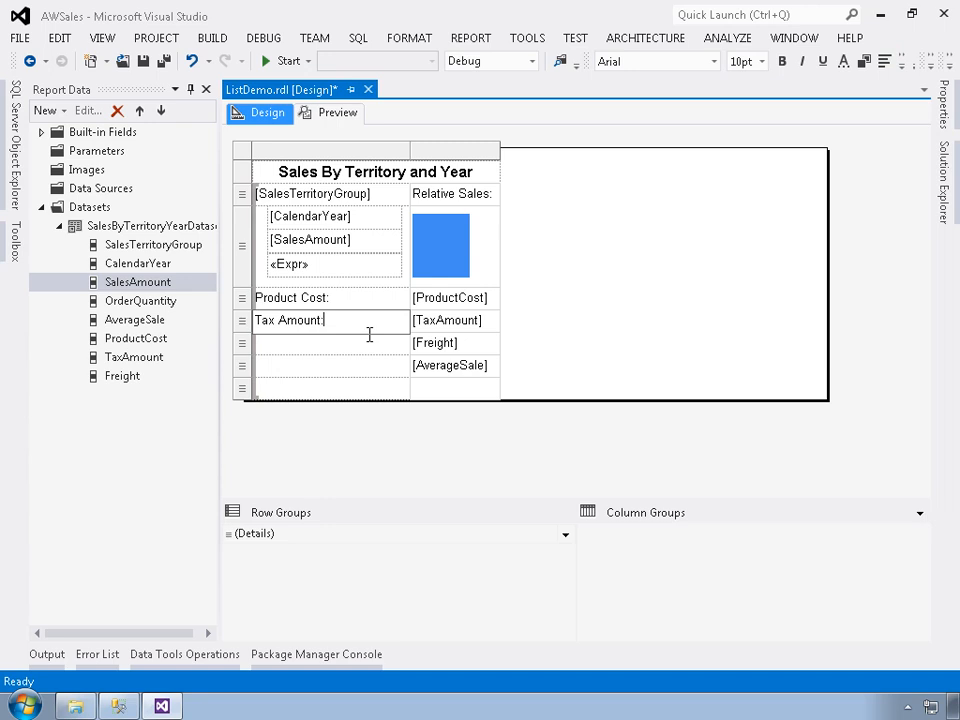
left_click(332, 345)
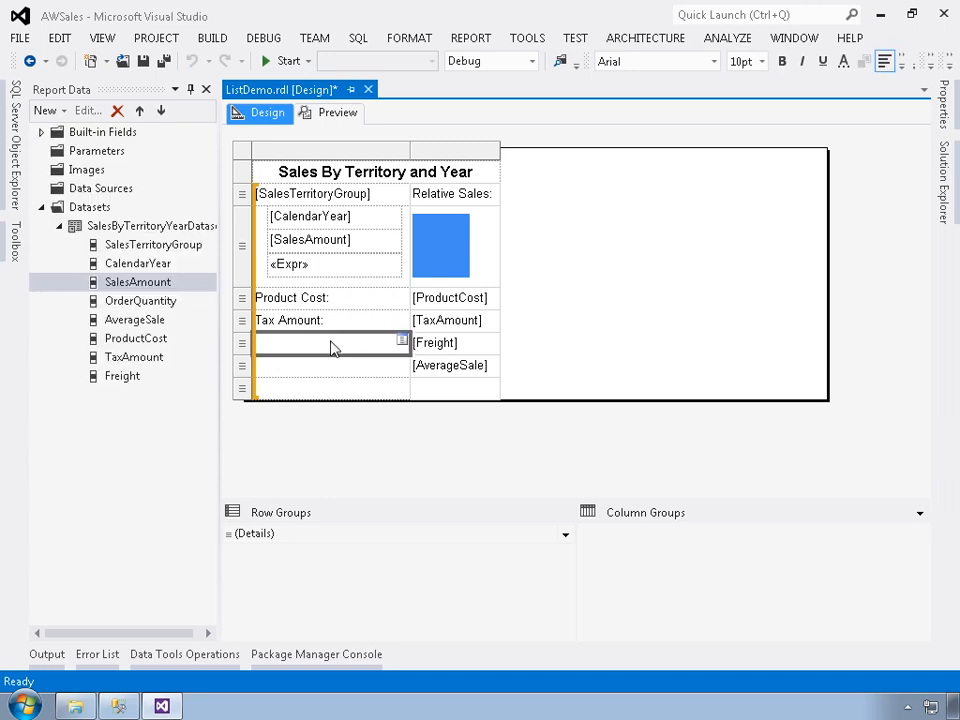
type("Freight:")
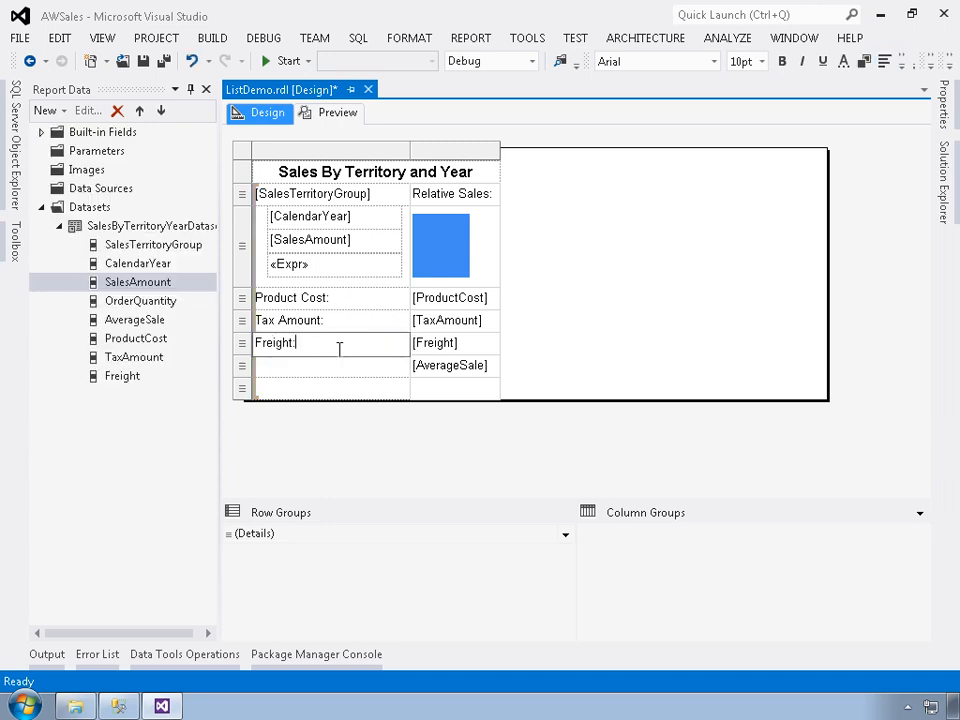
left_click(330, 371)
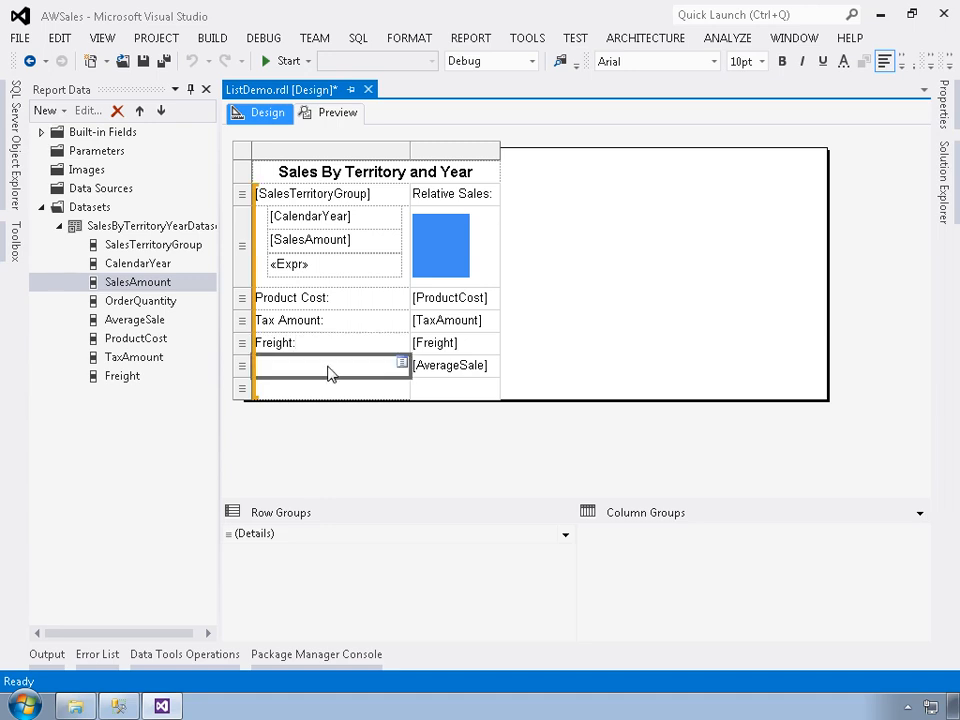
type("Averag")
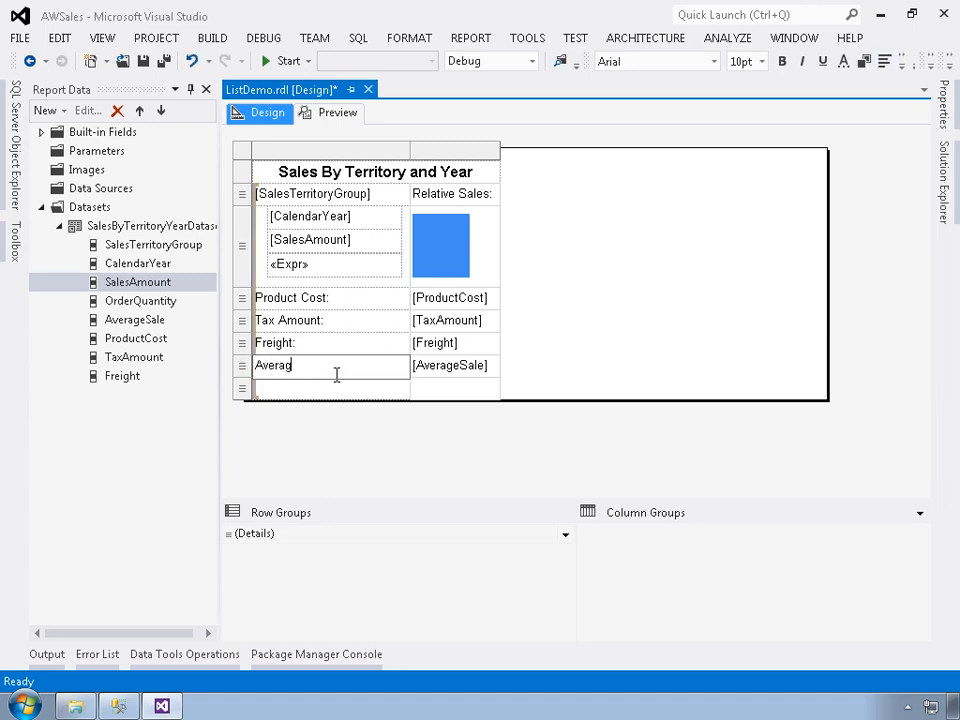
type("e Sale")
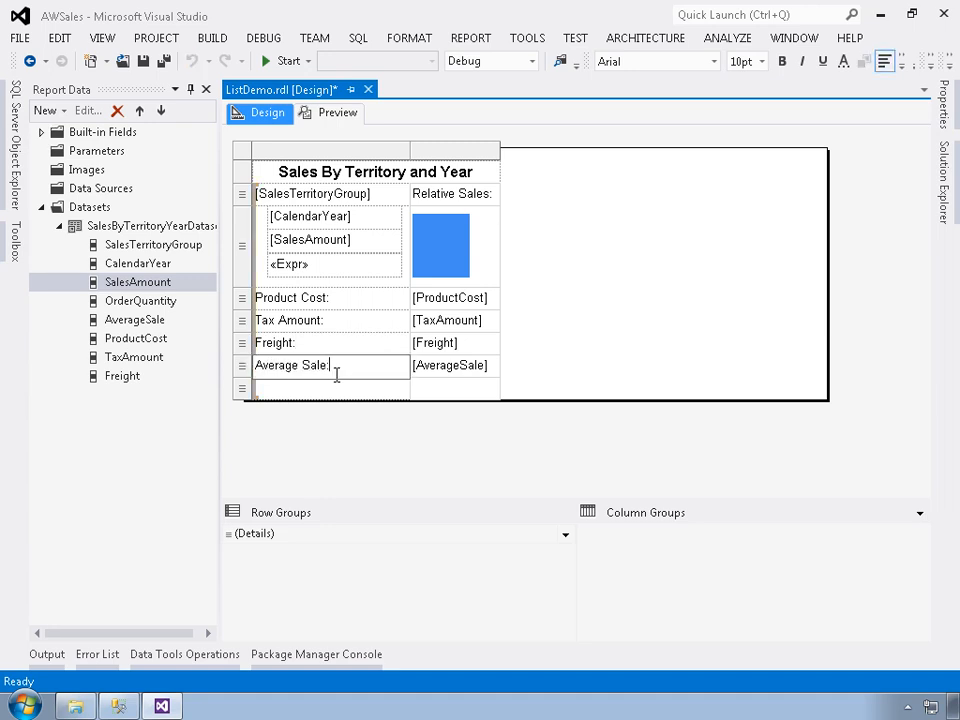
type(":")
Right-align the four label cells from "Product Cost:" through "Average Sale:".
left_click(328, 315, "shift")
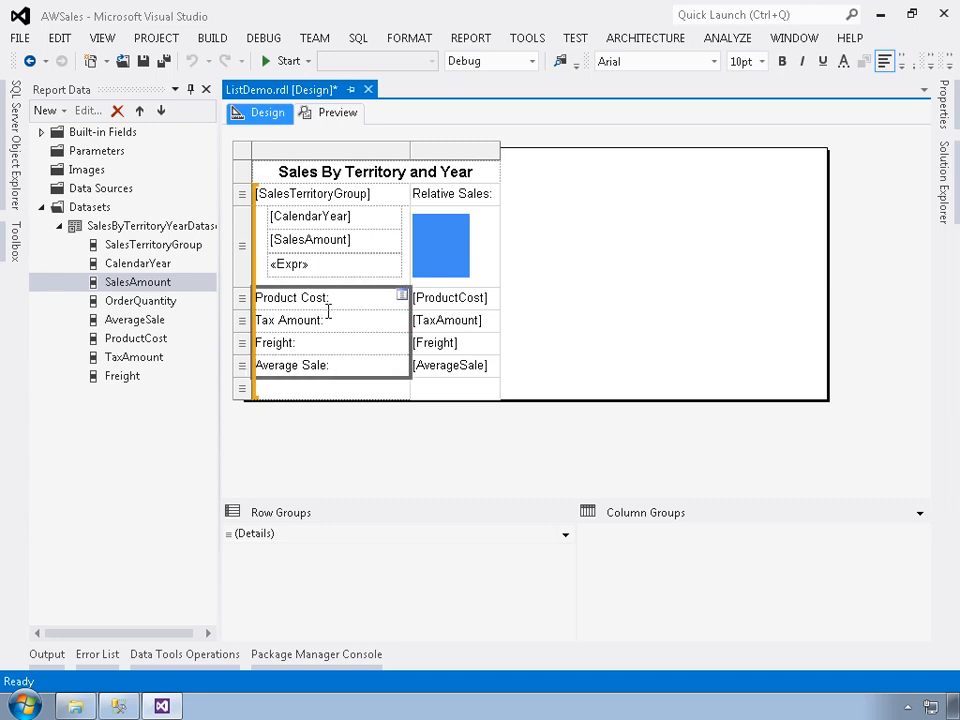
left_click(902, 62)
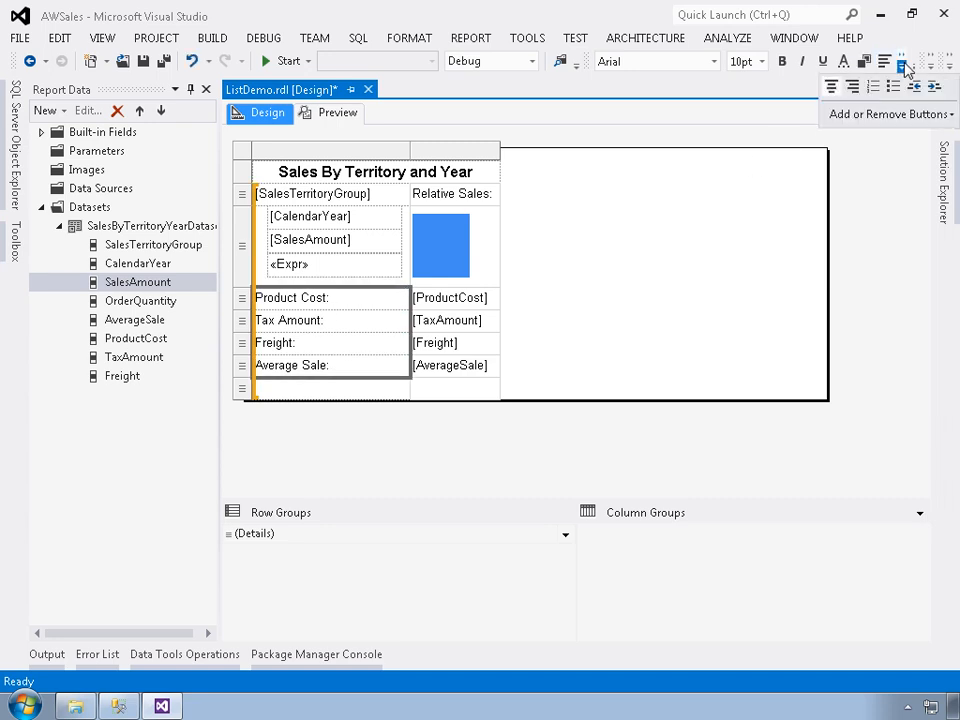
left_click(852, 87)
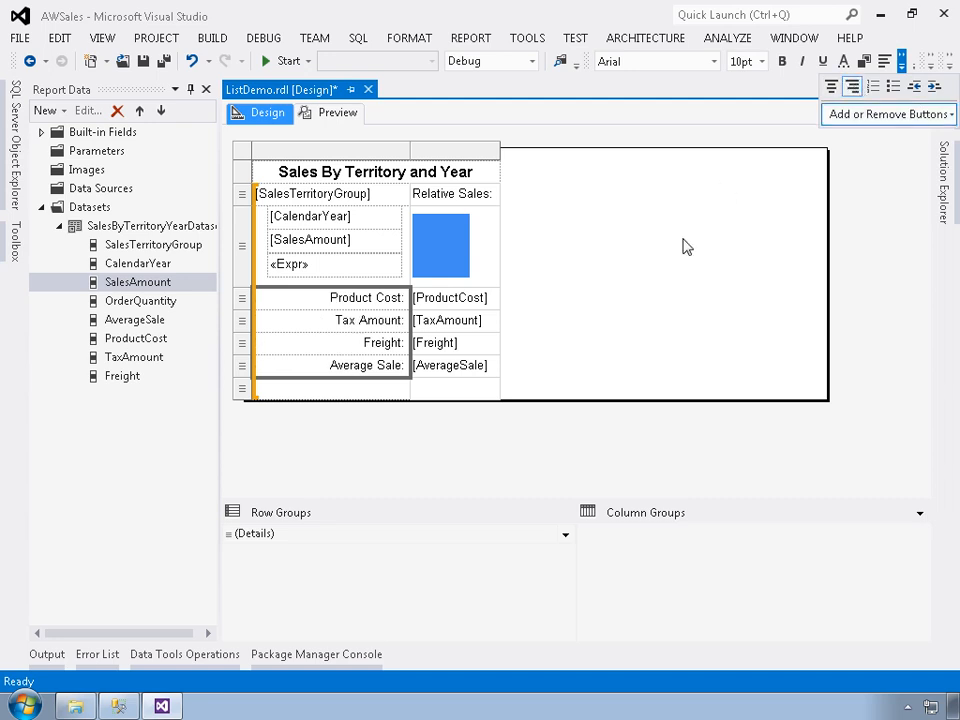
left_click(241, 299)
left_click(242, 367)
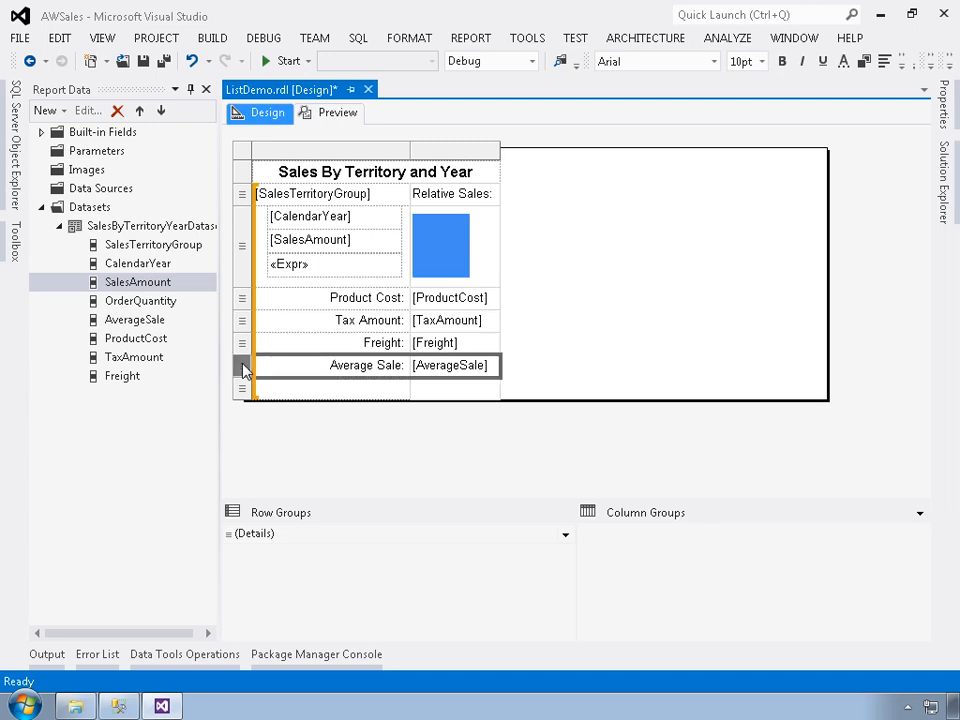
left_click(242, 304)
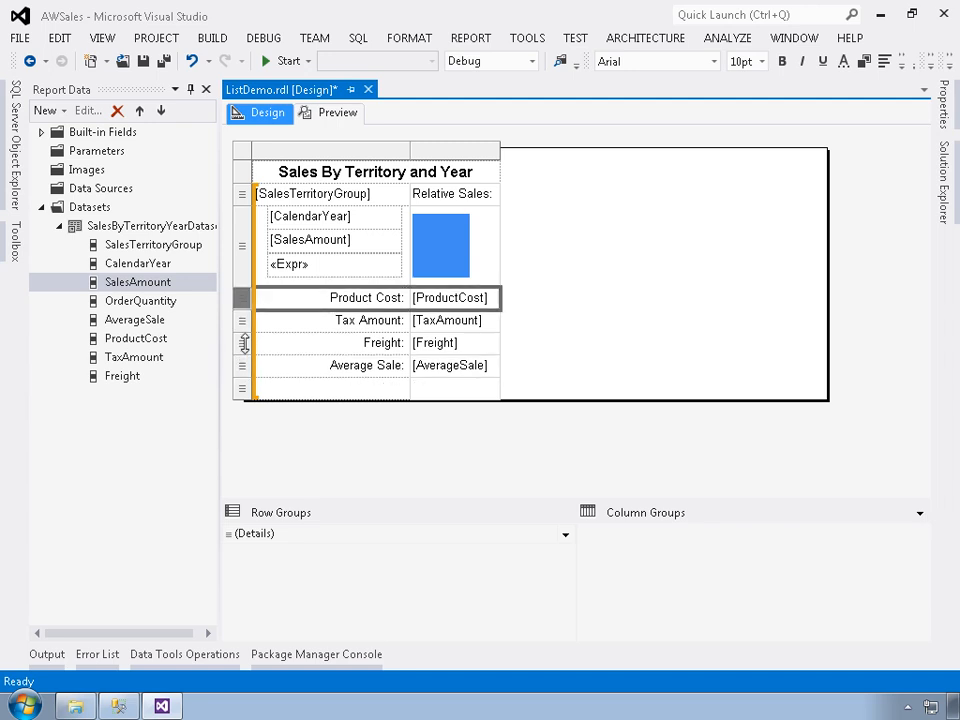
left_click(242, 326, "ctrl")
left_click(244, 346)
left_click(244, 370, "ctrl")
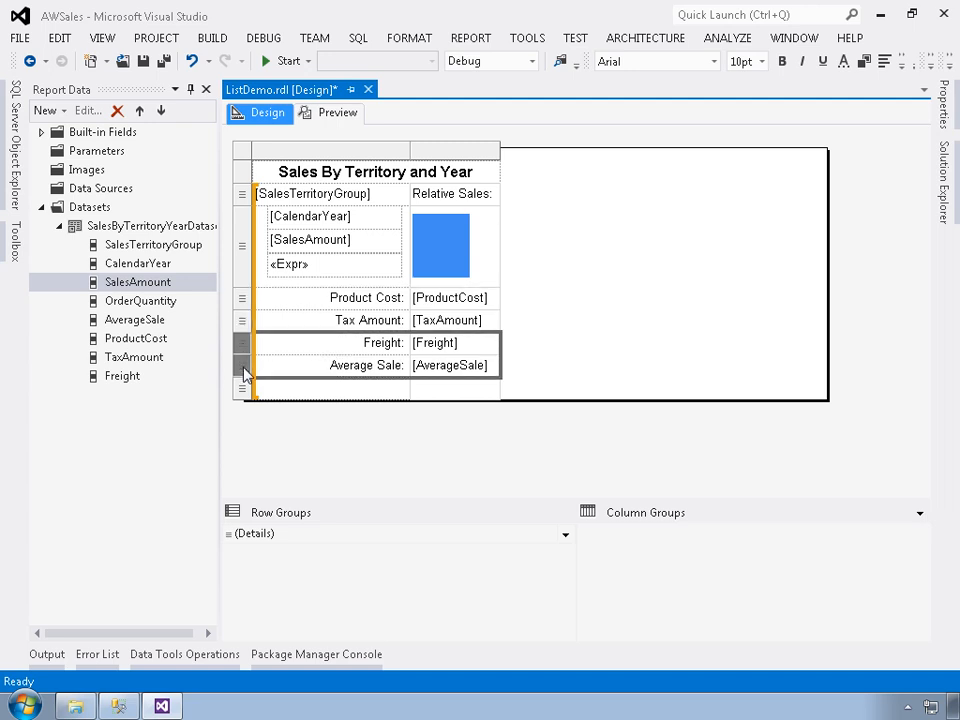
left_click(241, 302)
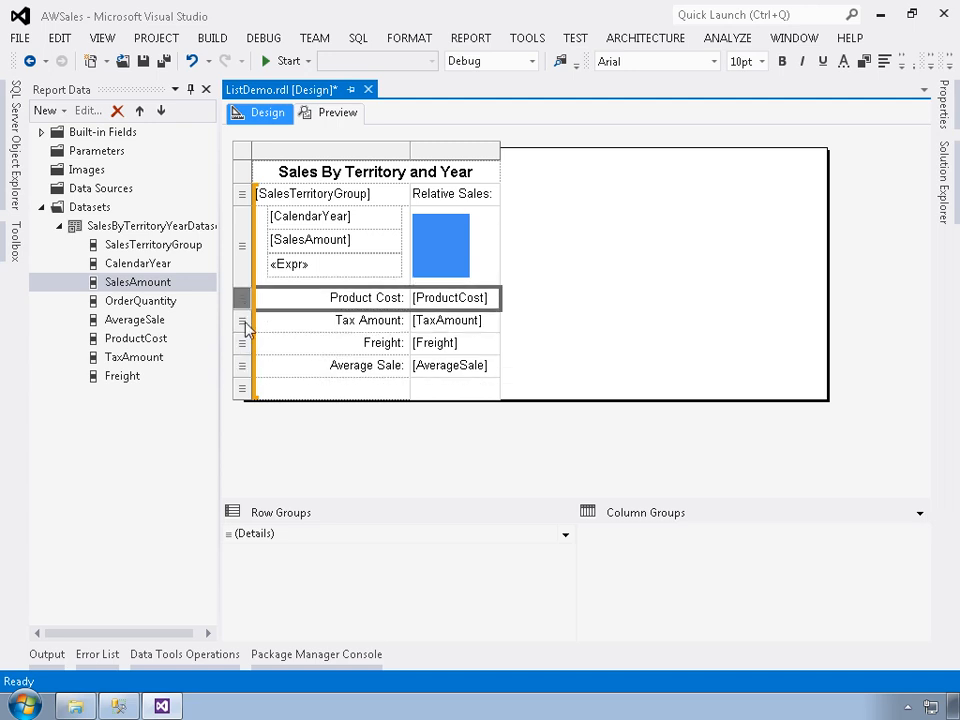
left_click(242, 324, "ctrl")
left_click(242, 347, "ctrl")
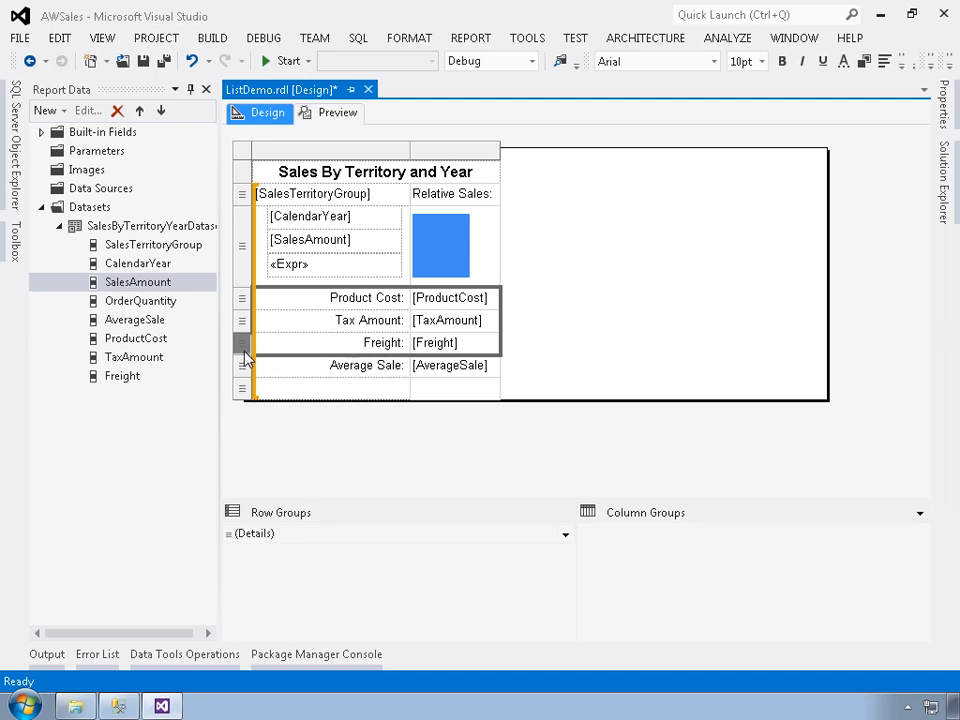
Set the background colour of the four rows from "Product Cost:" through "Average Sale:" to PaleTurquoise.
left_click(241, 304)
left_click(241, 322, "ctrl")
left_click(242, 343, "ctrl")
left_click(242, 365, "ctrl")
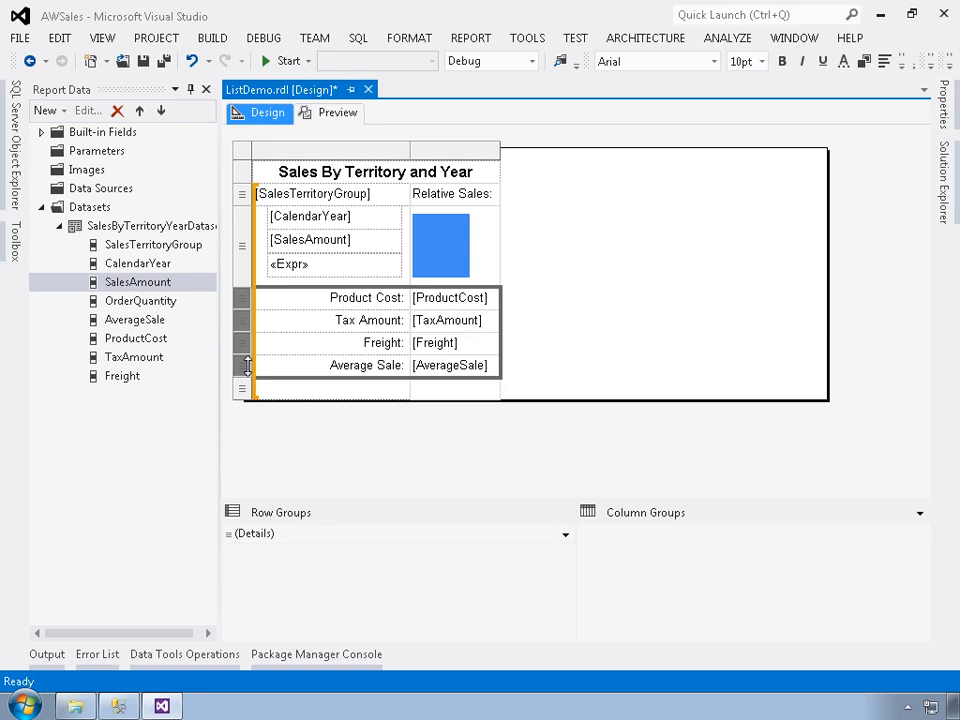
left_click(942, 104)
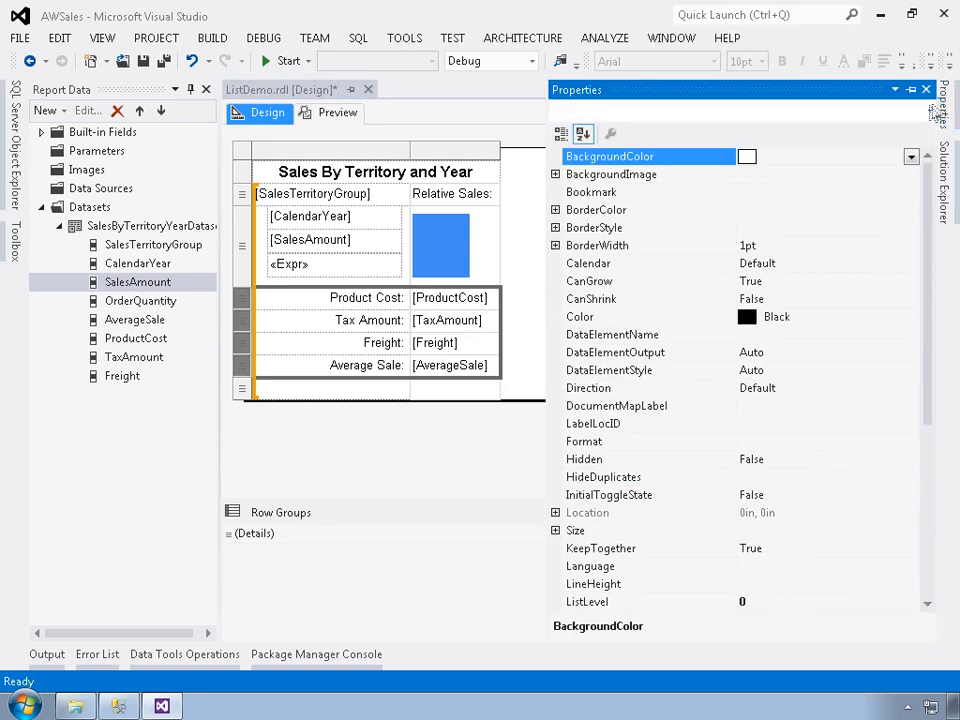
left_click(911, 157)
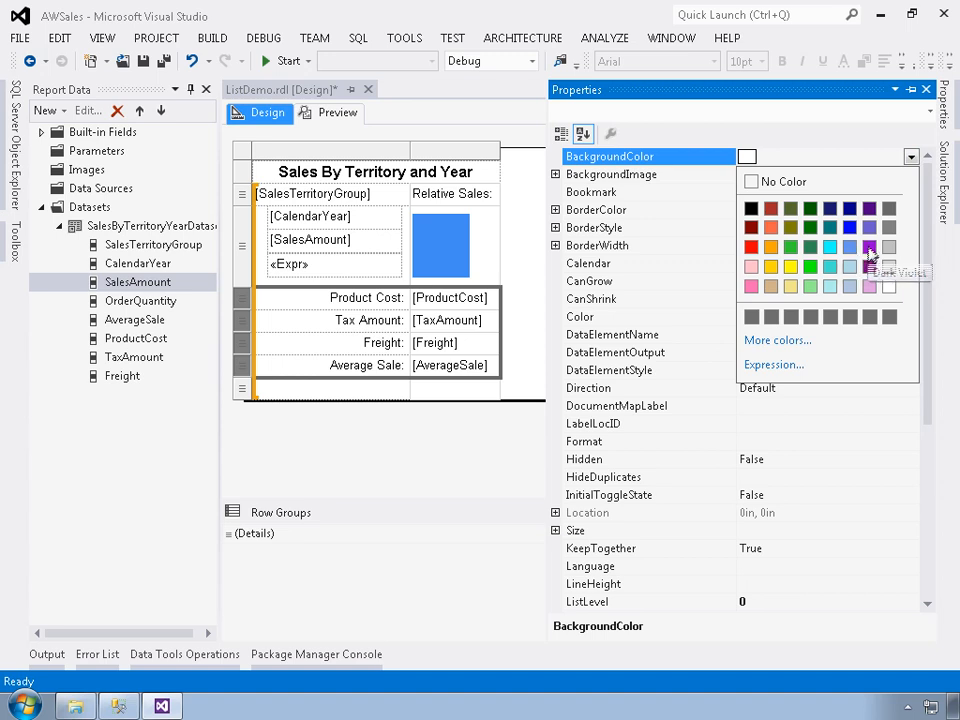
left_click(830, 286)
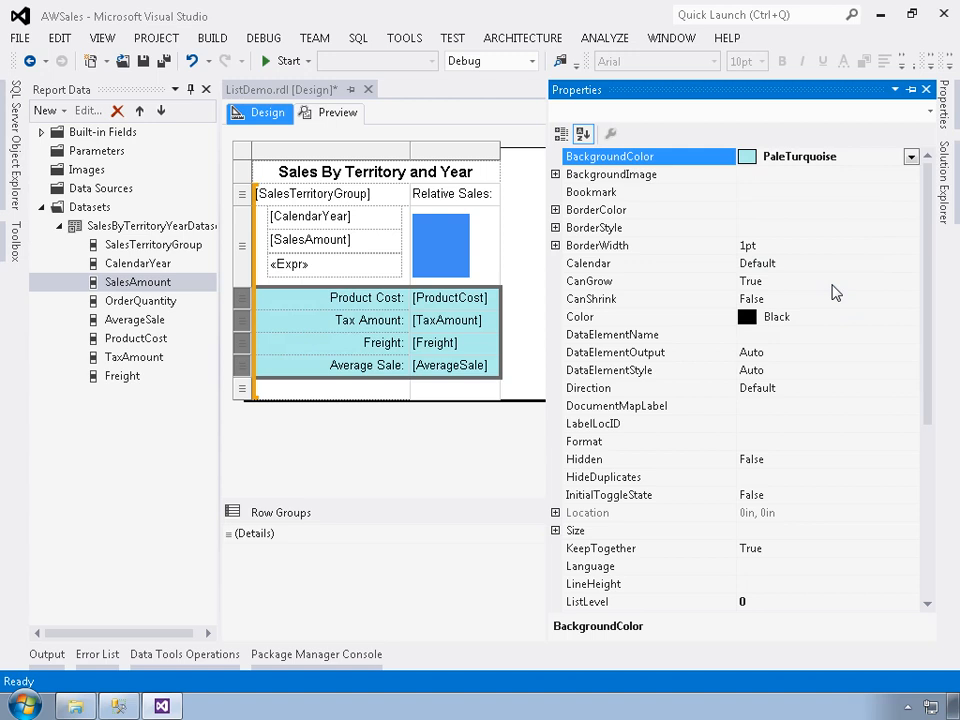
left_click(521, 351)
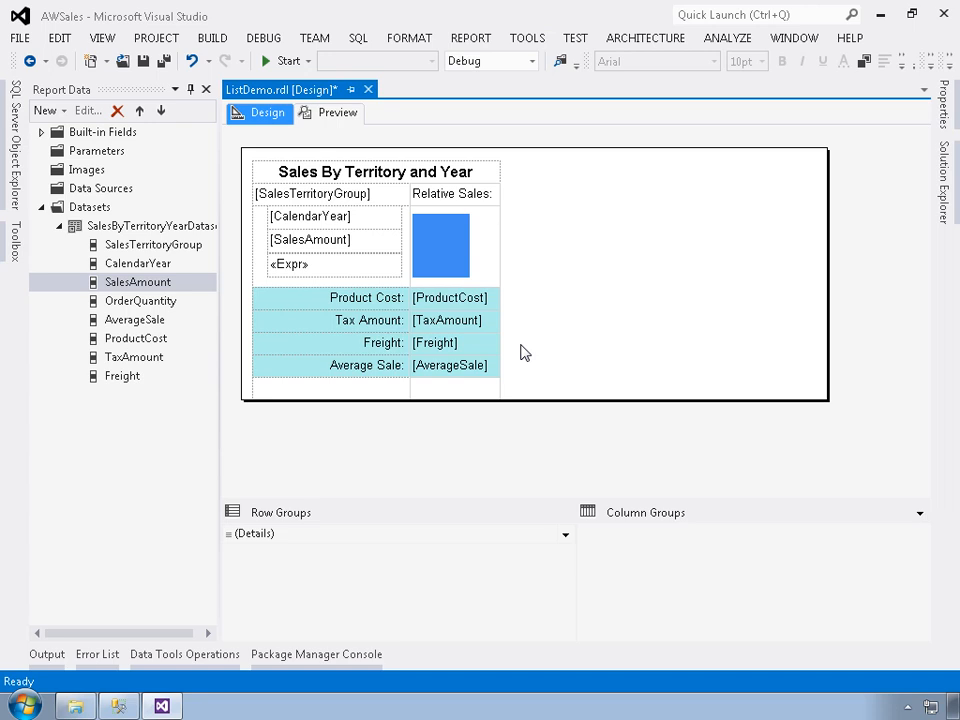
Insert two rows outside the group, below the empty row that ends the details group.
left_click(258, 392)
right_click(246, 392)
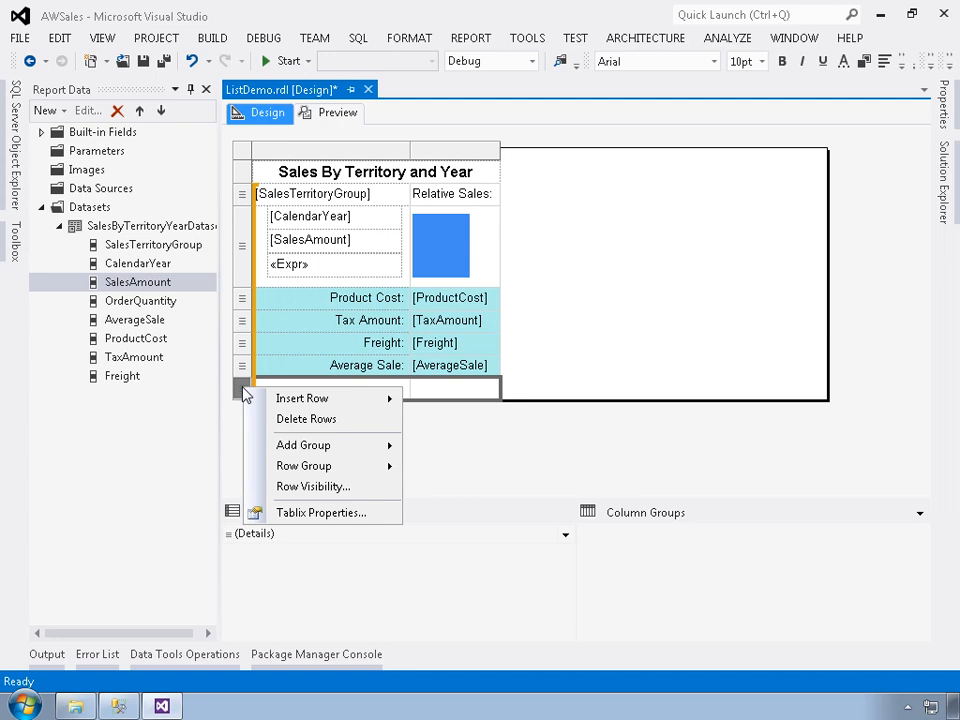
mouse_move(282, 400)
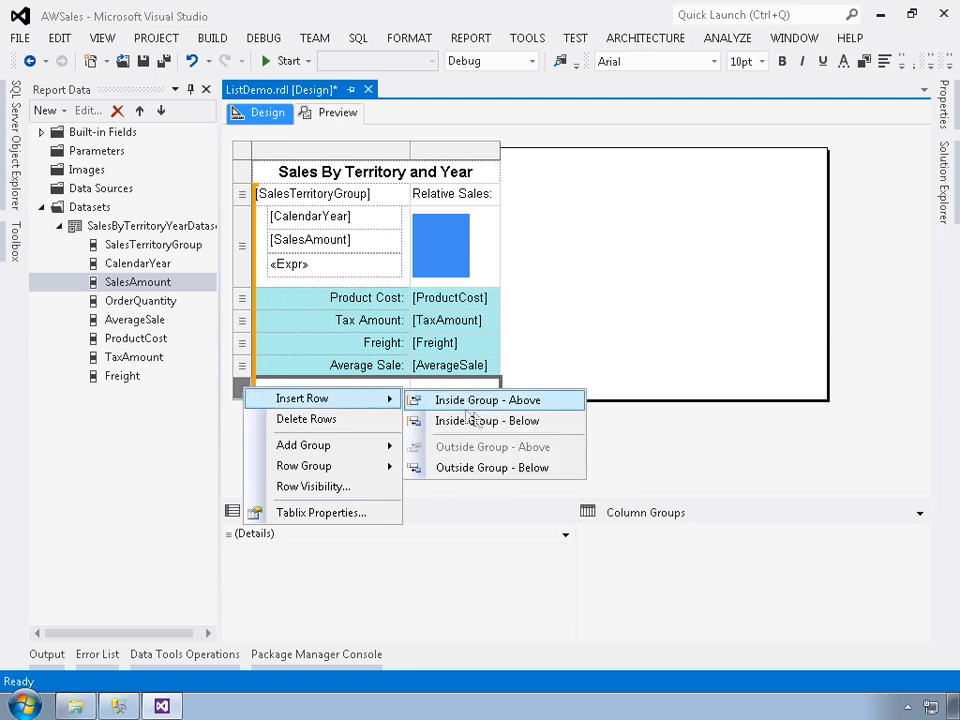
left_click(490, 476)
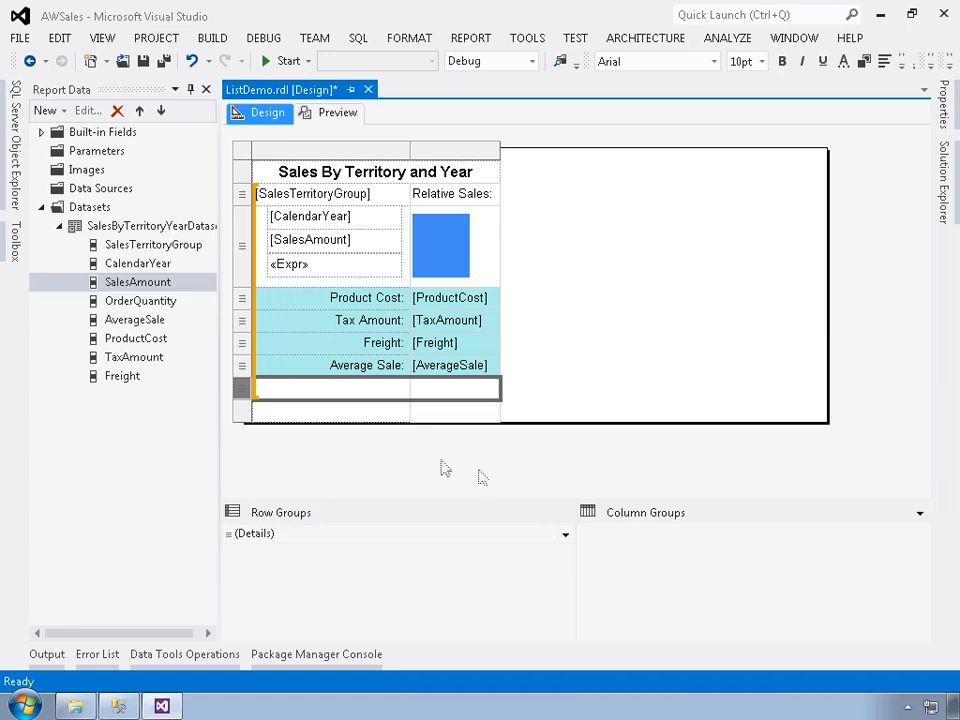
right_click(240, 393)
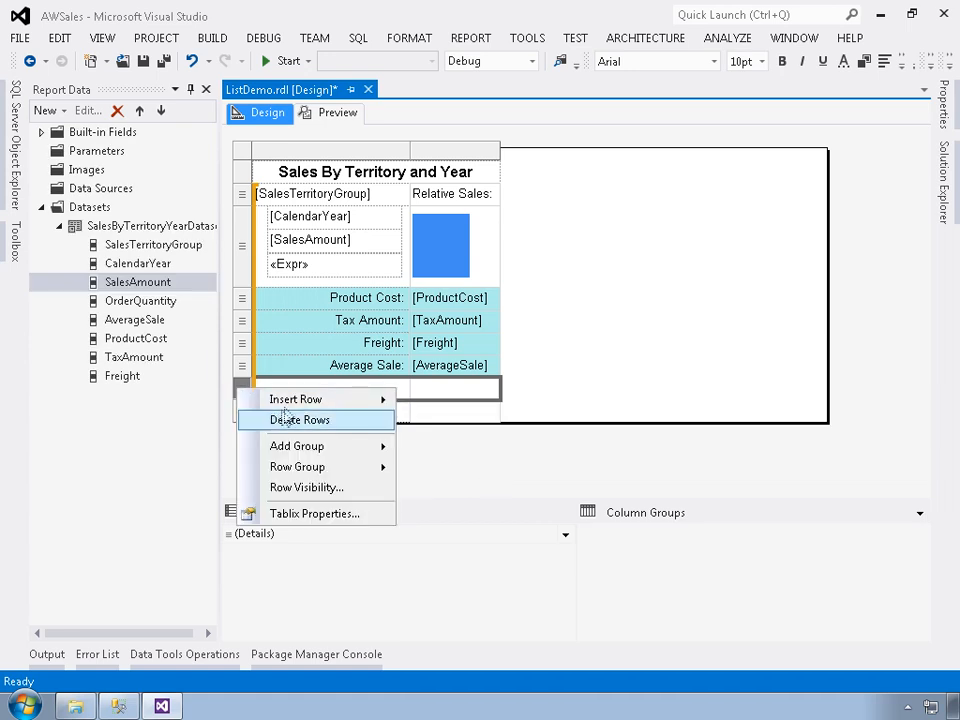
mouse_move(274, 400)
left_click(465, 481)
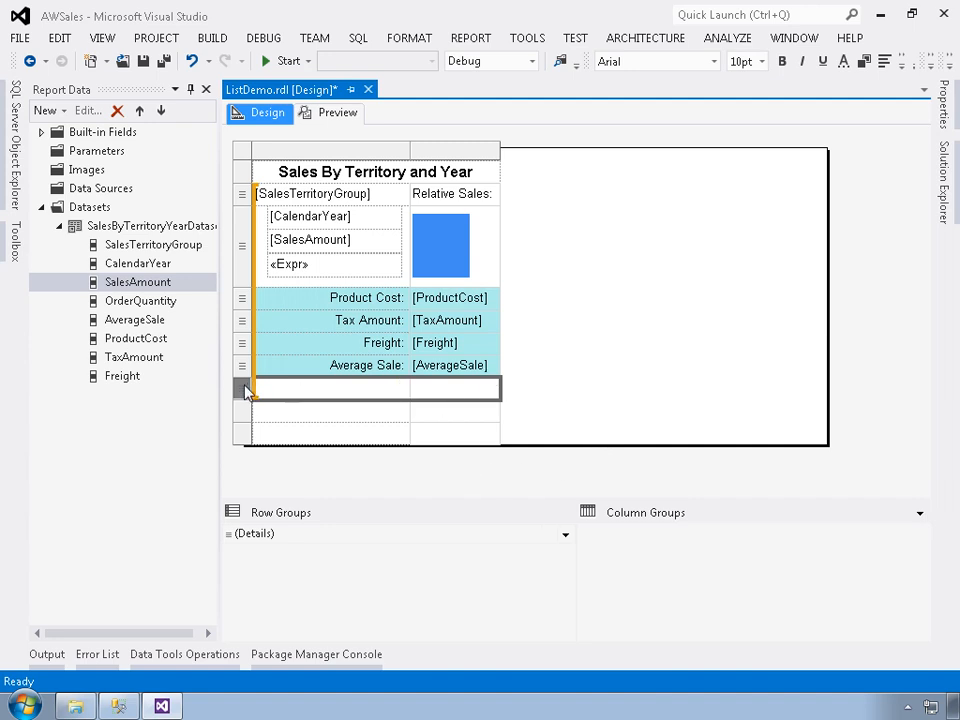
right_click(247, 391)
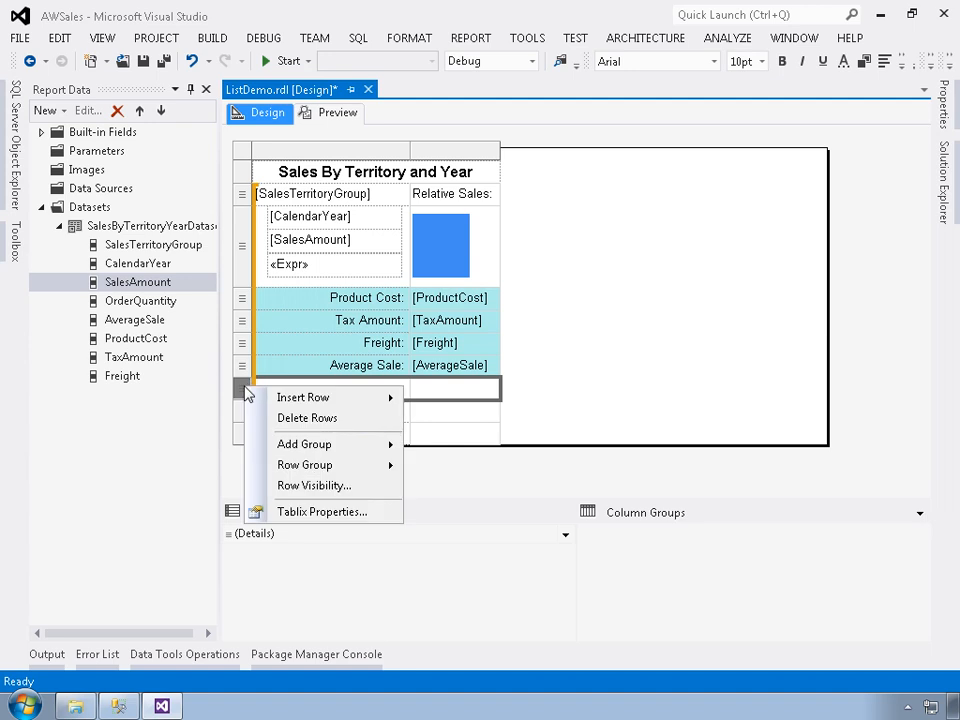
right_click(431, 390)
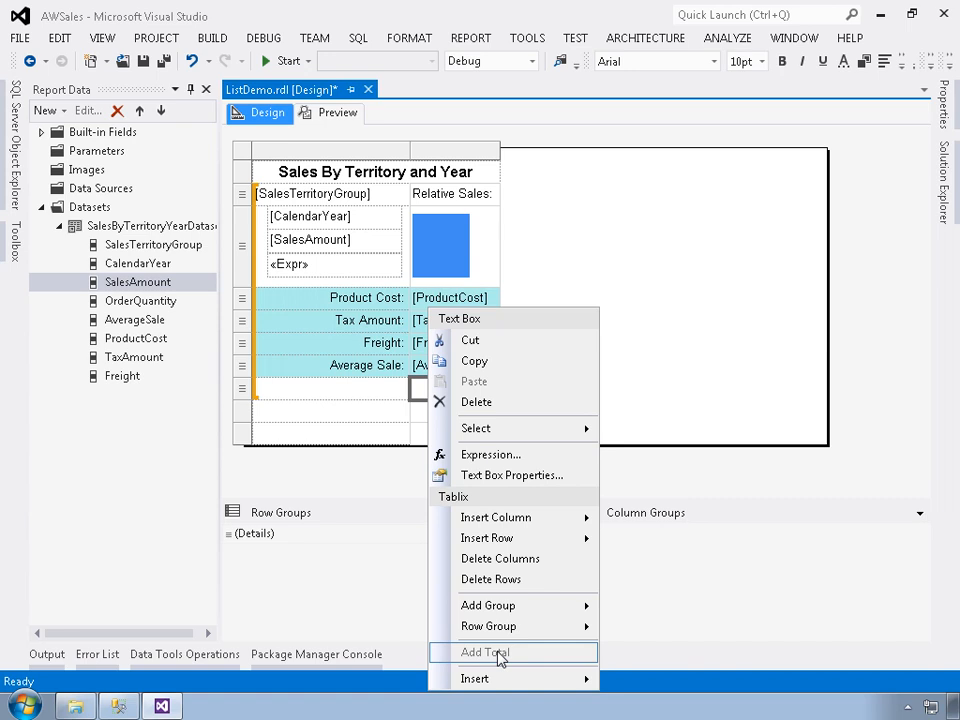
left_click(349, 389)
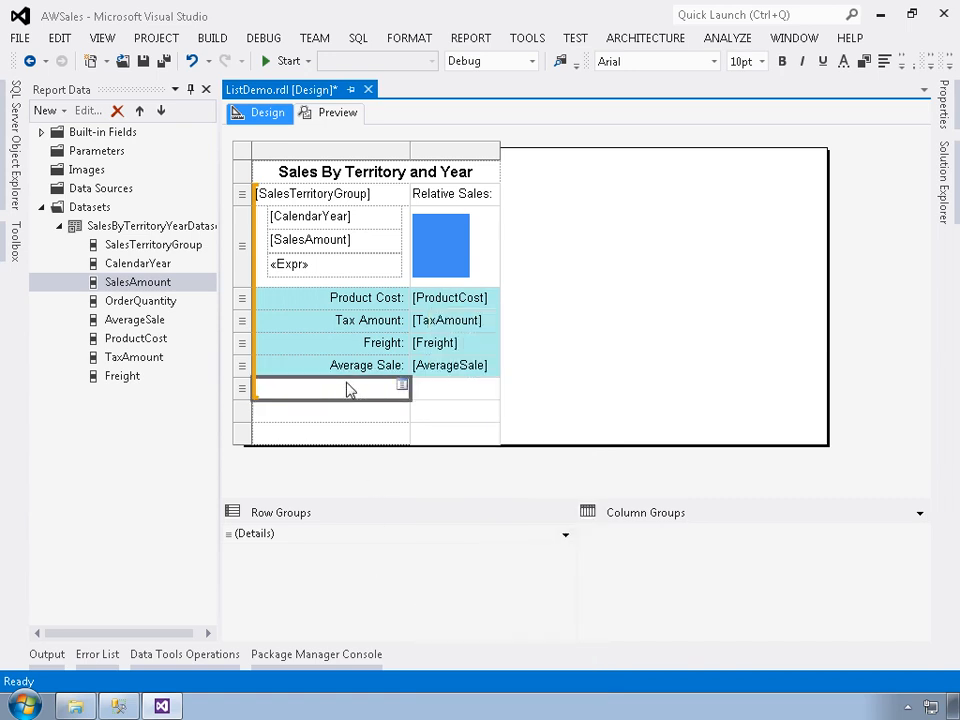
left_click(458, 399)
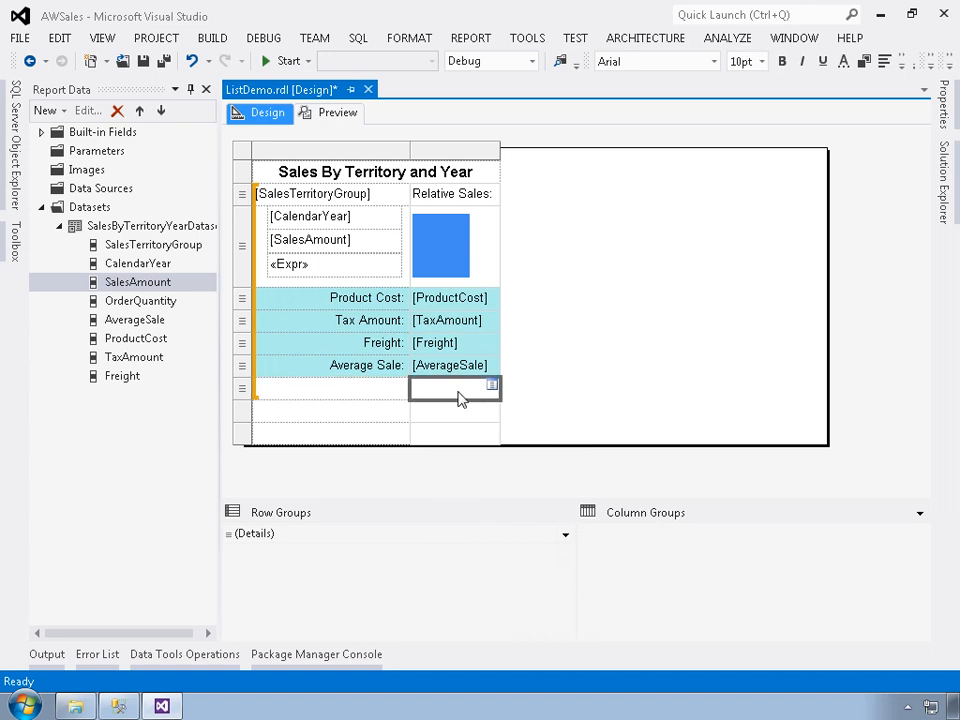
left_click(492, 386)
key("ctrl+z")
Fill the second-column cells of the two rows outside the group with the SalesAmount and OrderQuantity fields, in that order.
left_click(457, 420)
left_click(492, 408)
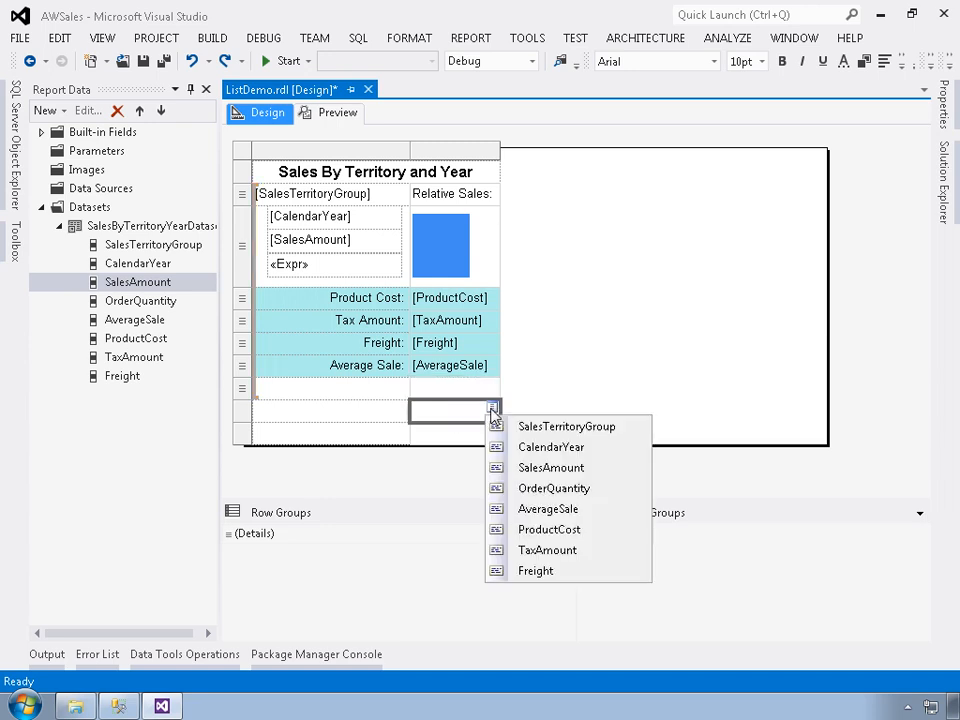
left_click(531, 467)
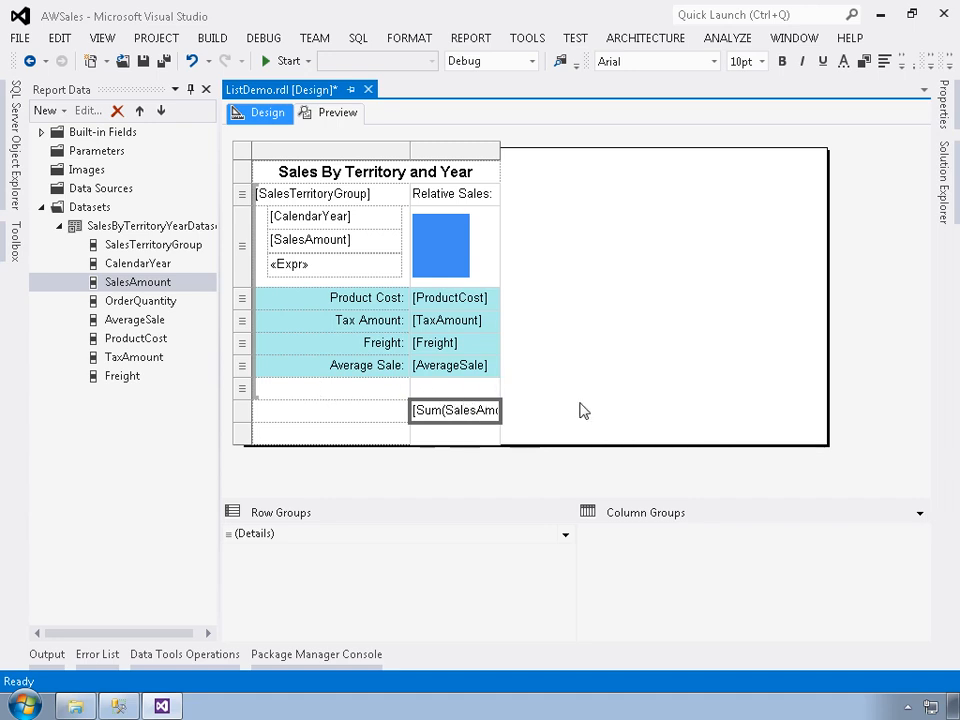
left_click(455, 436)
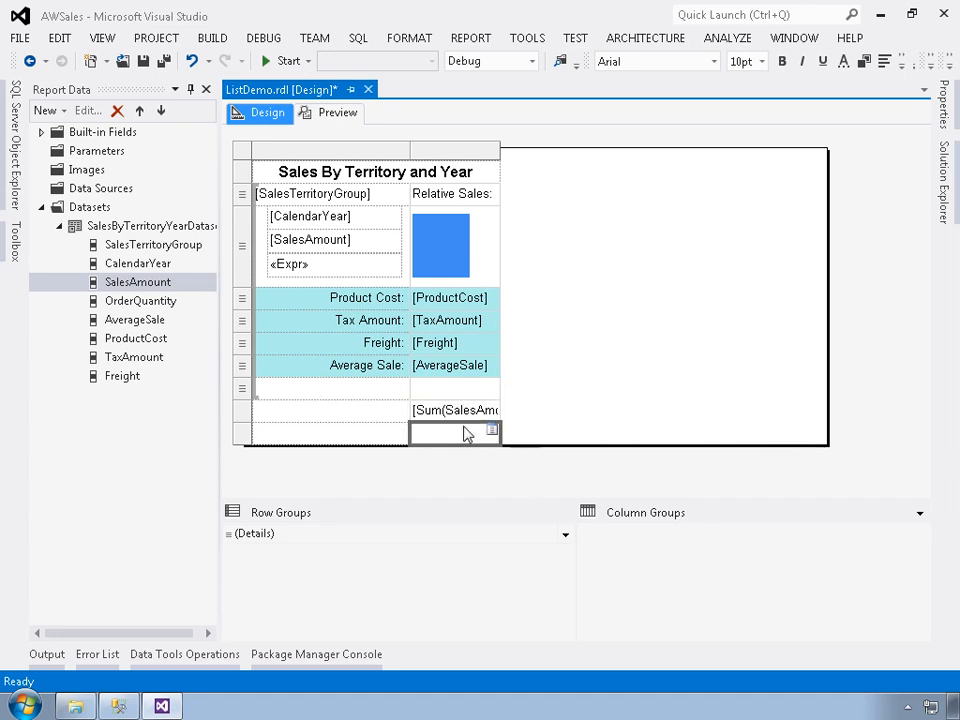
left_click(492, 433)
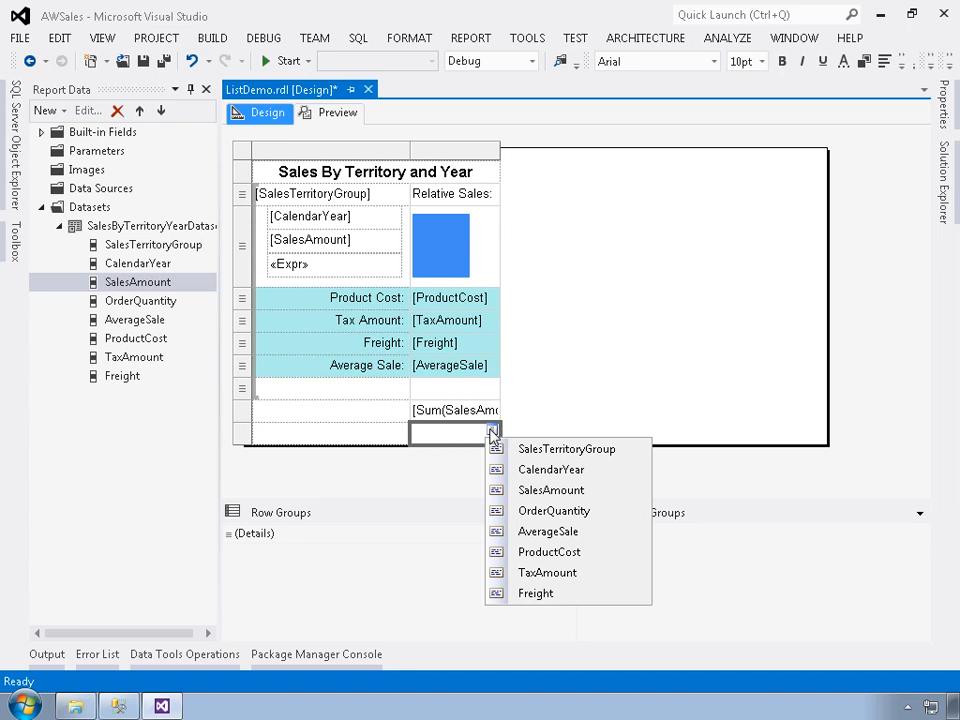
left_click(525, 513)
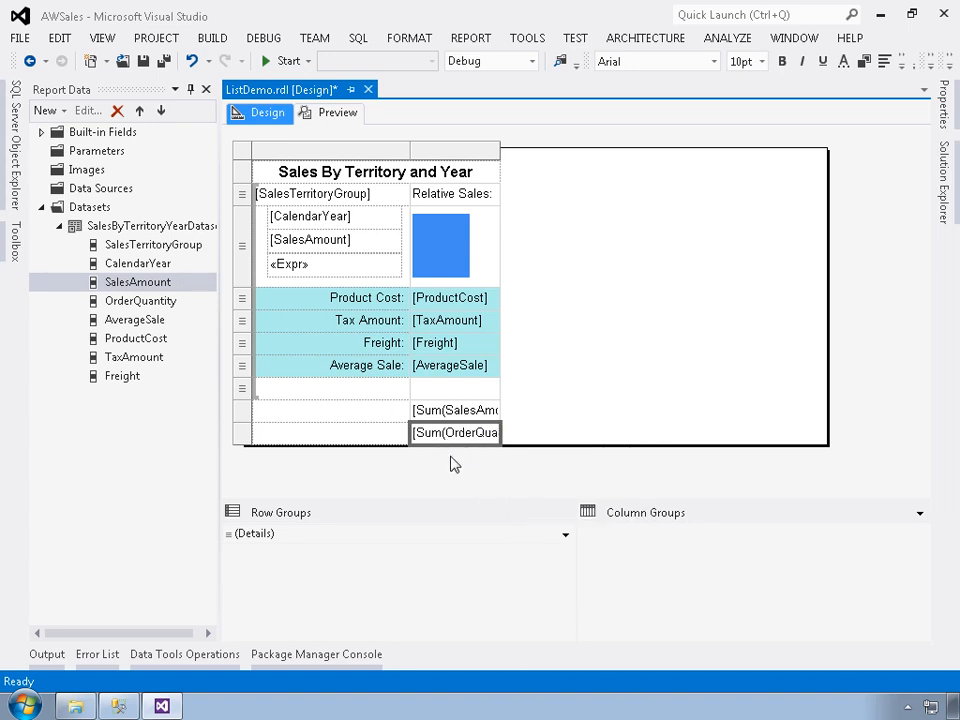
Enter the labels "Total Sales:" and "Total Quantity:" in the cells beside the summed SalesAmount and OrderQuantity fields.
left_click(337, 421)
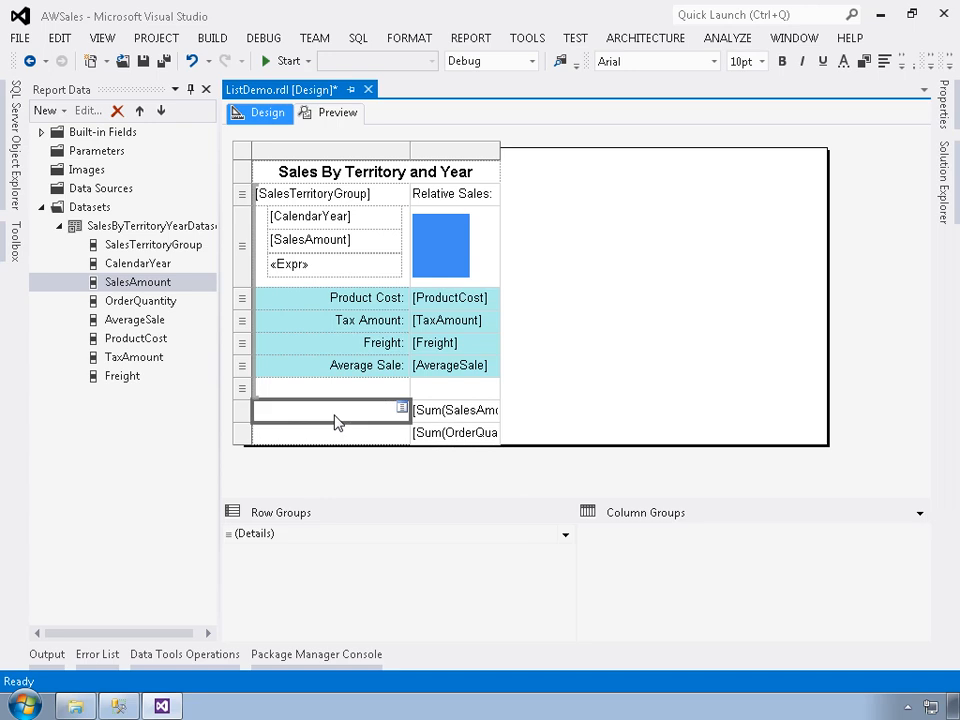
type("Total Sales:")
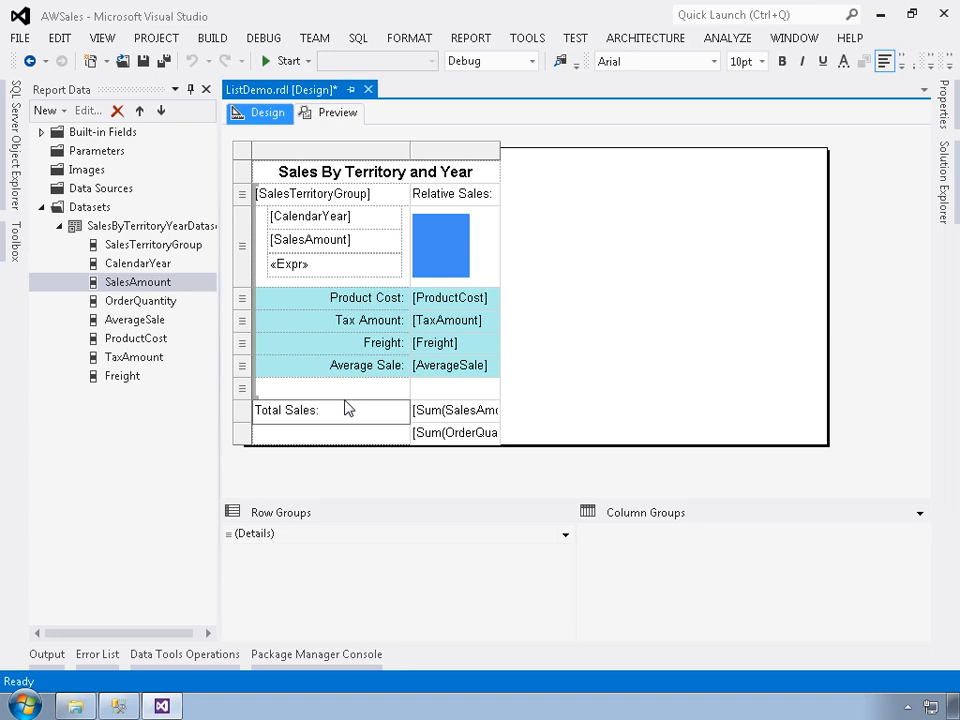
left_click(347, 433)
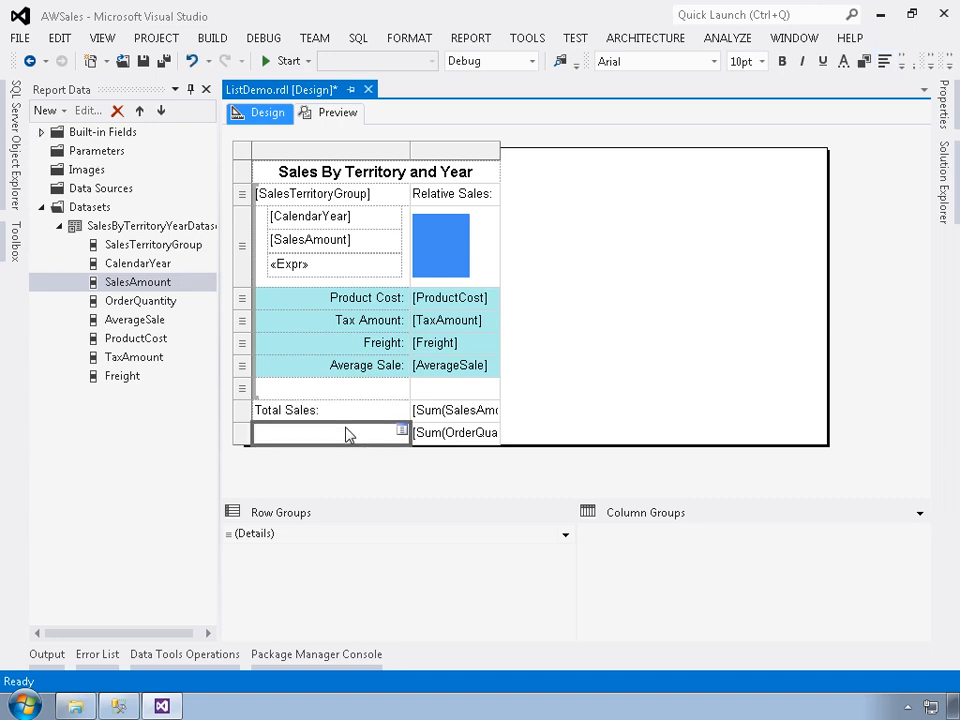
type("Total")
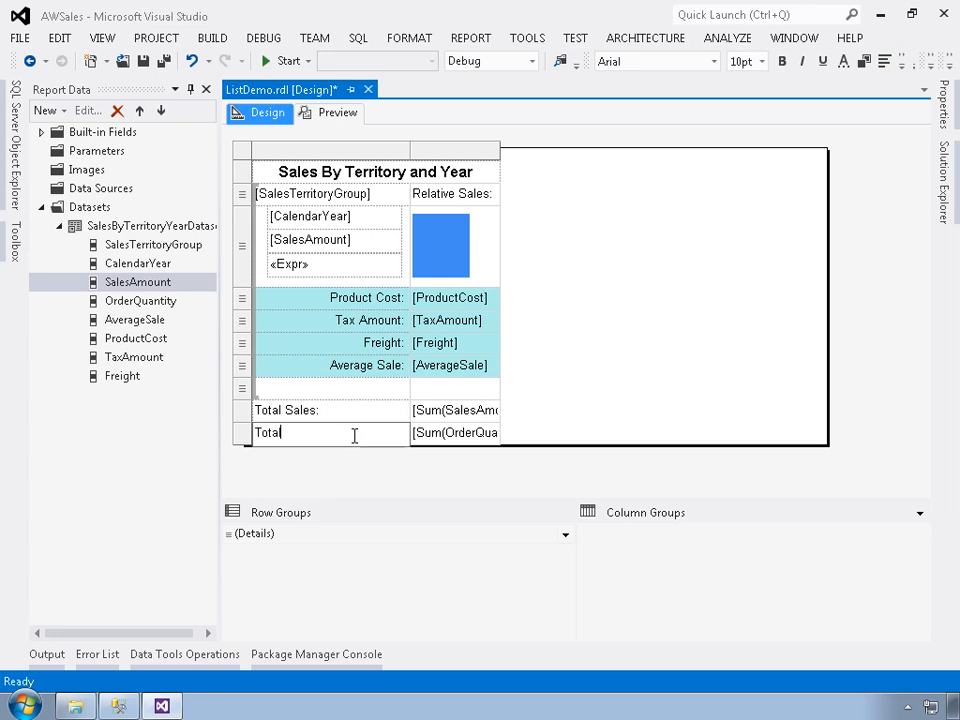
type(" A")
key("BackSpace")
type("Qna")
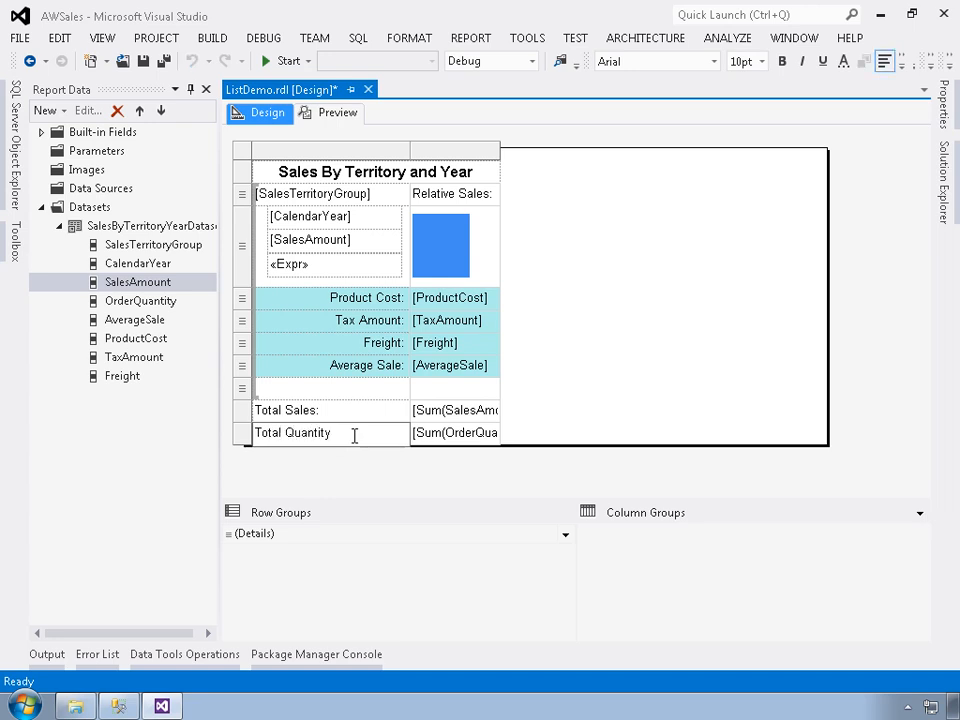
Right-align the "Total Sales:" and "Total Quantity:" labels and make both total rows bold.
left_click(350, 411)
left_click(901, 63)
left_click(852, 88)
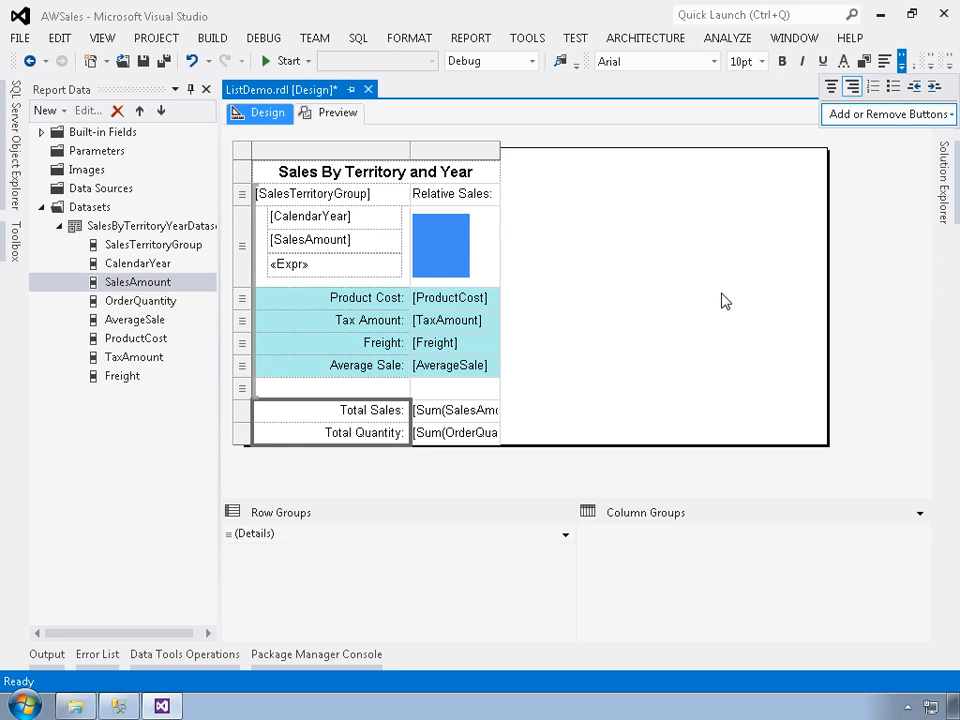
left_click(240, 415)
left_click_drag(240, 415, 242, 435)
left_click(783, 62)
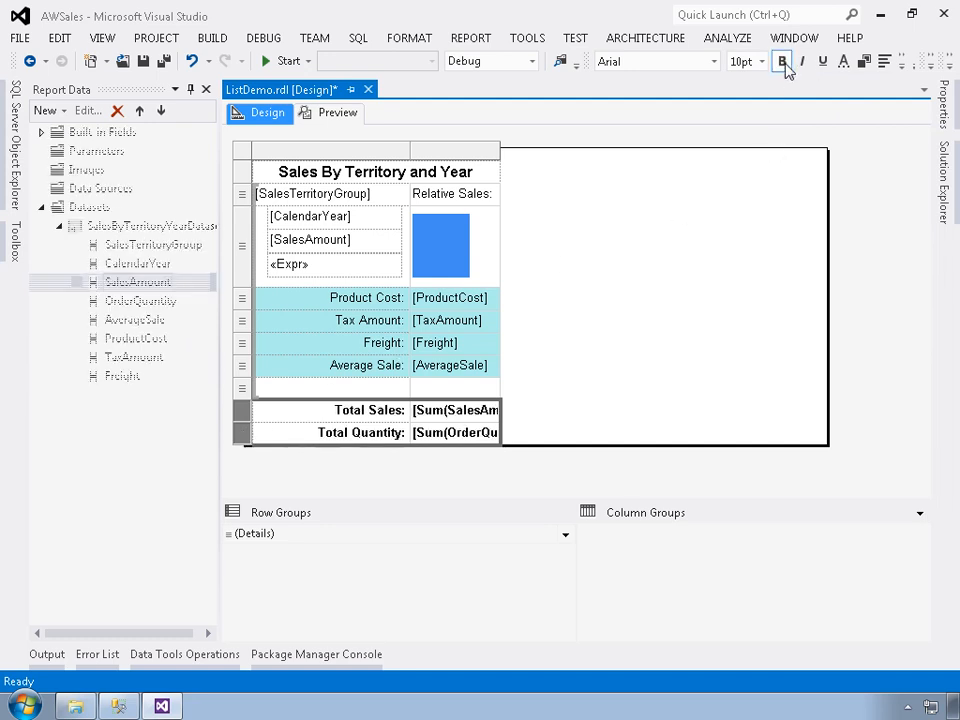
Make the SalesTerritoryGroup header row bold and widen the second column slightly to fit "Relative Sales:" on one line.
left_click(242, 193)
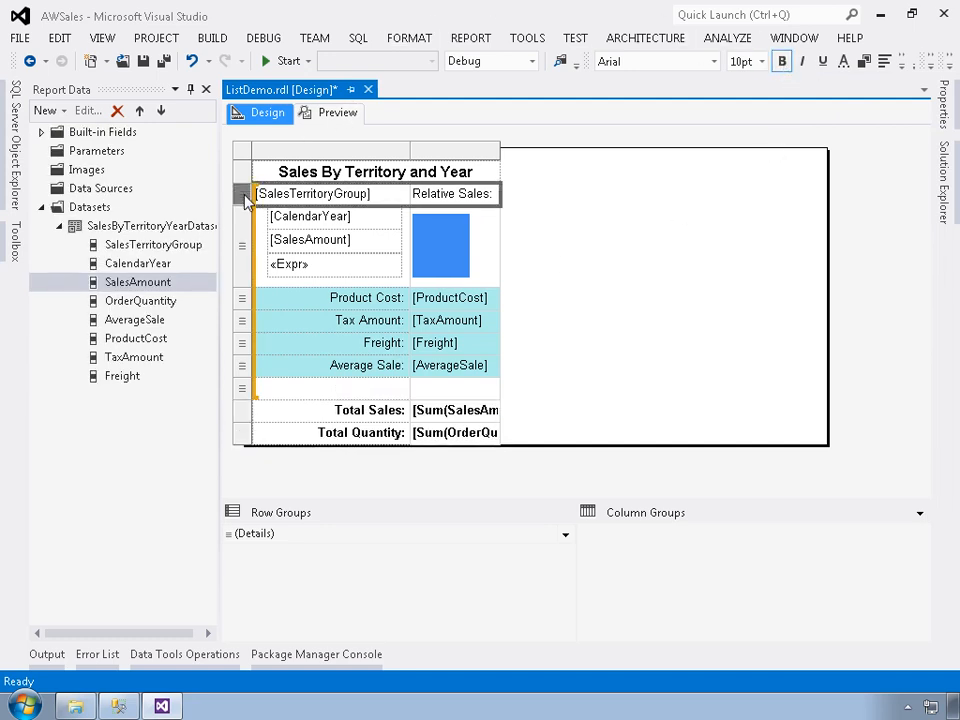
left_click(783, 62)
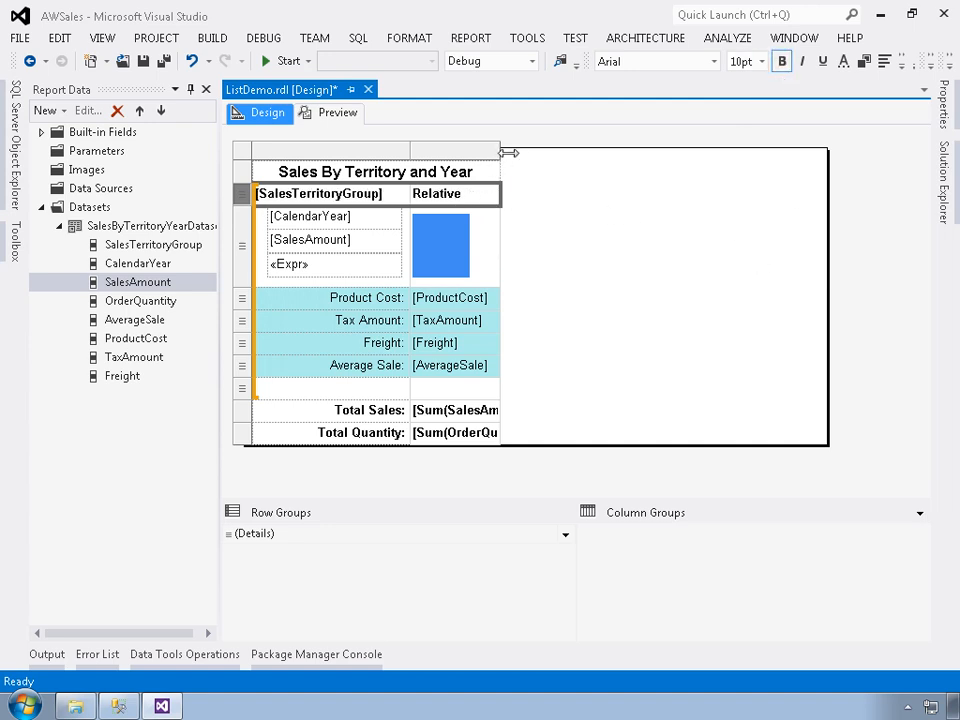
left_click_drag(509, 153, 511, 152)
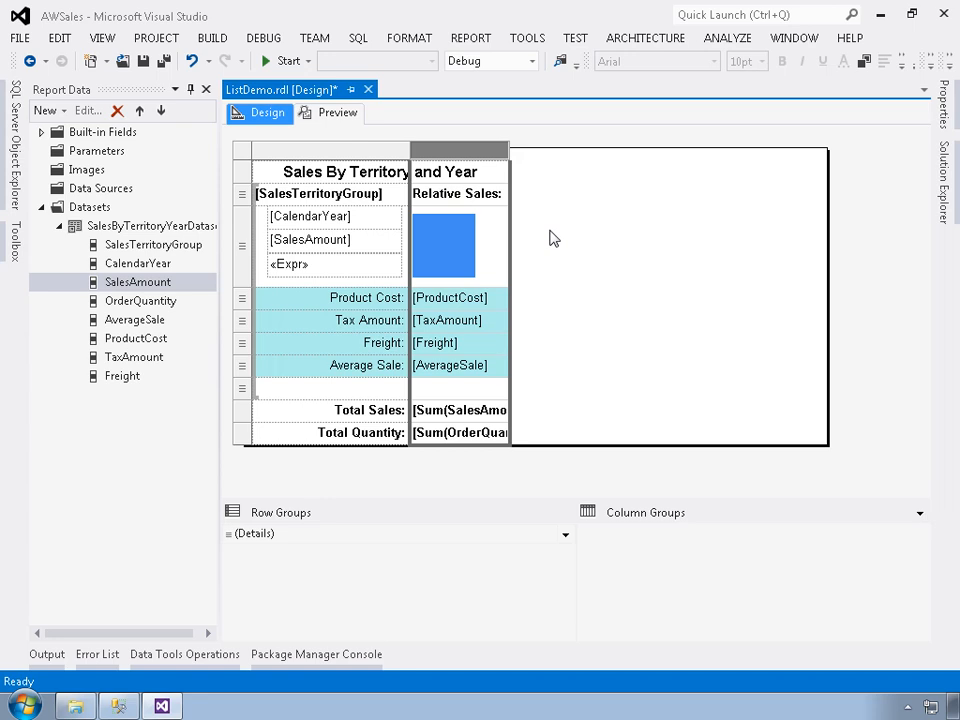
Format the SalesAmount text box under CalendarYear as currency with 2 decimal places and a 1000 separator.
left_click(360, 248)
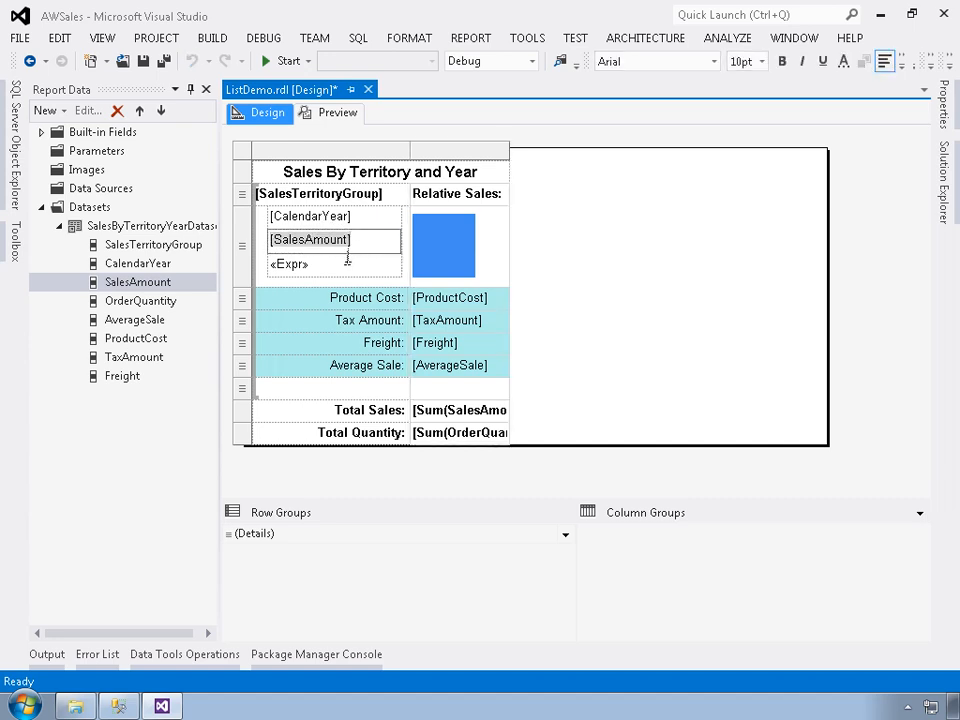
left_click(333, 281)
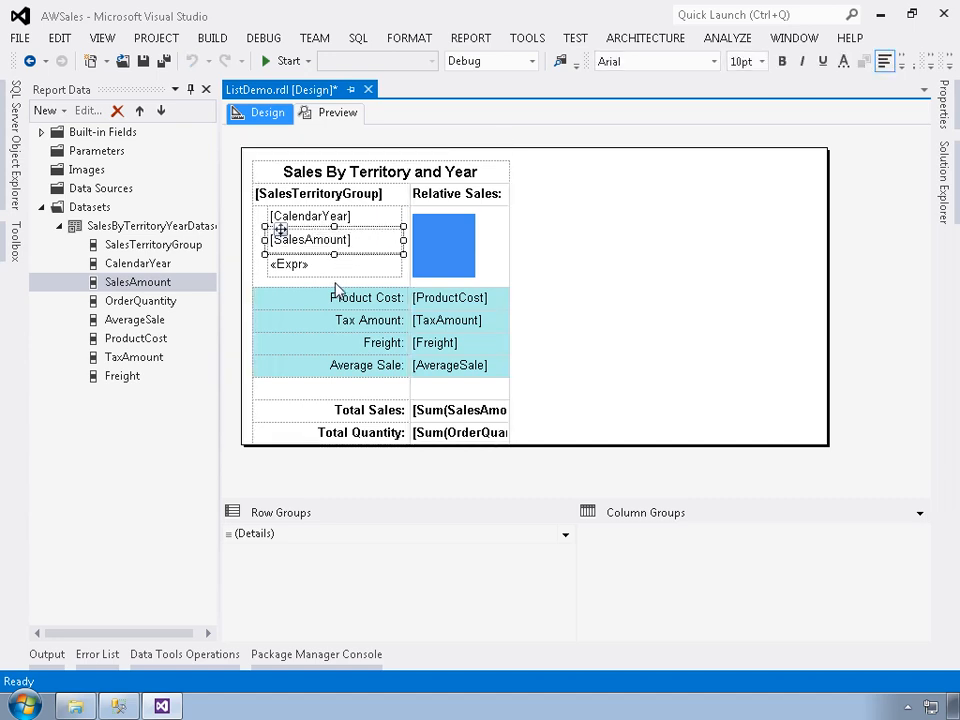
left_click(337, 258)
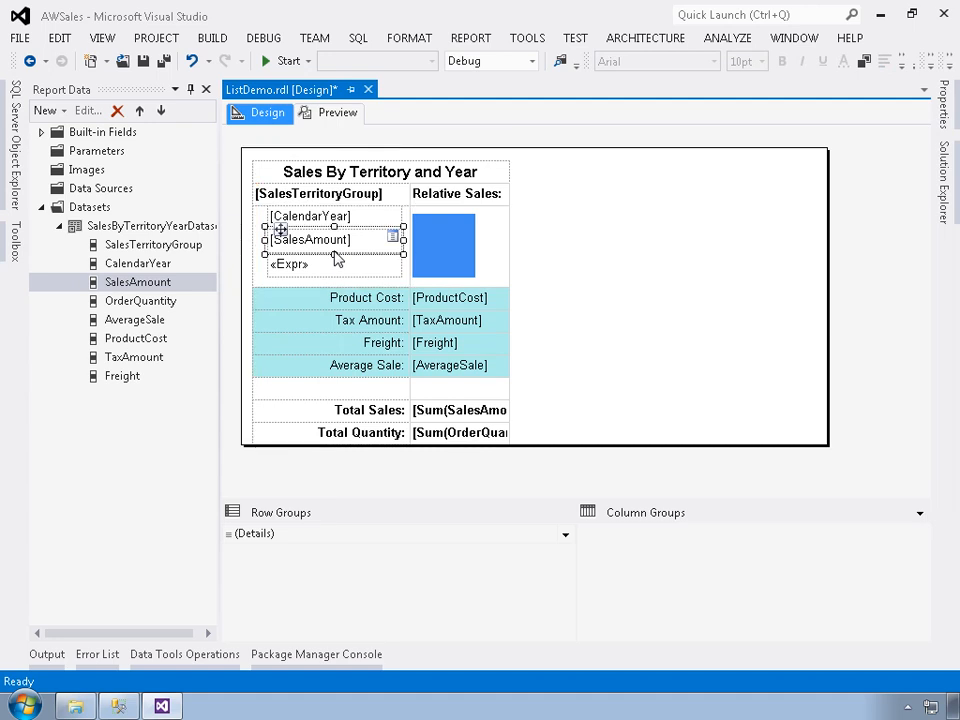
right_click(332, 247)
left_click(400, 420)
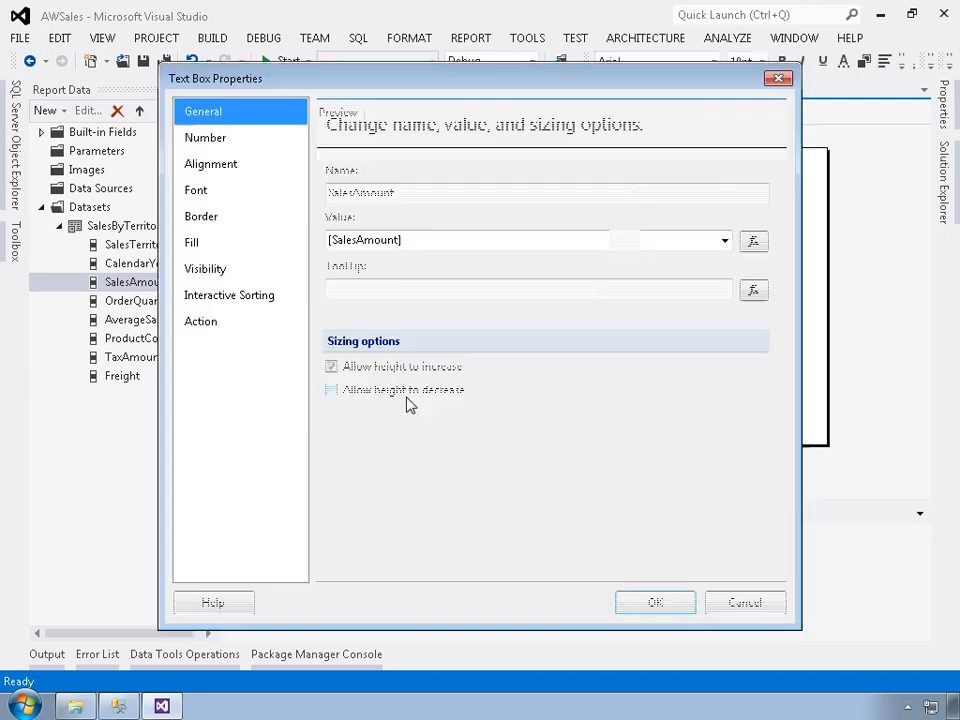
left_click(190, 140)
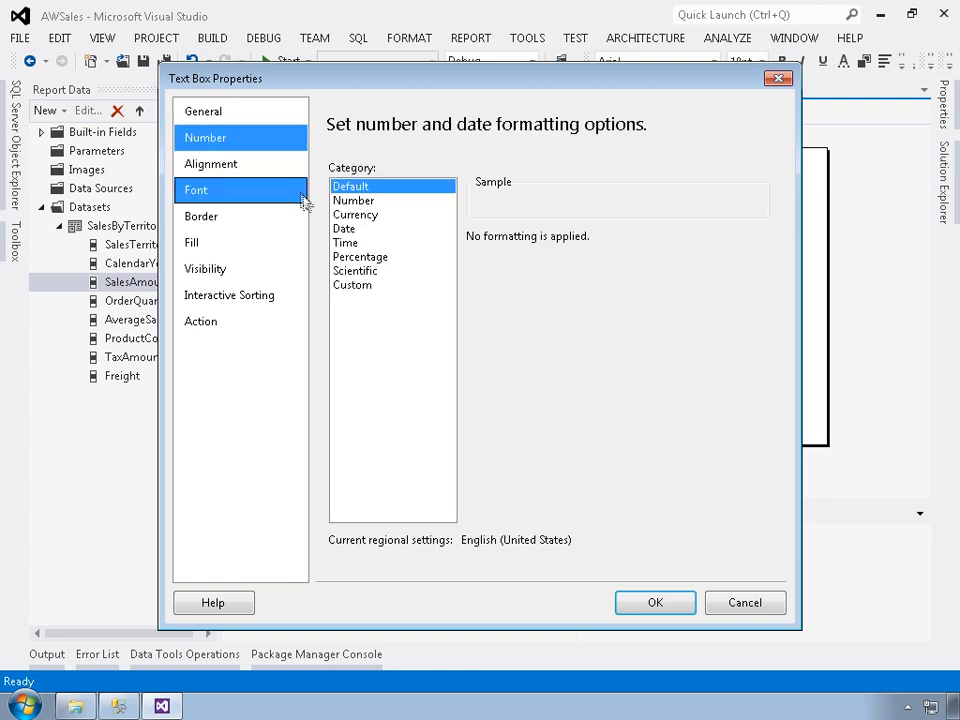
left_click(352, 214)
left_click(524, 262)
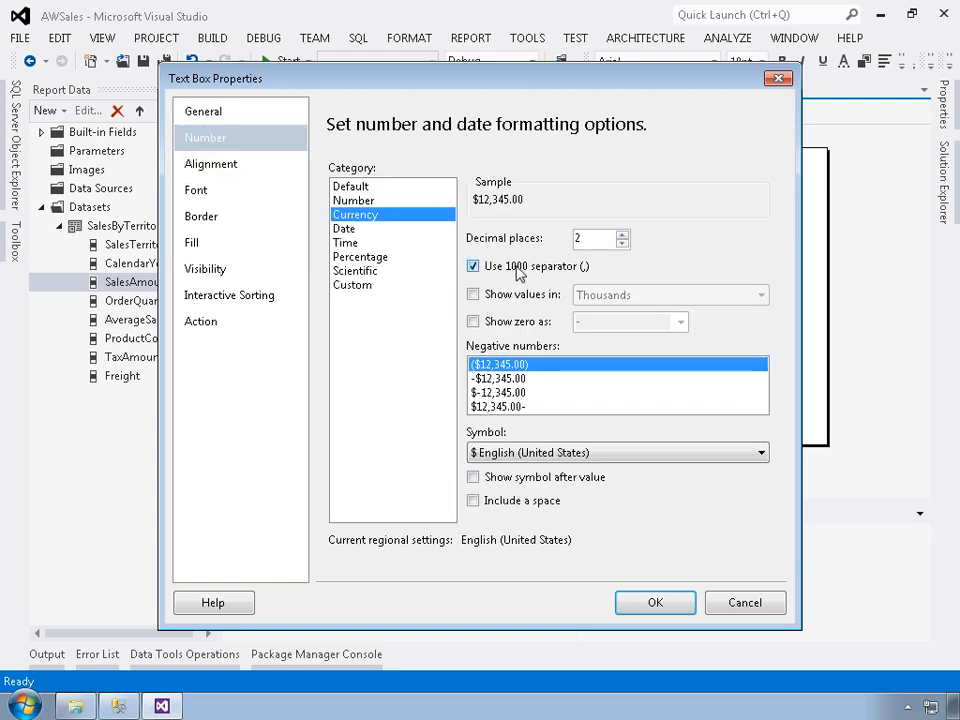
left_click(668, 605)
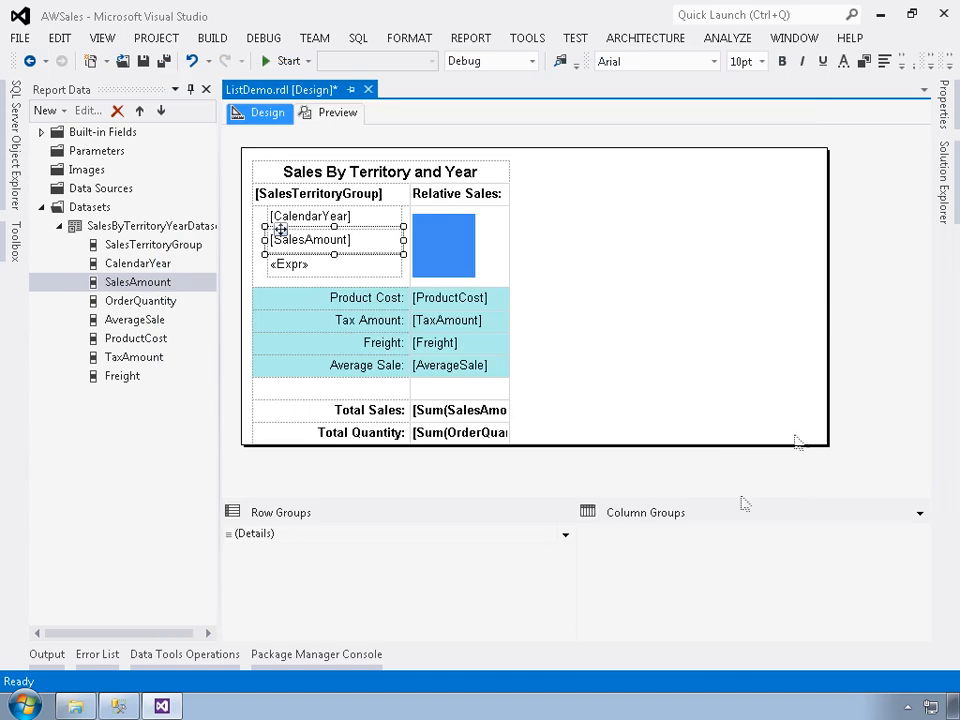
Copy the SalesAmount text box's currency format string and apply it to the second-column cells from ProductCost down to Total Sales.
left_click(942, 92)
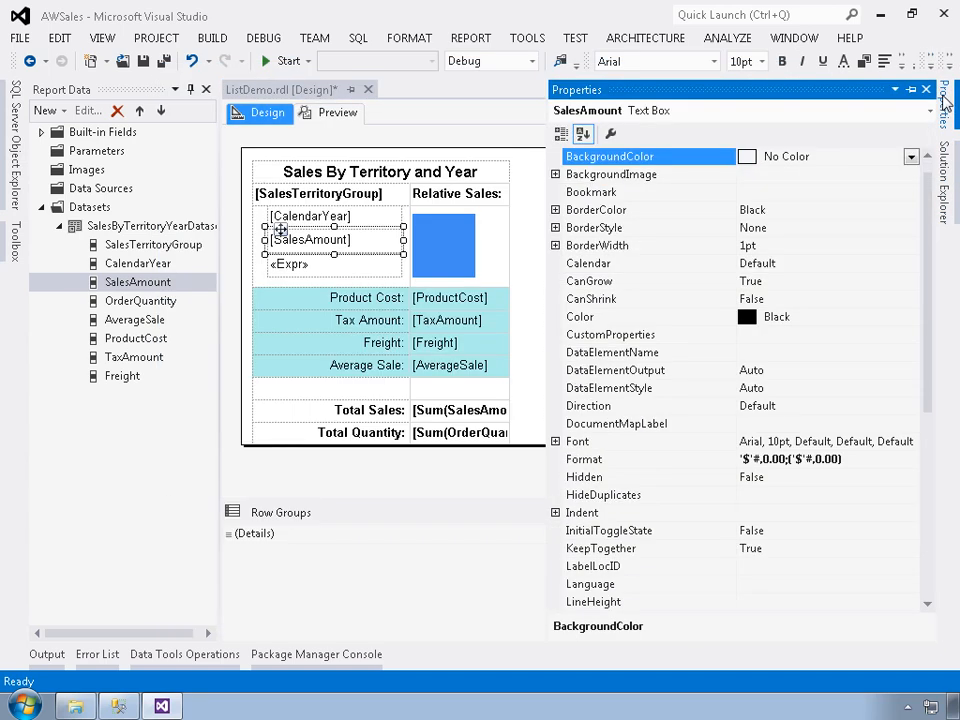
left_click(588, 465)
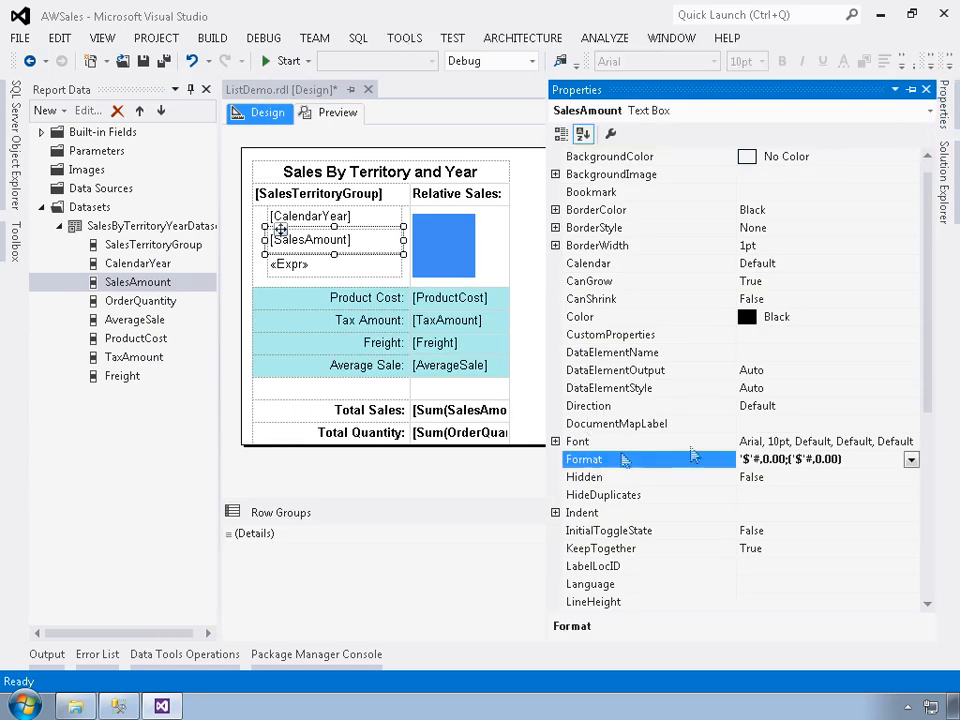
left_click_drag(852, 462, 700, 478)
key("ctrl+c")
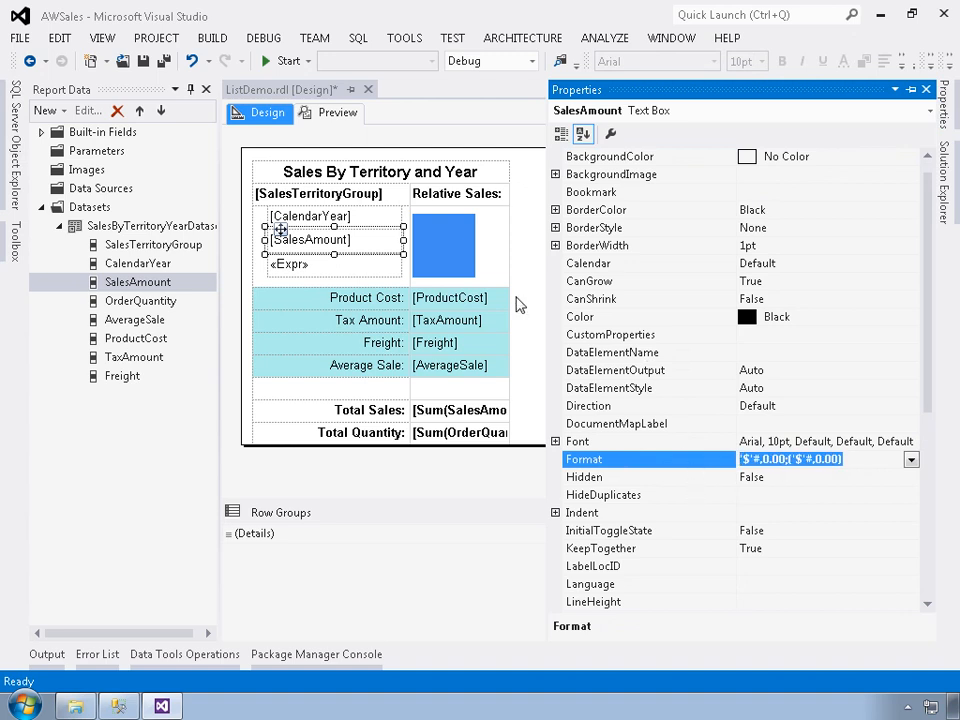
left_click(480, 300)
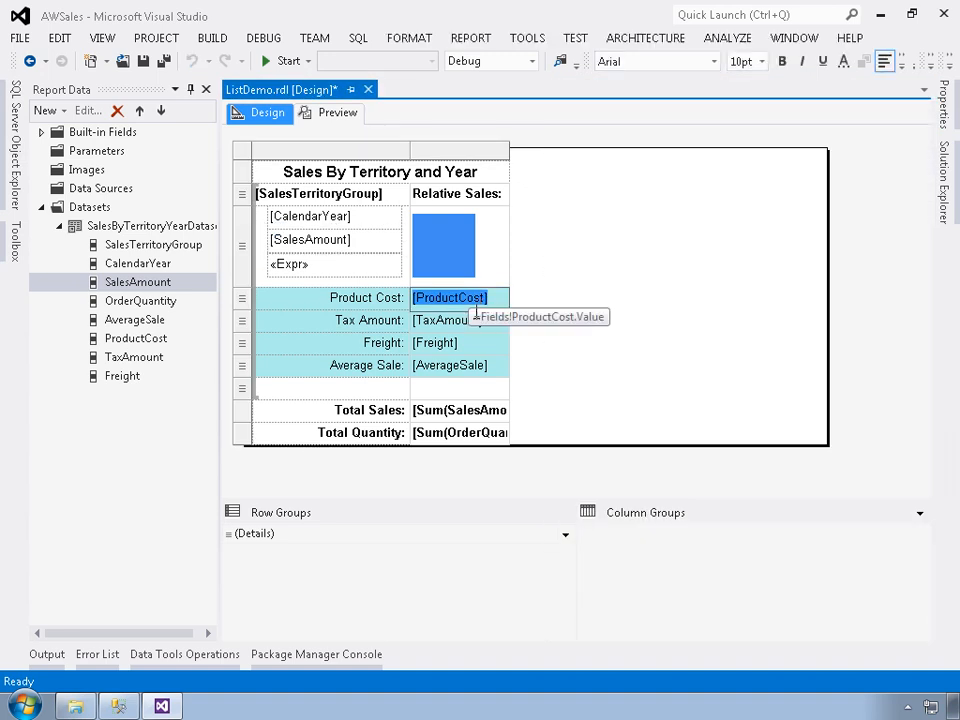
left_click(466, 330, "shift")
left_click_drag(466, 330, 470, 414)
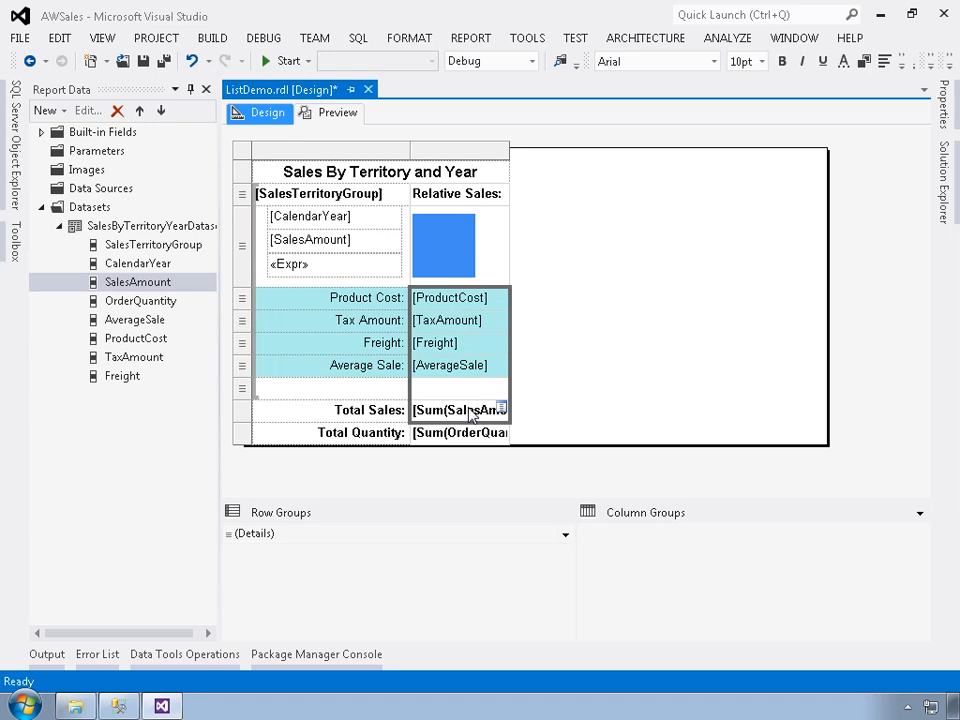
left_click(941, 112)
left_click(801, 448)
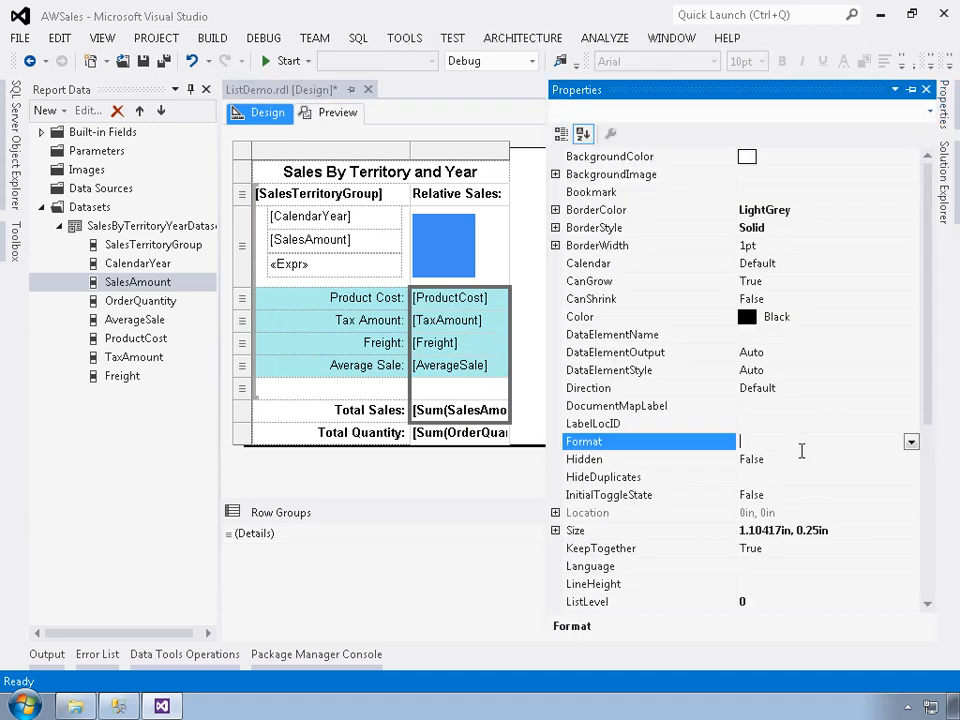
key("ctrl+v")
Open the expression of the quantity text box below SalesAmount and locate the Format function among the common text functions.
left_click(306, 275)
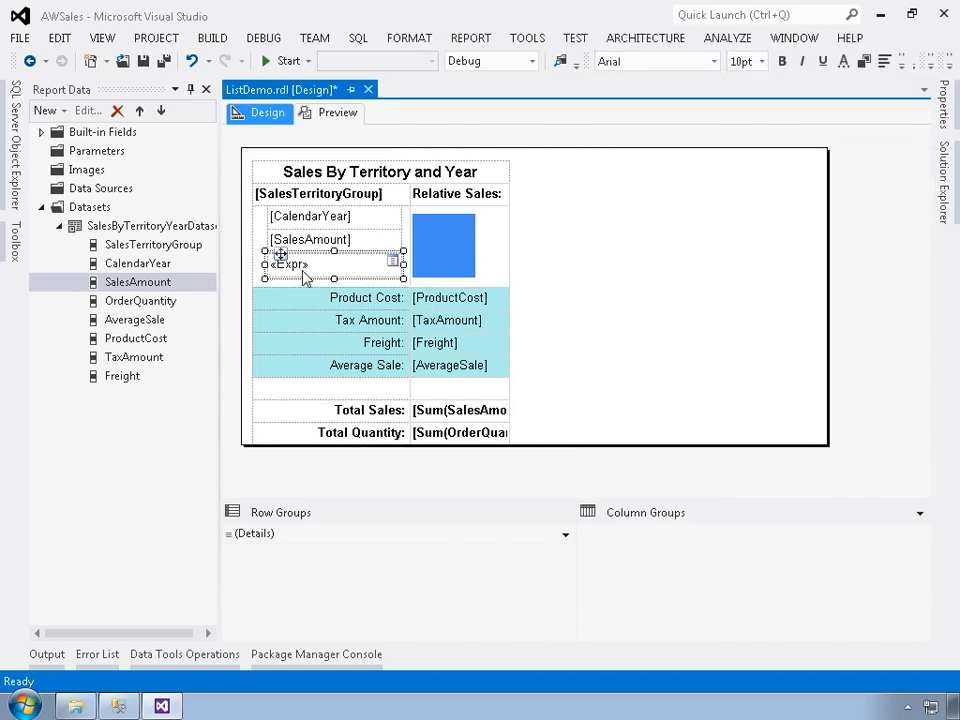
right_click(306, 278)
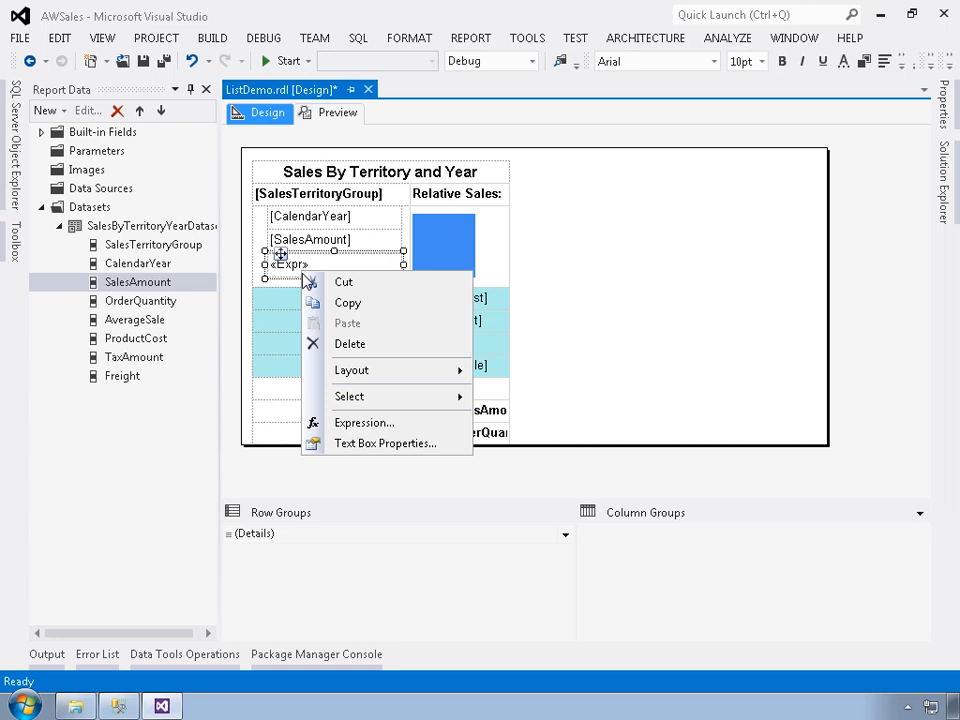
left_click(382, 423)
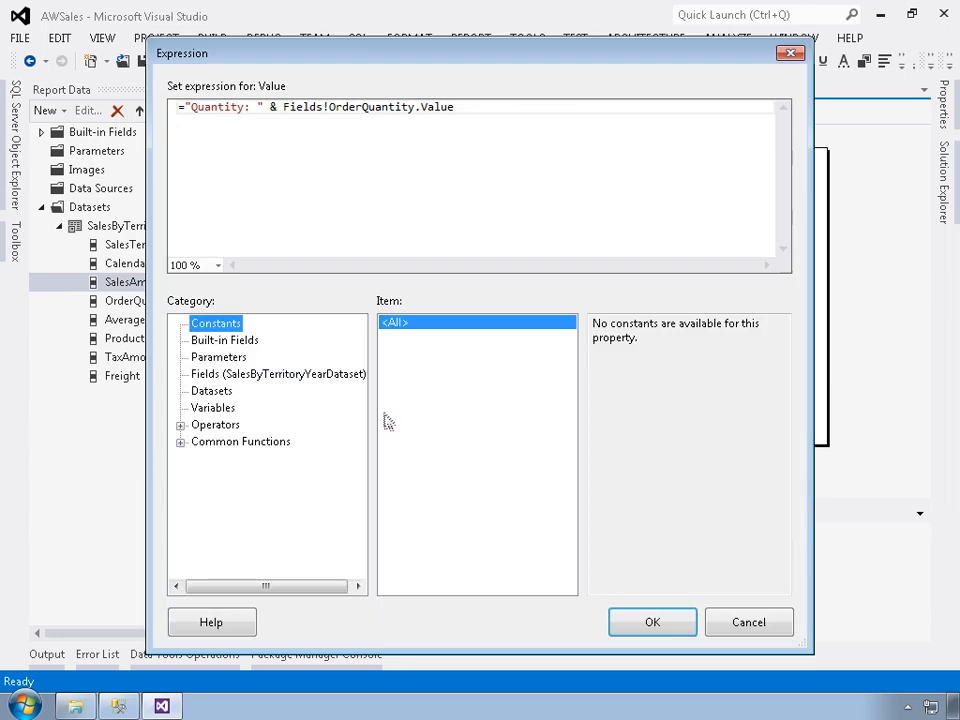
left_click(289, 112)
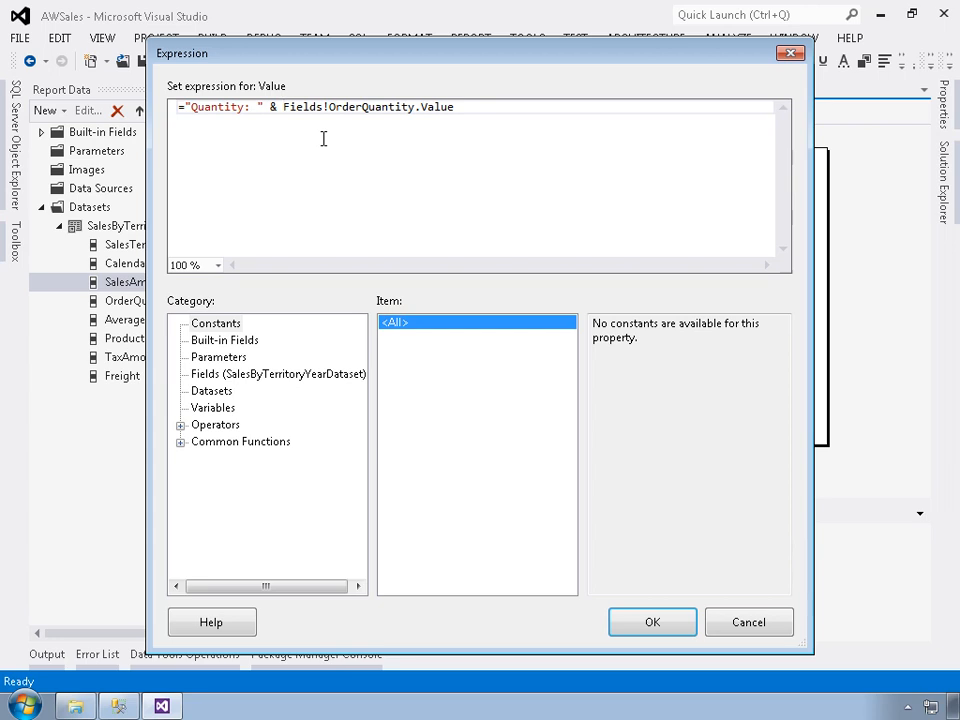
left_click(181, 442)
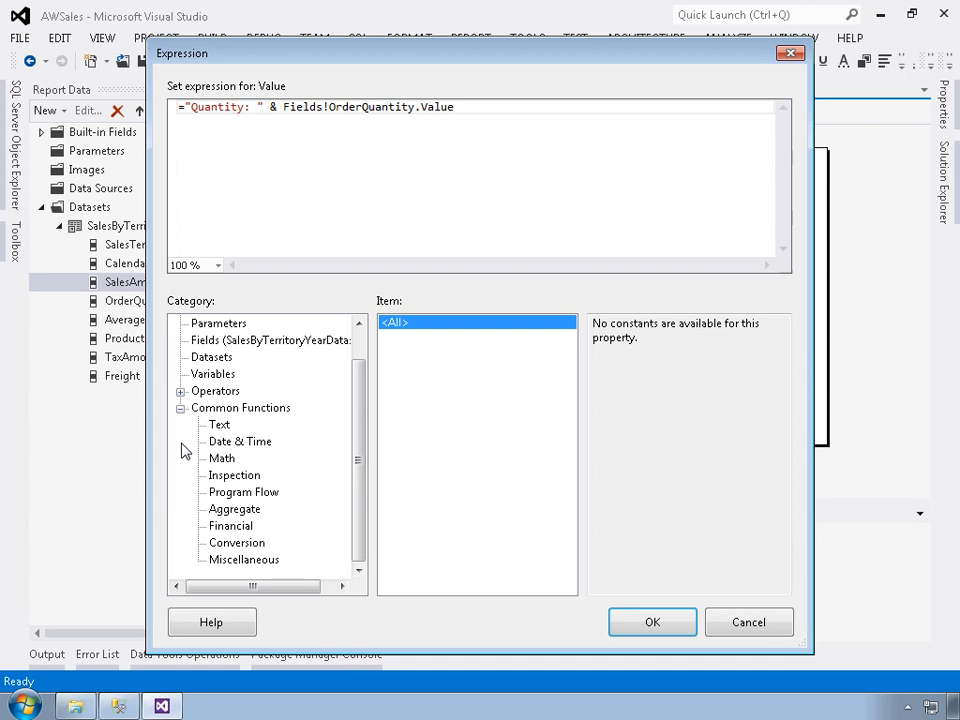
left_click(236, 561)
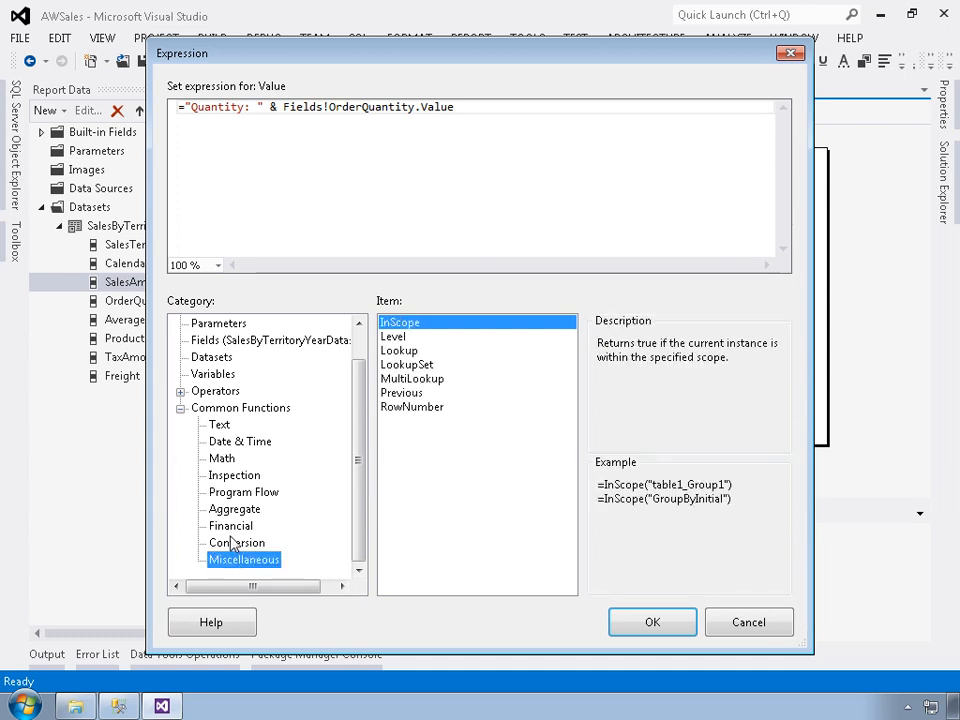
left_click(221, 427)
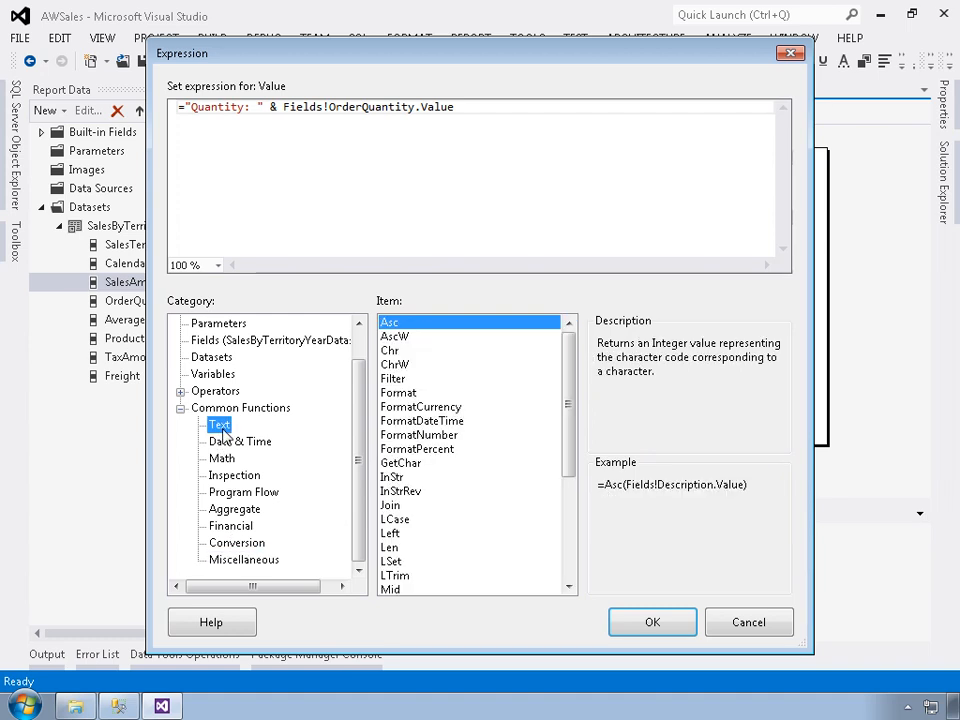
left_click(398, 395)
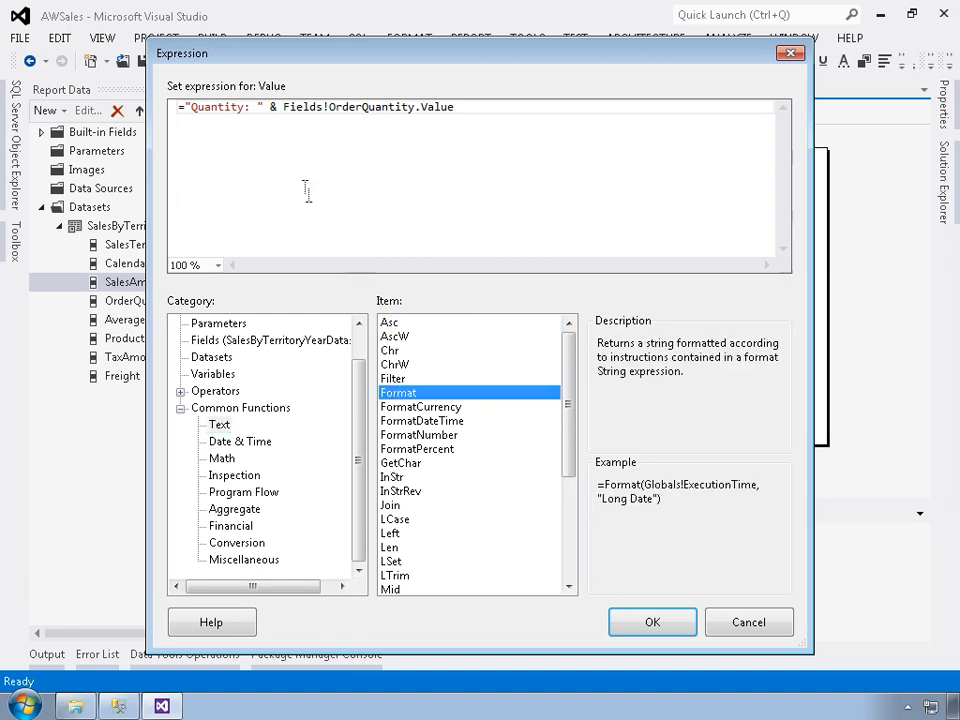
Wrap the order quantity field in the Format function, making the expression ="Quantity: " & Format(Fields!OrderQuantity.Value, 0).
left_click(284, 107)
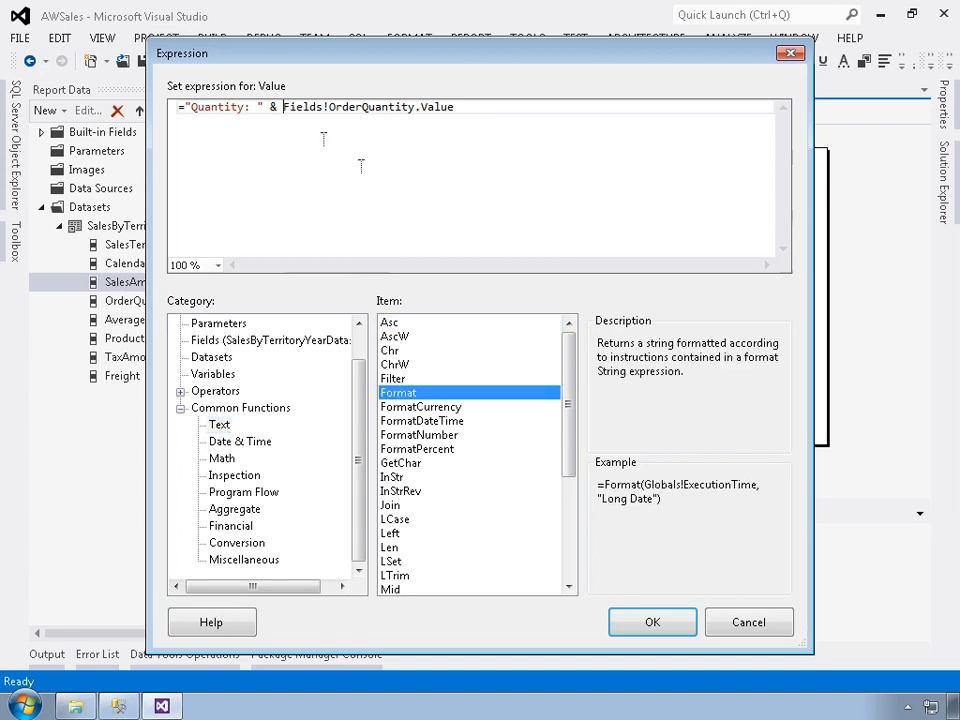
double_click(408, 395)
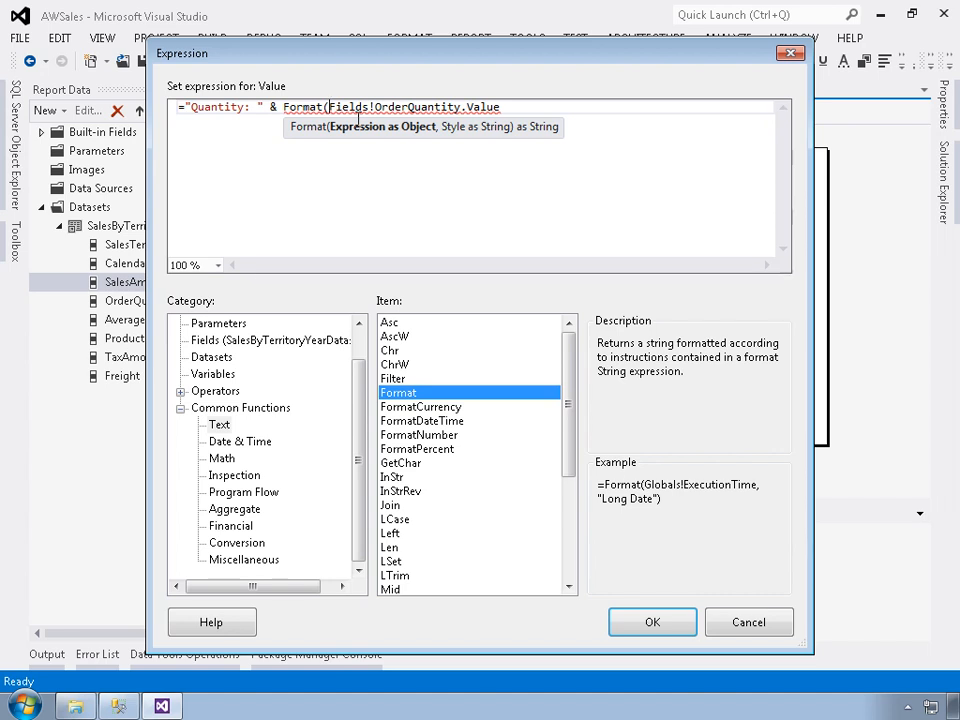
left_click(547, 122)
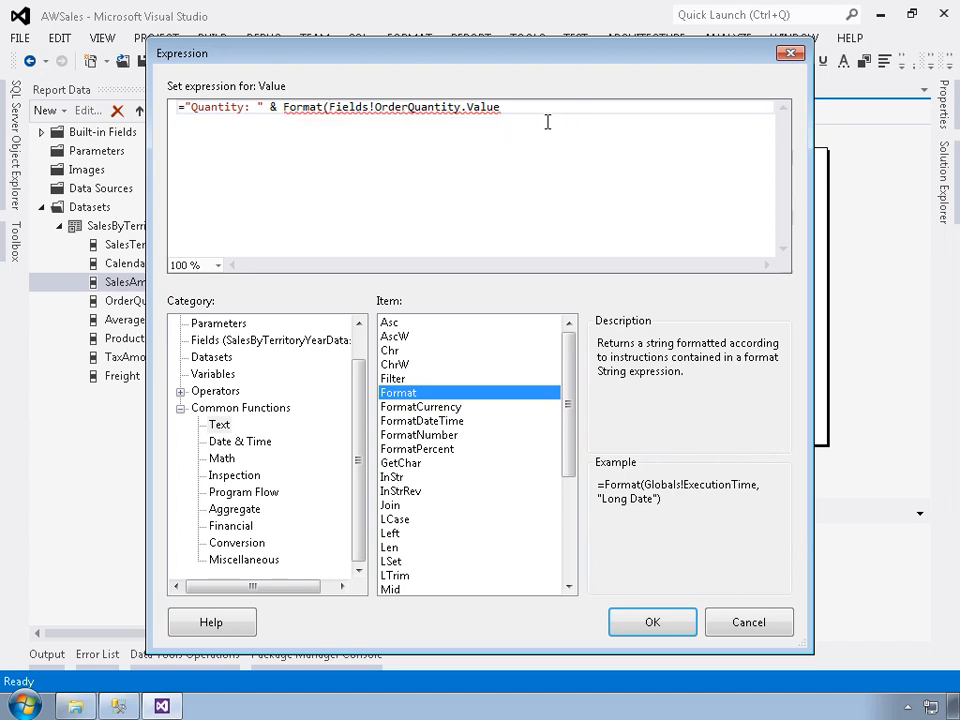
type(", 0)")
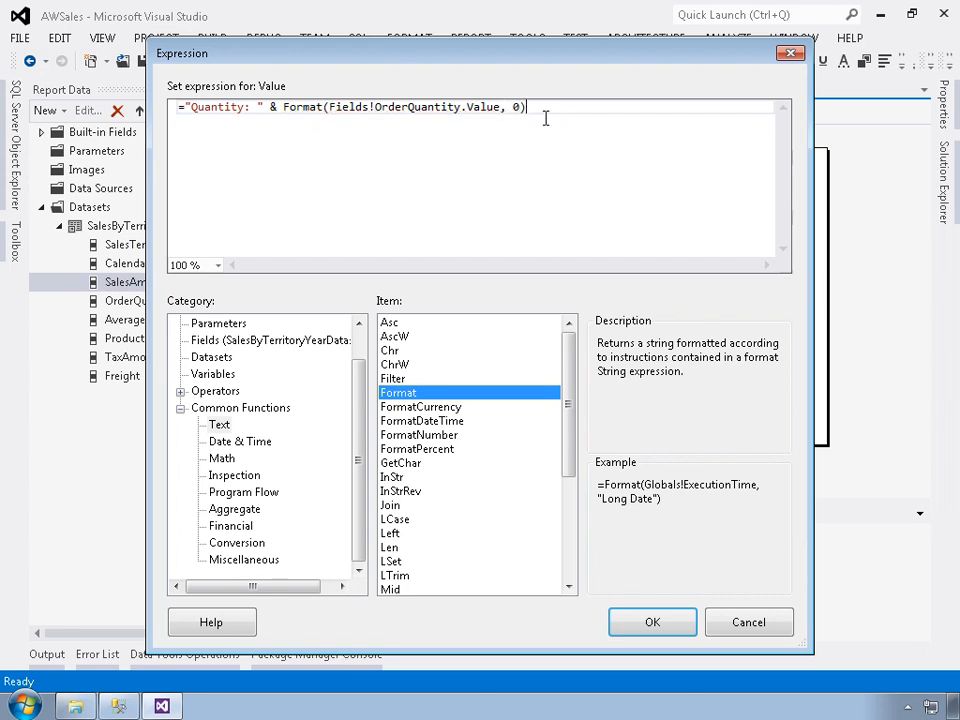
left_click(673, 626)
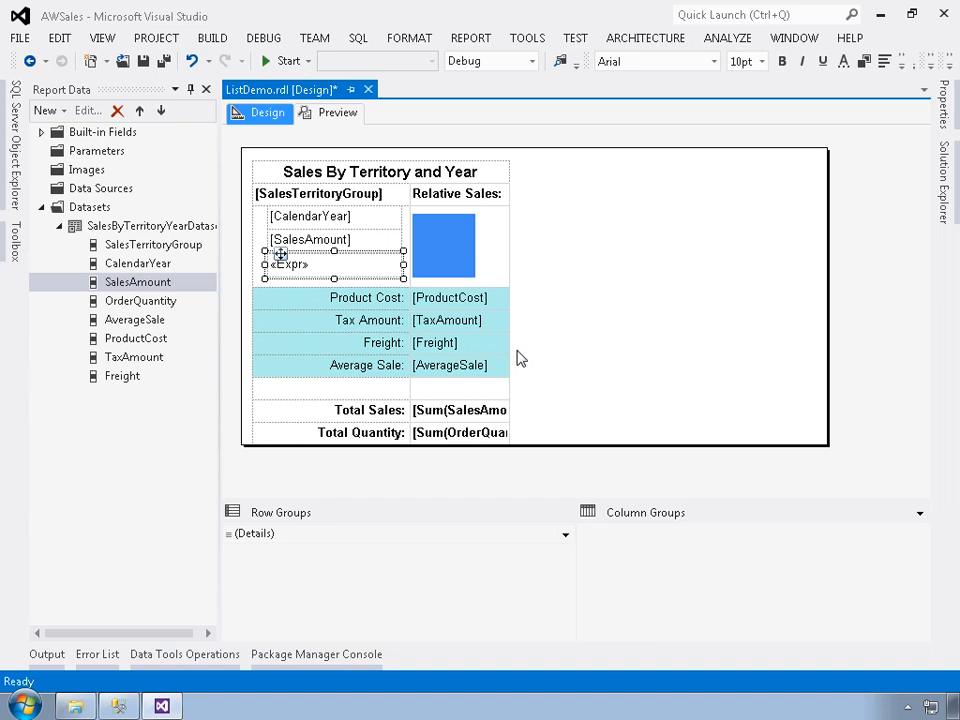
Format the summed OrderQuantity cell in the Total Quantity row as a number with 0 decimal places and a 1000 separator.
right_click(481, 440)
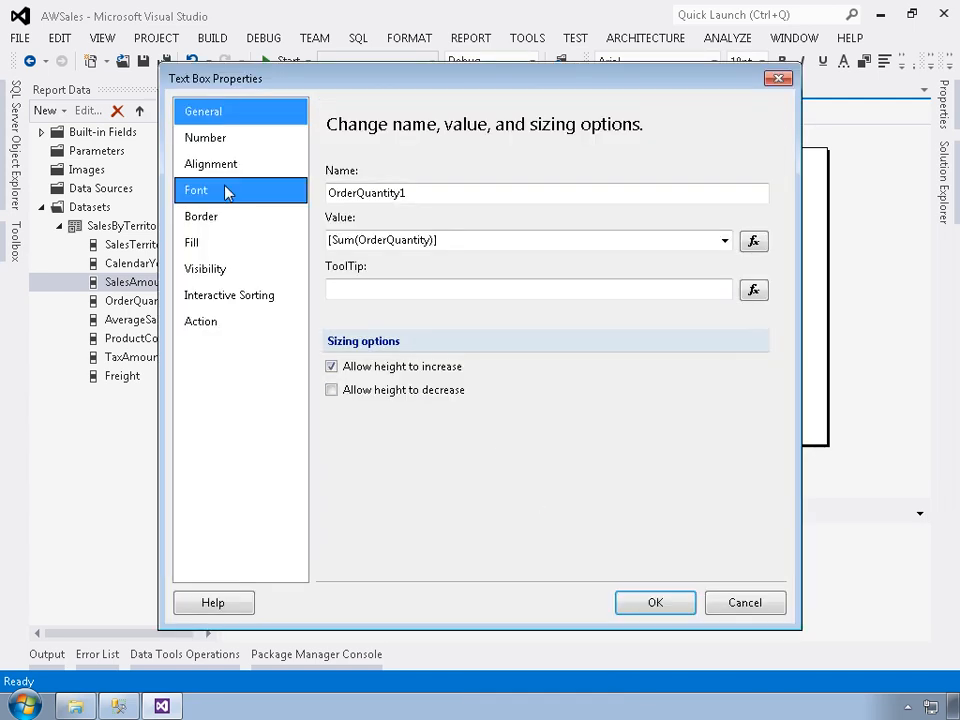
left_click(208, 146)
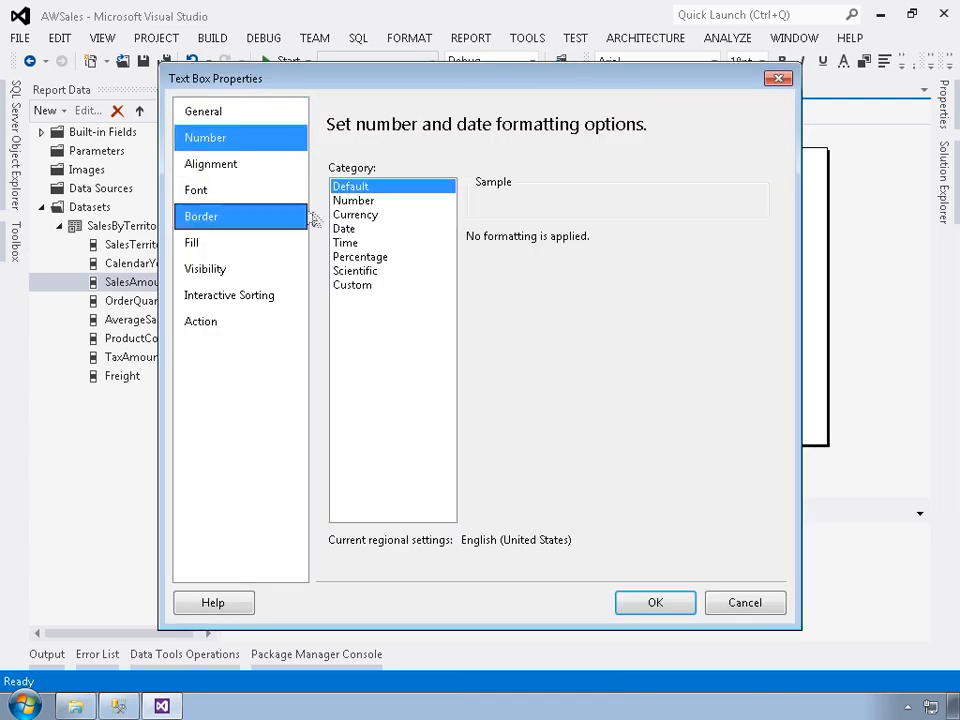
left_click(353, 201)
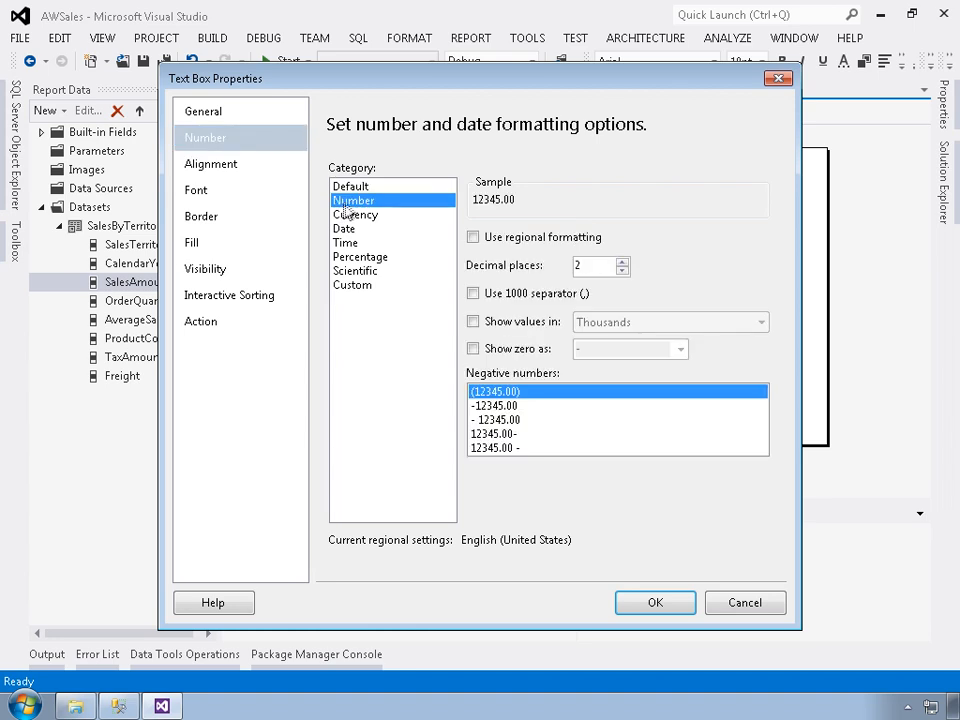
left_click(622, 270)
left_click(622, 270)
left_click(527, 296)
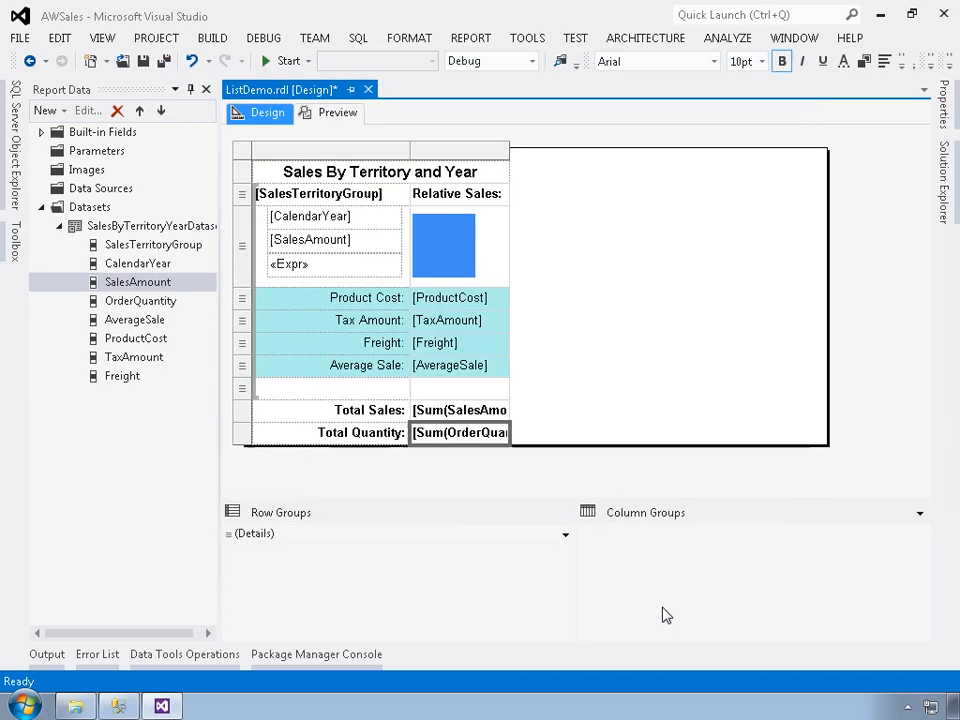
left_click(664, 604)
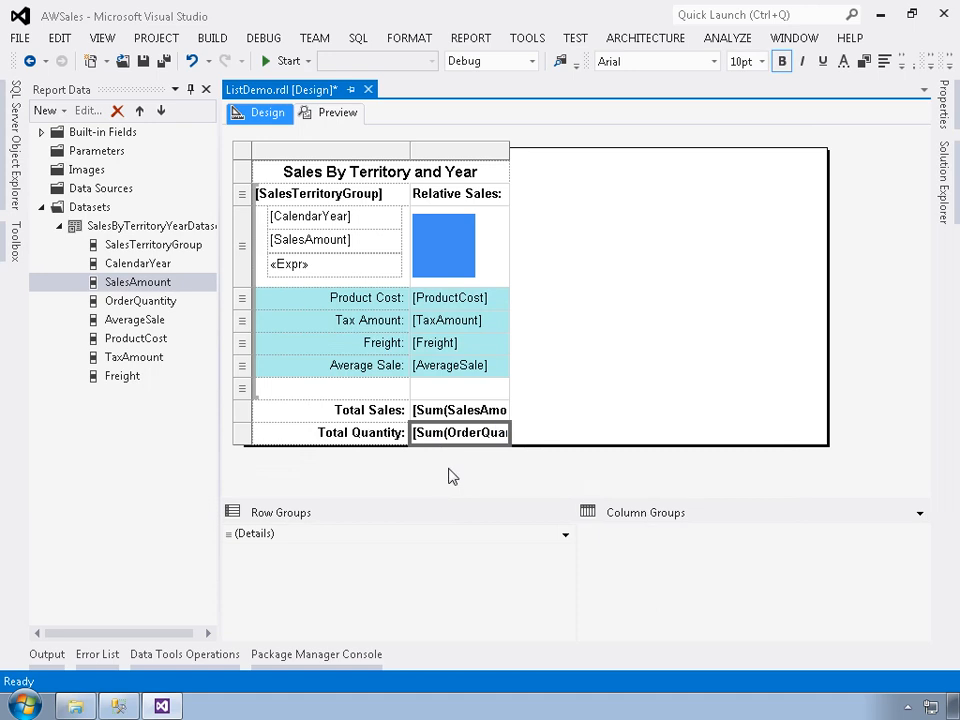
Set the color of the SalesAmount series in the Relative Sales data bar to Red.
left_click(443, 254)
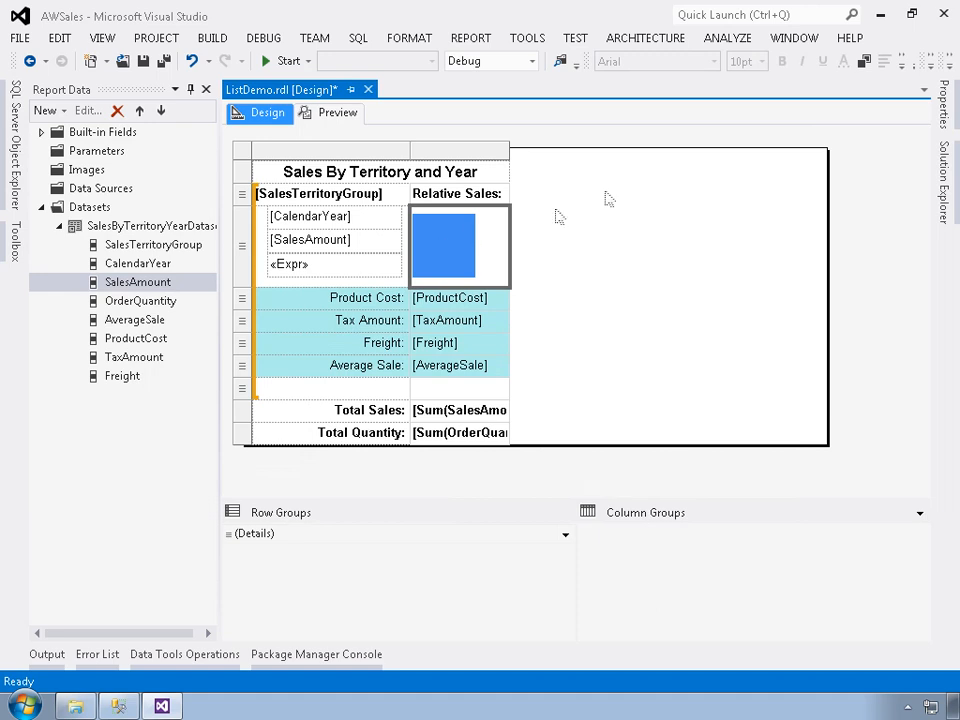
left_click(945, 105)
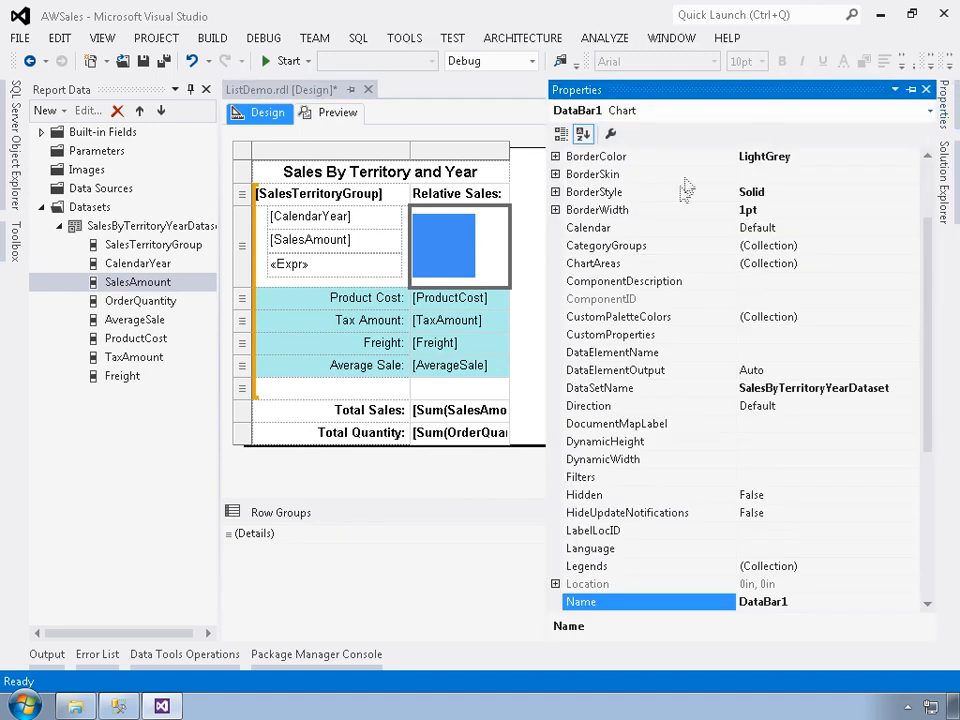
left_click(463, 251)
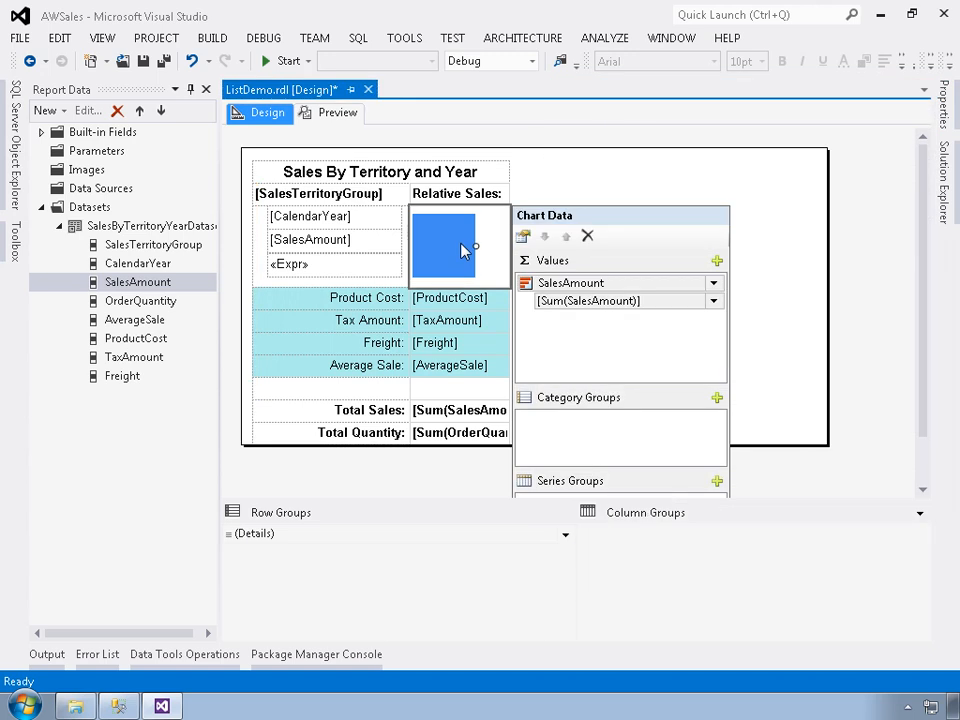
left_click(944, 105)
left_click(600, 352)
left_click(927, 353)
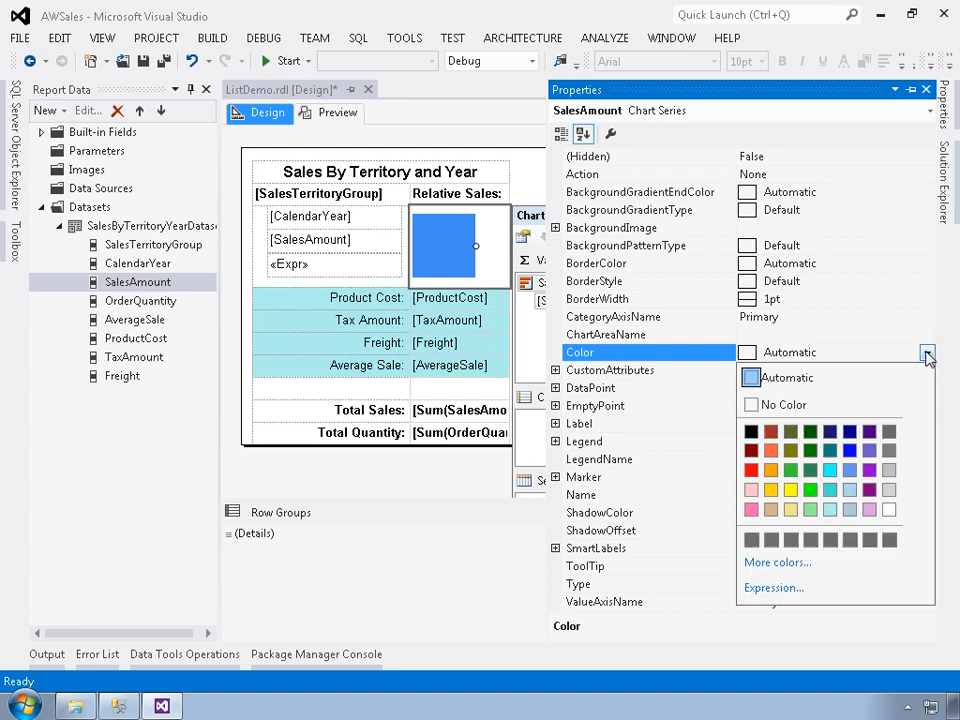
left_click(751, 471)
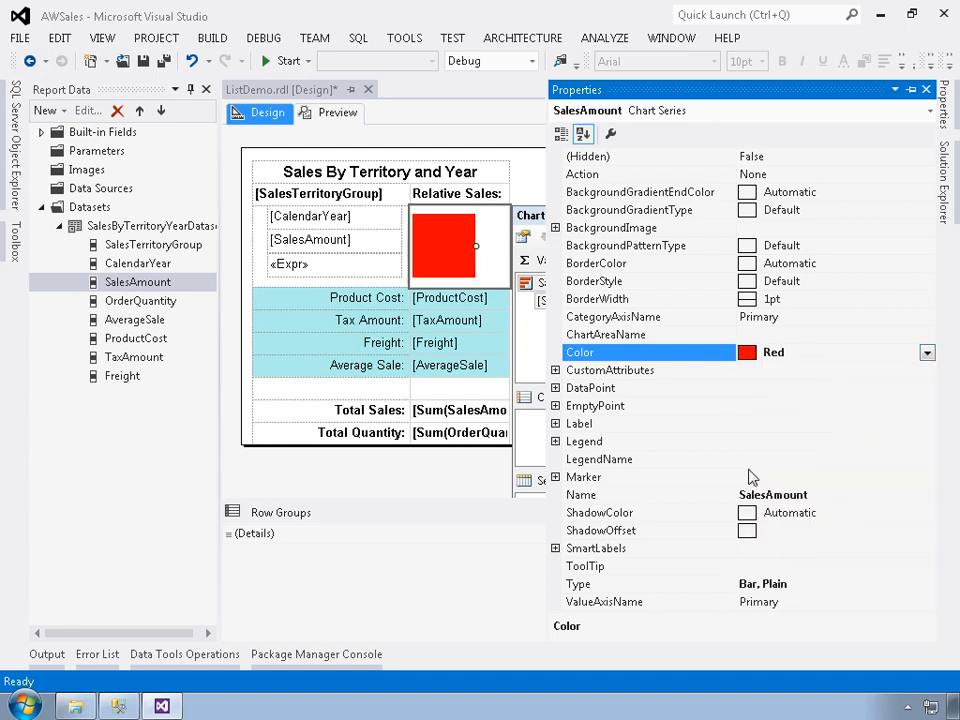
Preview the report to check the data bar color and quantity formatting, and return to the design view.
left_click(434, 469)
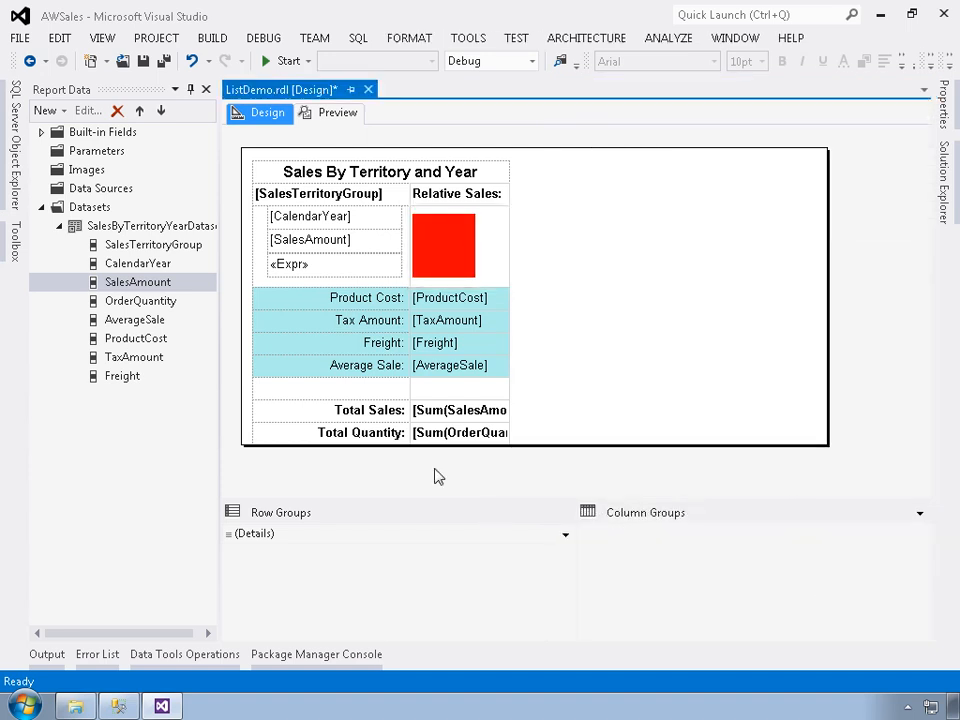
left_click(329, 116)
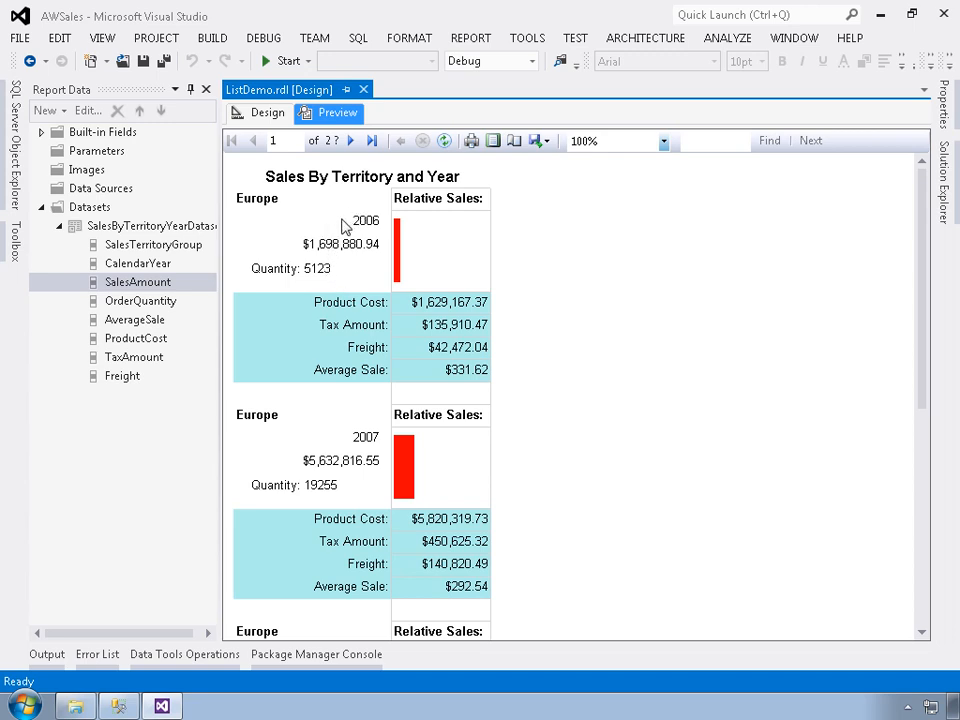
left_click(263, 113)
Left-align the CalendarYear, SalesAmount and quantity expression text boxes below the territory group together.
double_click(309, 220)
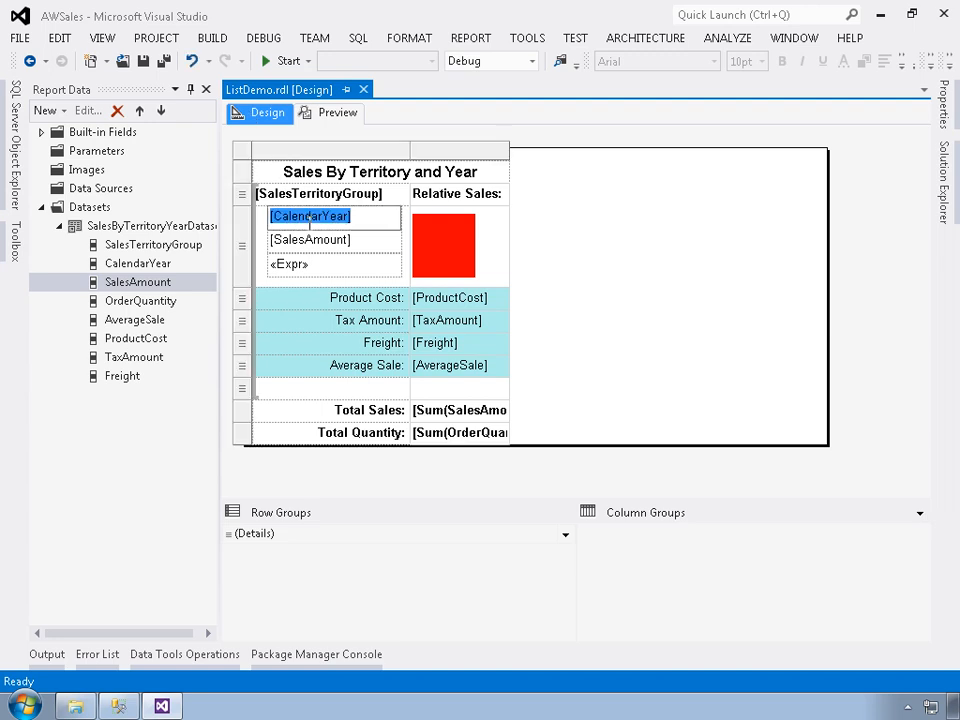
left_click(328, 272)
left_click(285, 239, "ctrl")
left_click(283, 216, "ctrl")
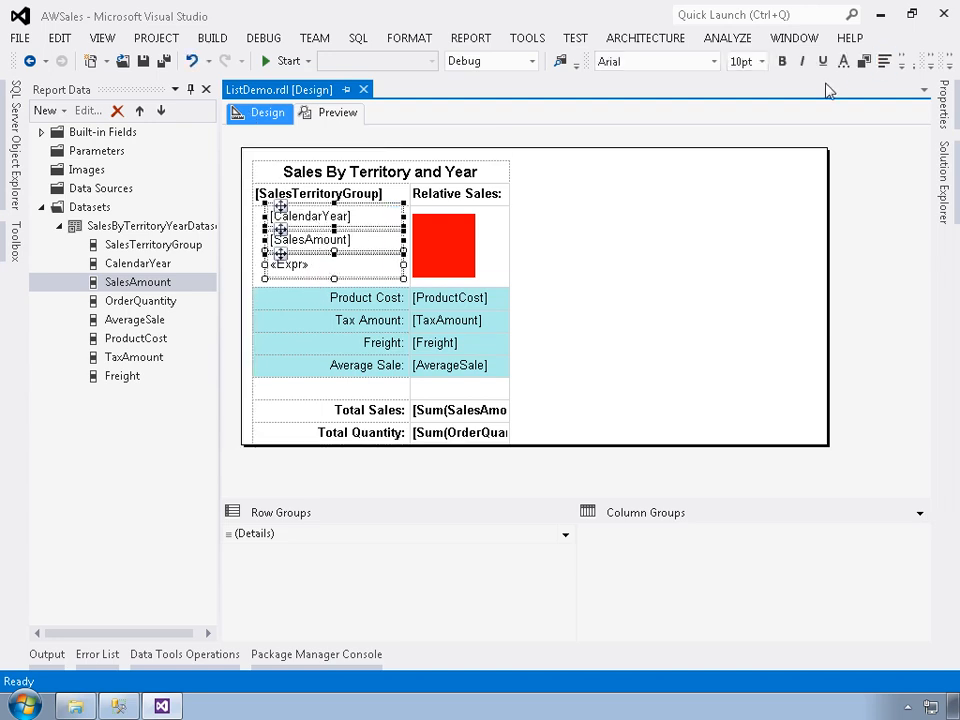
left_click(885, 62)
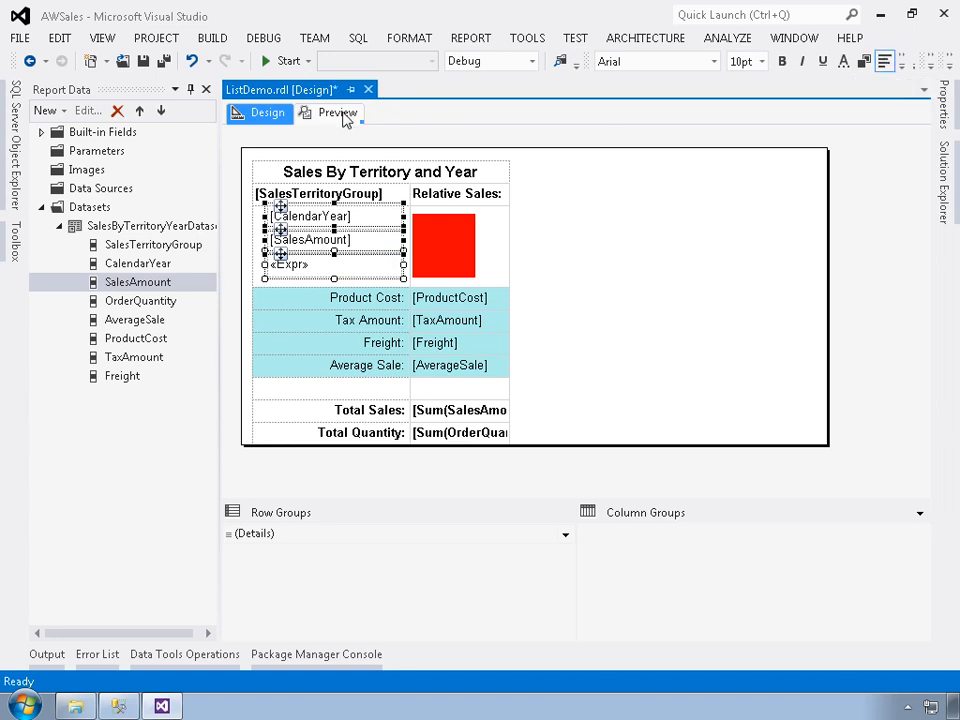
Preview the report again and examine the text alignment and relative sales bars across the territories and years.
left_click(340, 113)
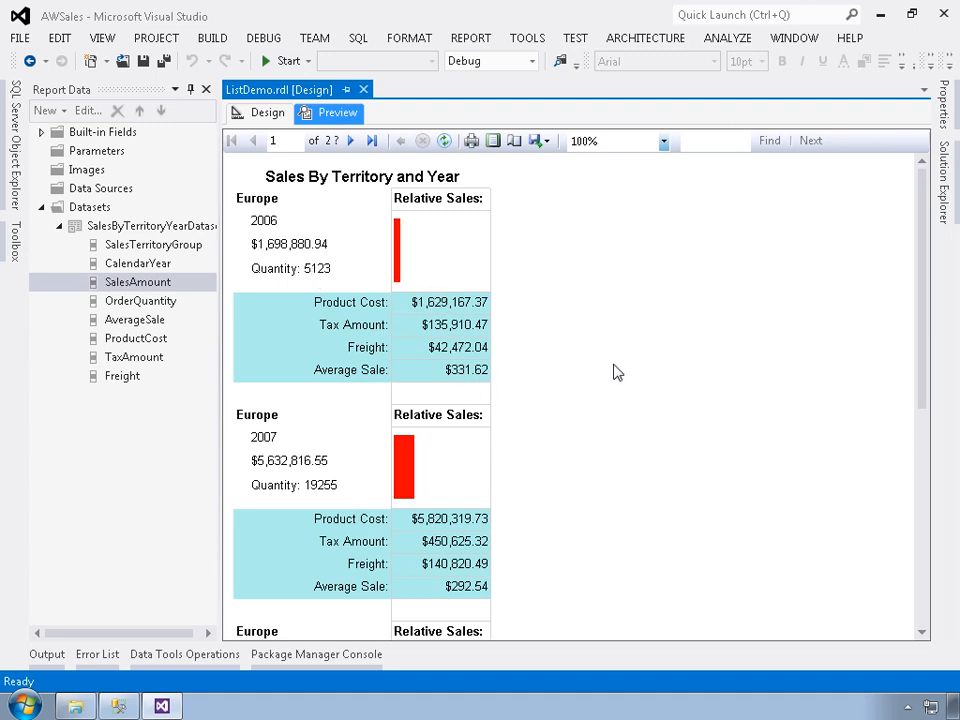
scroll(612, 365, "down", 5)
scroll(612, 360, "down", 10)
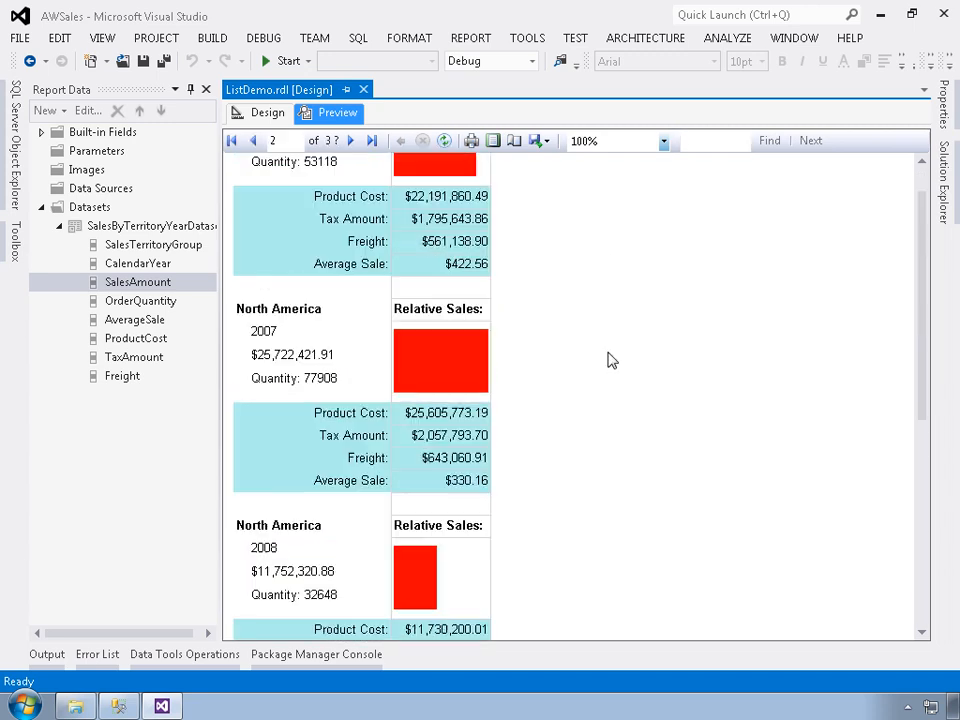
scroll(612, 360, "down", 8)
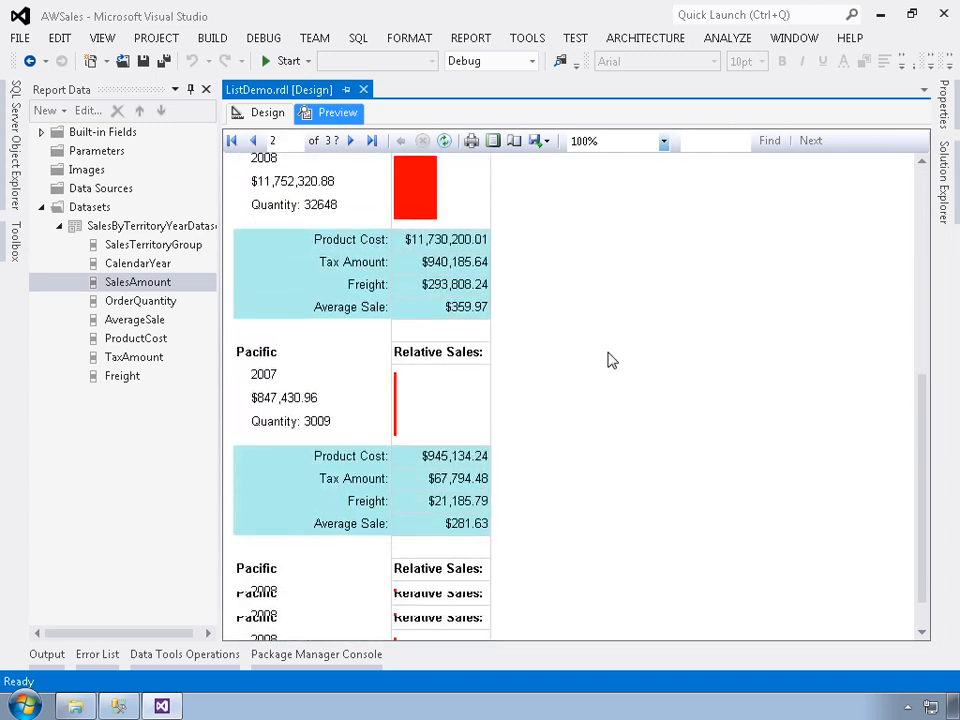